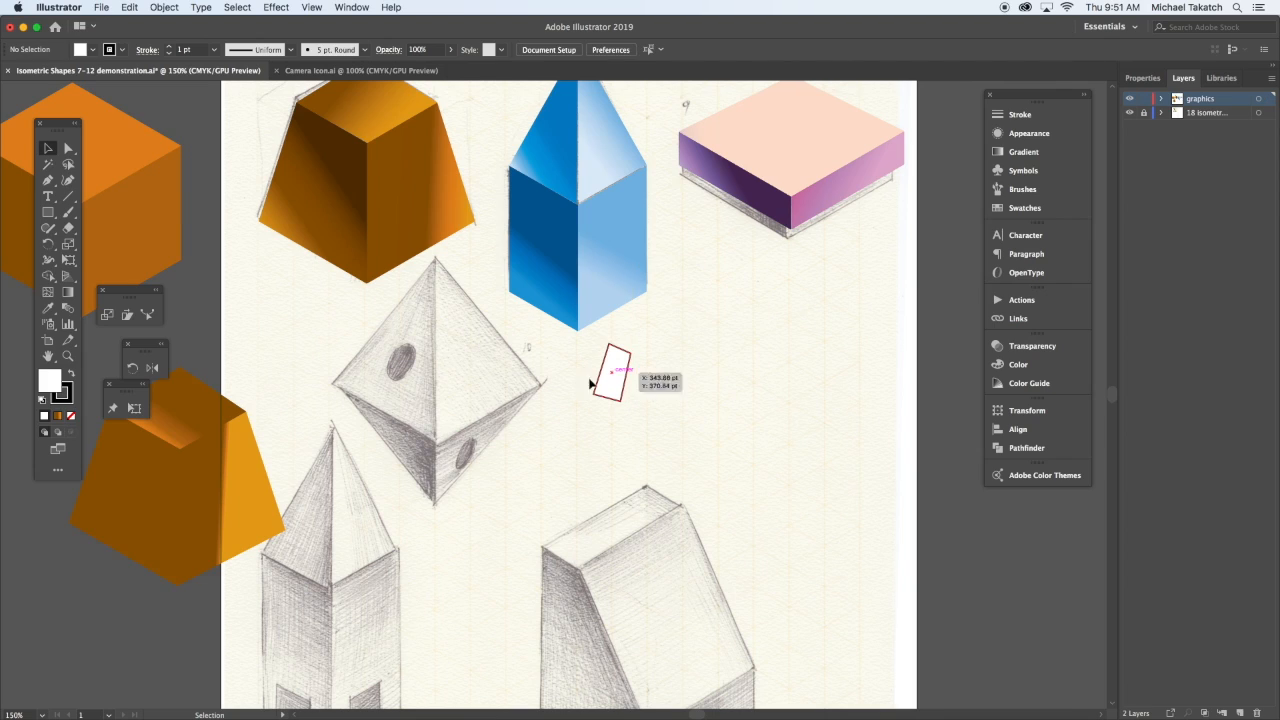
# Delete the small white quadrilateral beside the double-pyramid sketch.
pyautogui.click(615, 380)
pyautogui.press('Delete')
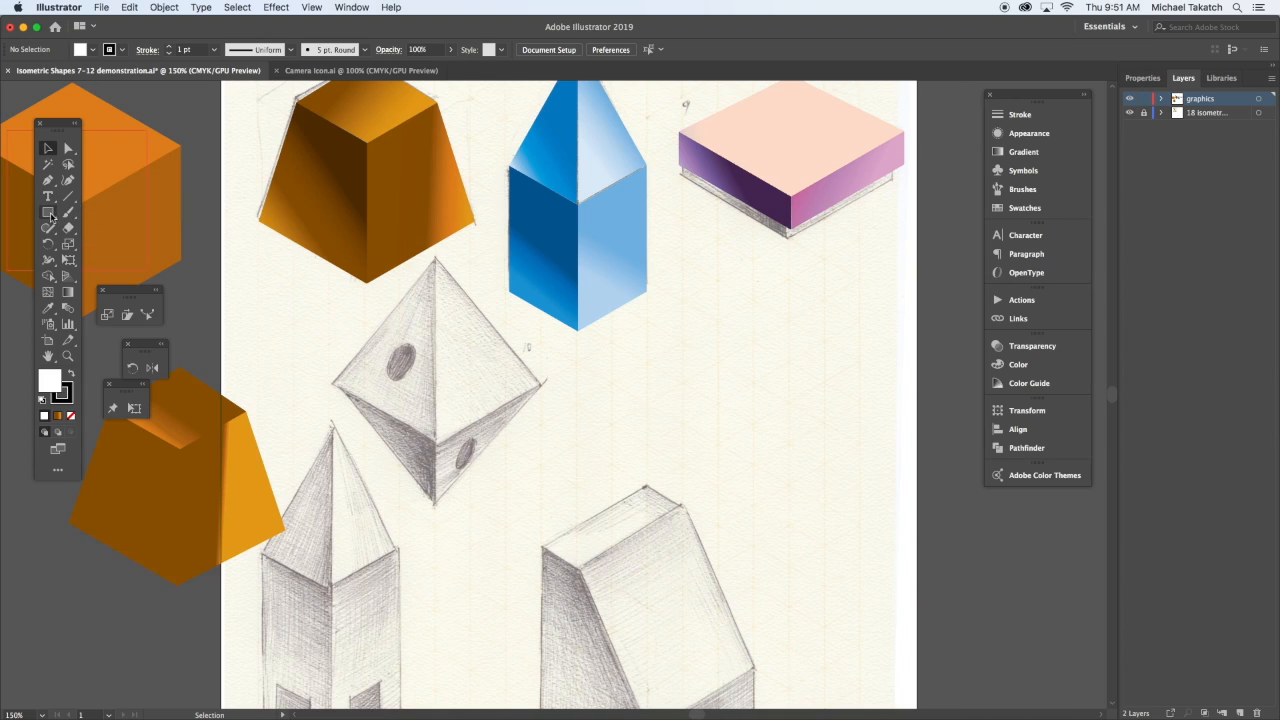
pyautogui.click(48, 182)
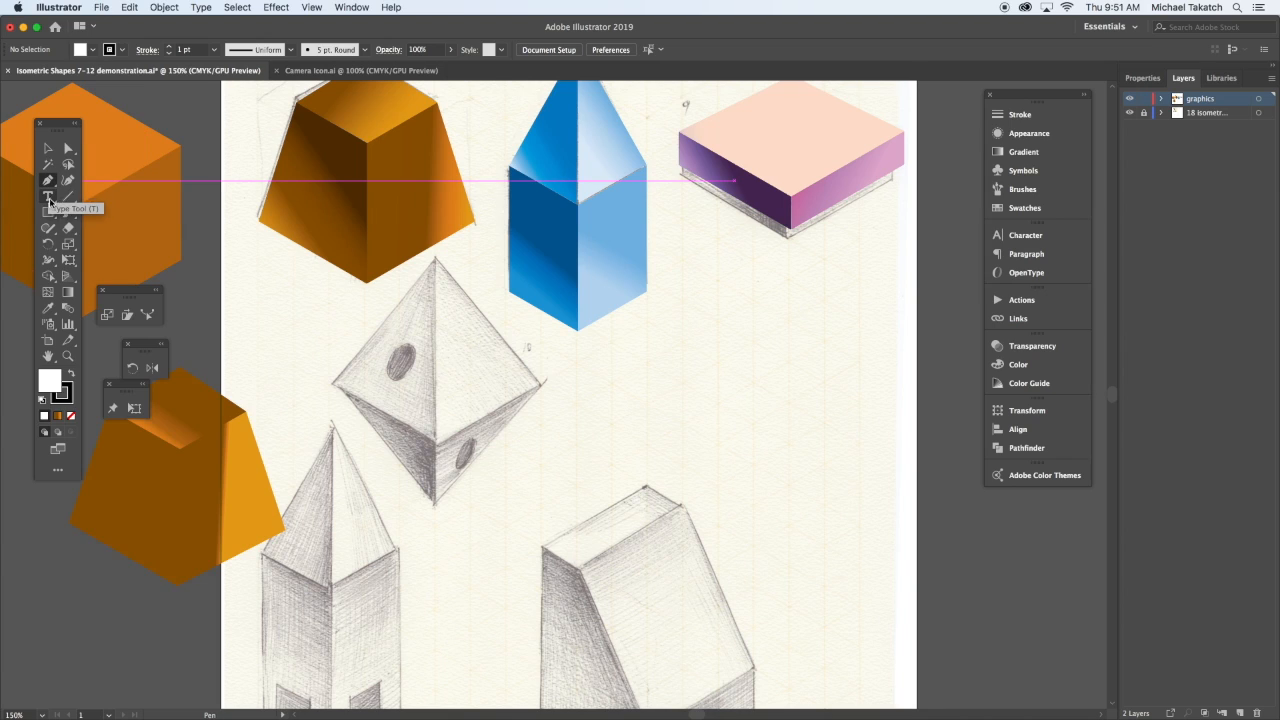
# Draw a three-sided polygon about 200 × 173 pt on the empty area beside the double-pyramid sketch.
pyautogui.moveTo(48, 216); pyautogui.dragTo(99, 262)
pyautogui.moveTo(606, 382)
pyautogui.mouseDown()
pyautogui.moveTo(673, 487)
pyautogui.moveTo(720, 438)
pyautogui.moveTo(717, 453)
pyautogui.mouseUp()
pyautogui.press('Down')
pyautogui.press('Down')
pyautogui.press('Down')
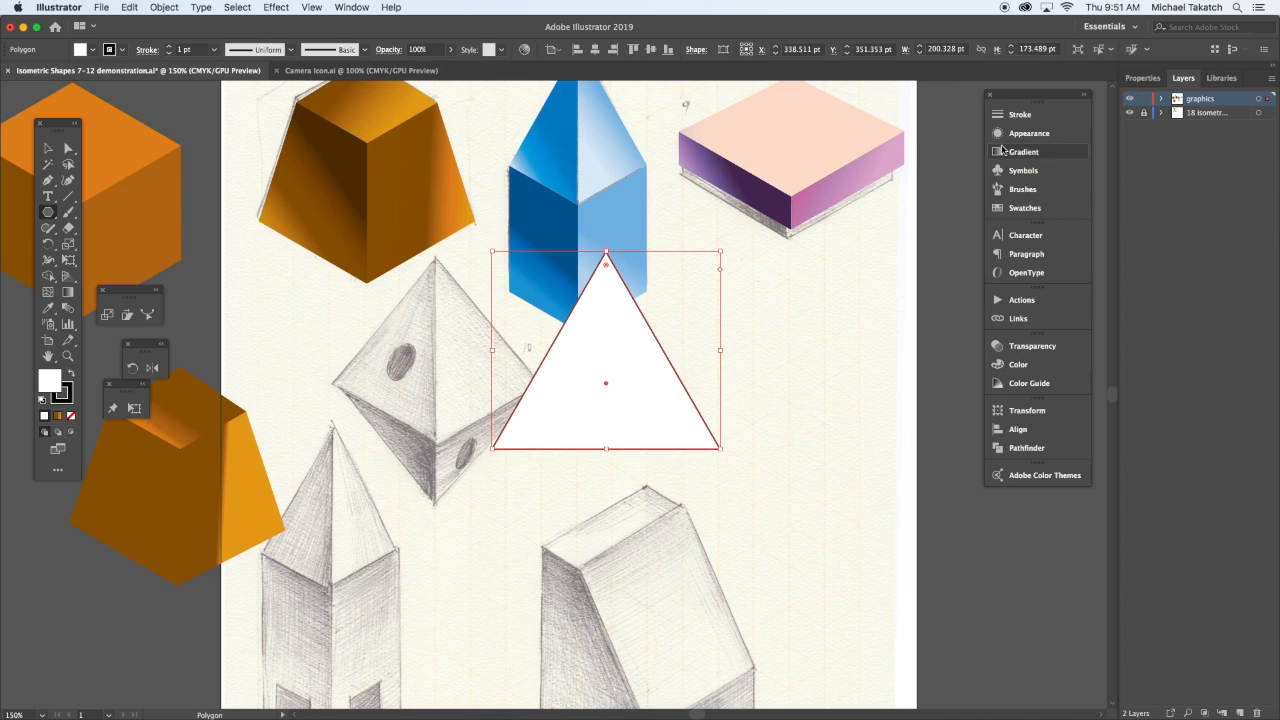
# Fill the triangle with a bright yellow of about C 11, M 0, Y 86, K 0.
pyautogui.click(1018, 365)
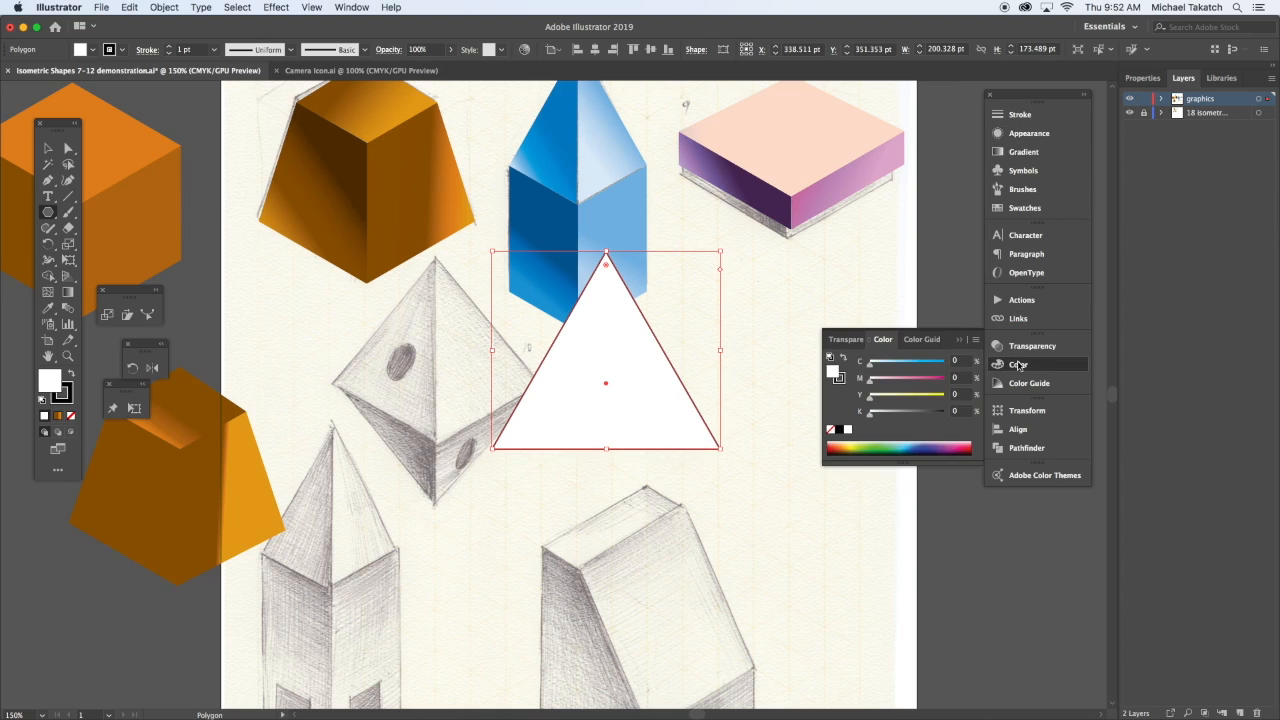
pyautogui.click(873, 443)
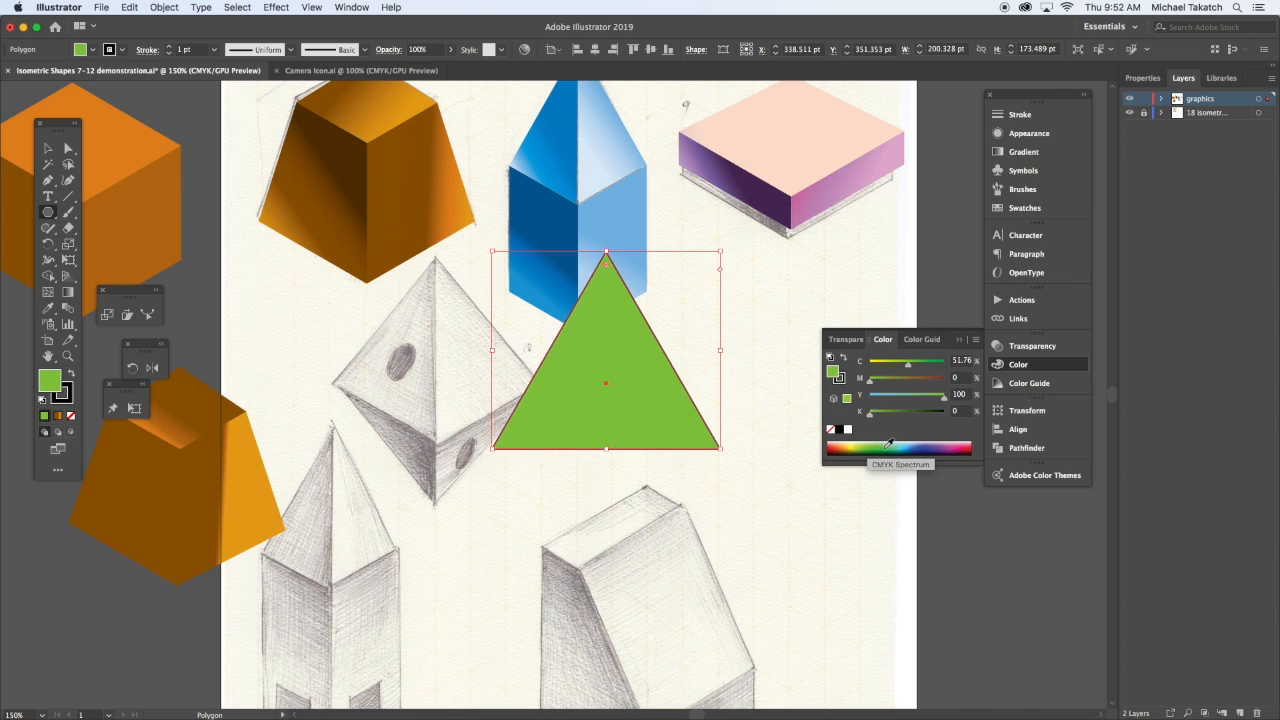
pyautogui.click(887, 442)
pyautogui.click(863, 441)
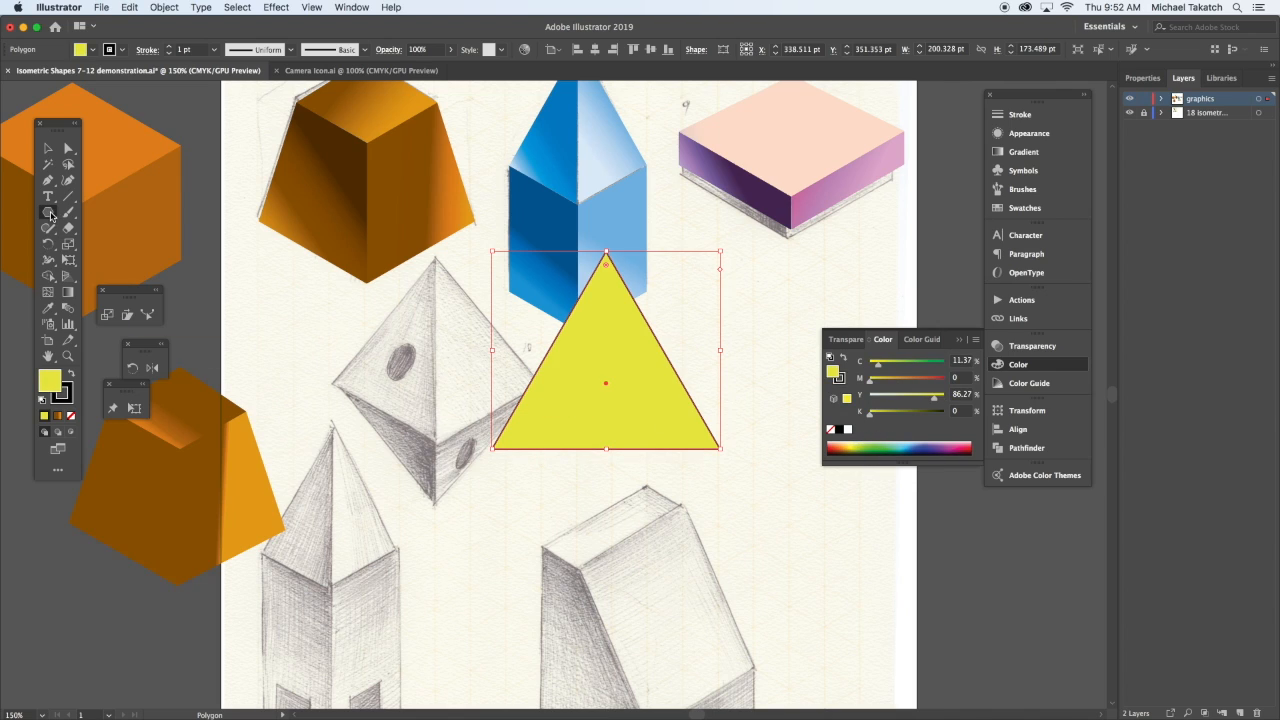
# Draw a circle about 49 pt wide at the triangle's centre and fill it pink, about M 96 and Y 16.
pyautogui.moveTo(50, 215); pyautogui.dragTo(98, 251)
pyautogui.press('super+shift+a')
pyautogui.moveTo(606, 380); pyautogui.dragTo(628, 410)
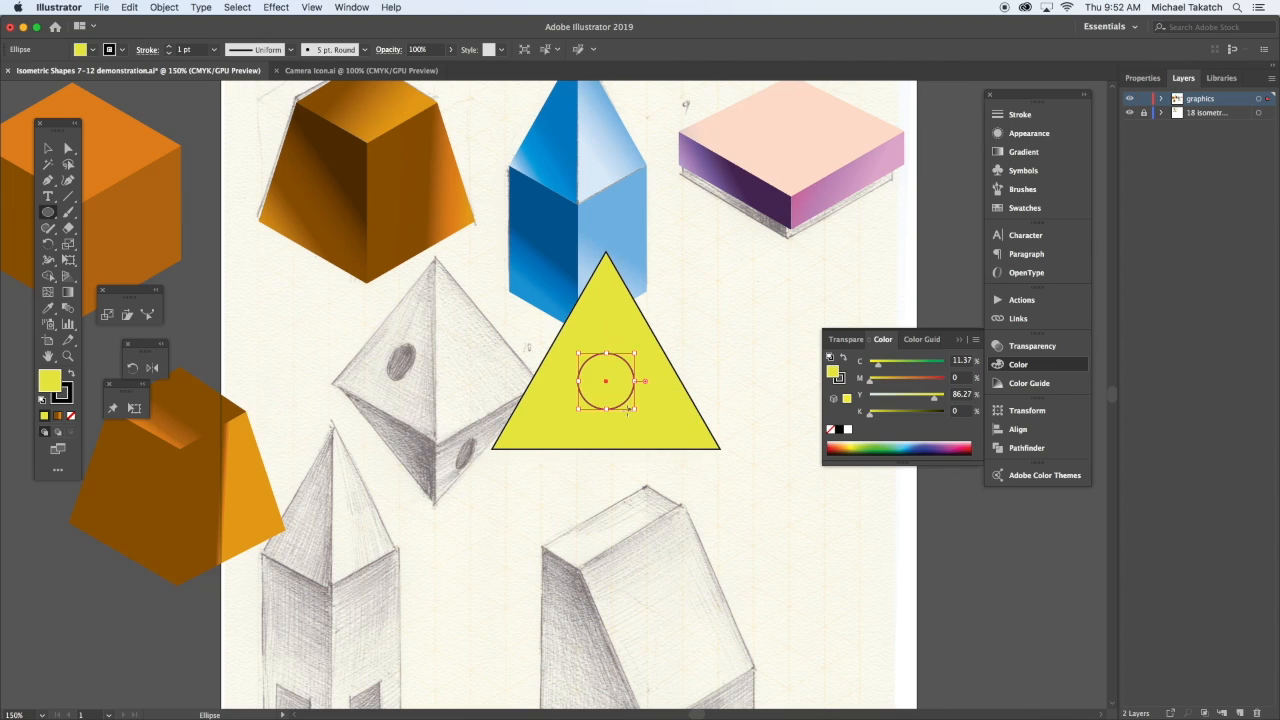
pyautogui.click(965, 442)
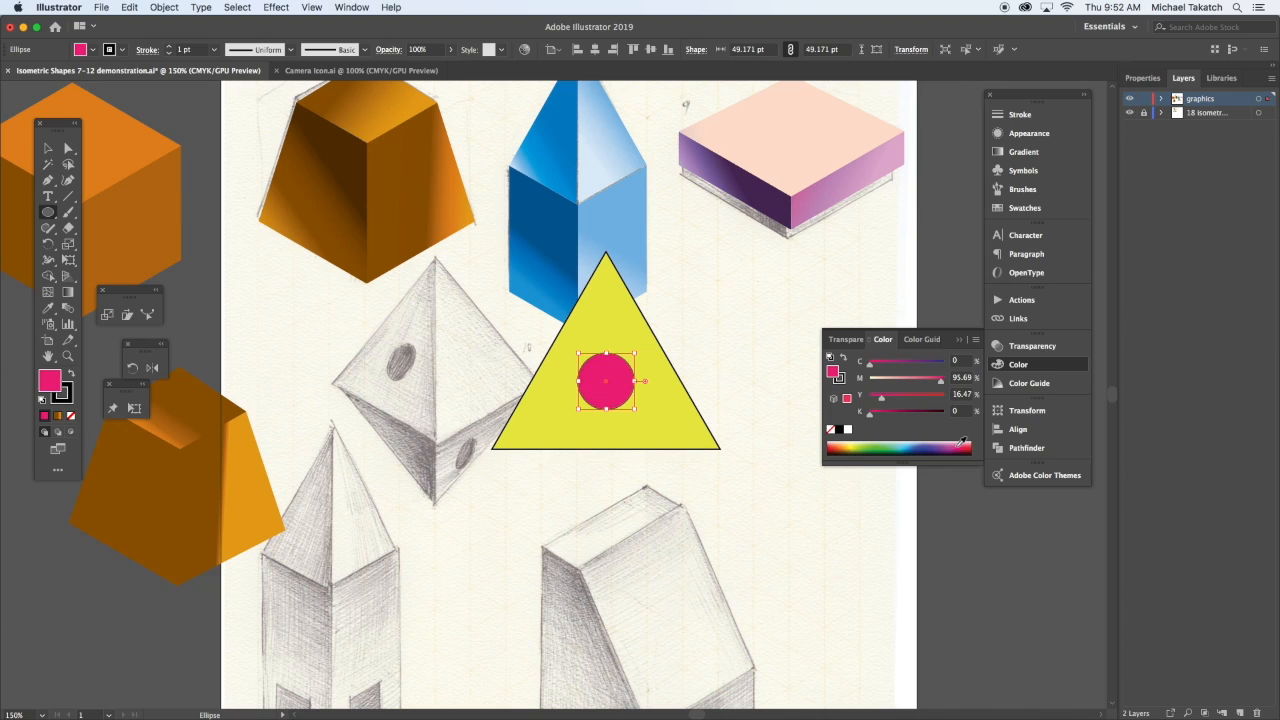
# Duplicate the yellow triangle and pink circle together, placing the copy at the lower-right edge of the artboard.
pyautogui.click(47, 148)
pyautogui.click(700, 366)
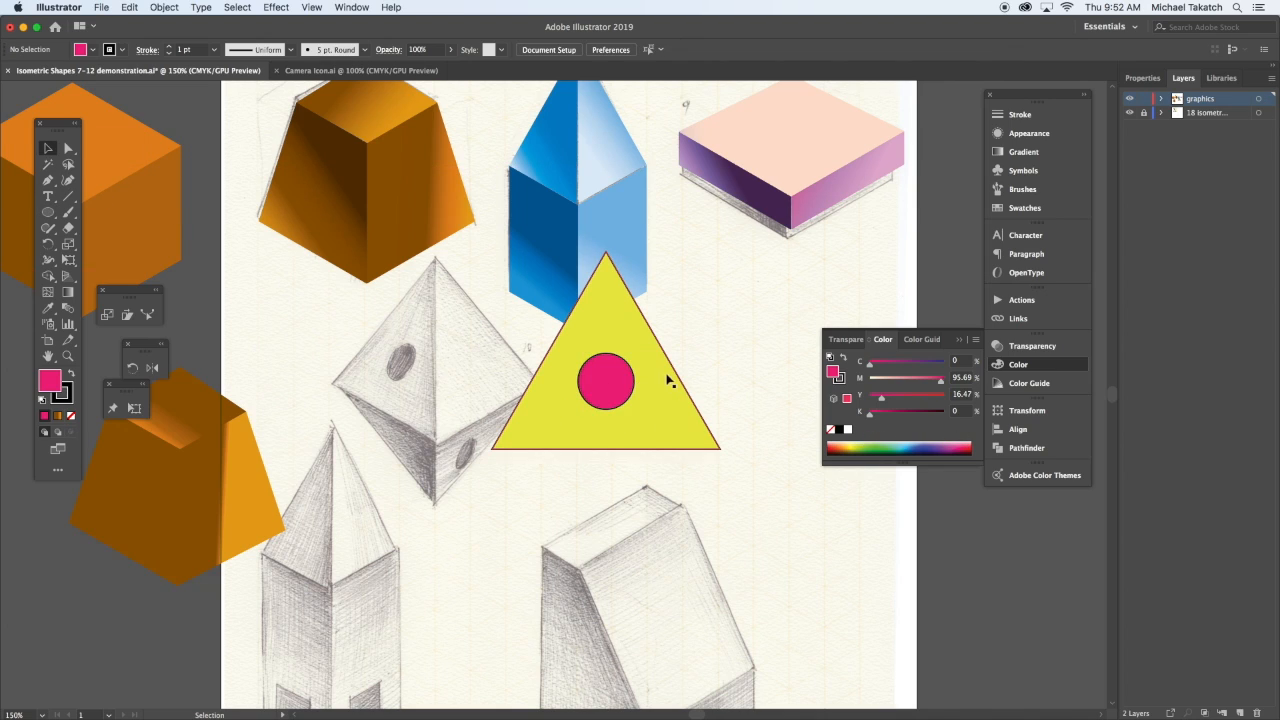
pyautogui.click(614, 400)
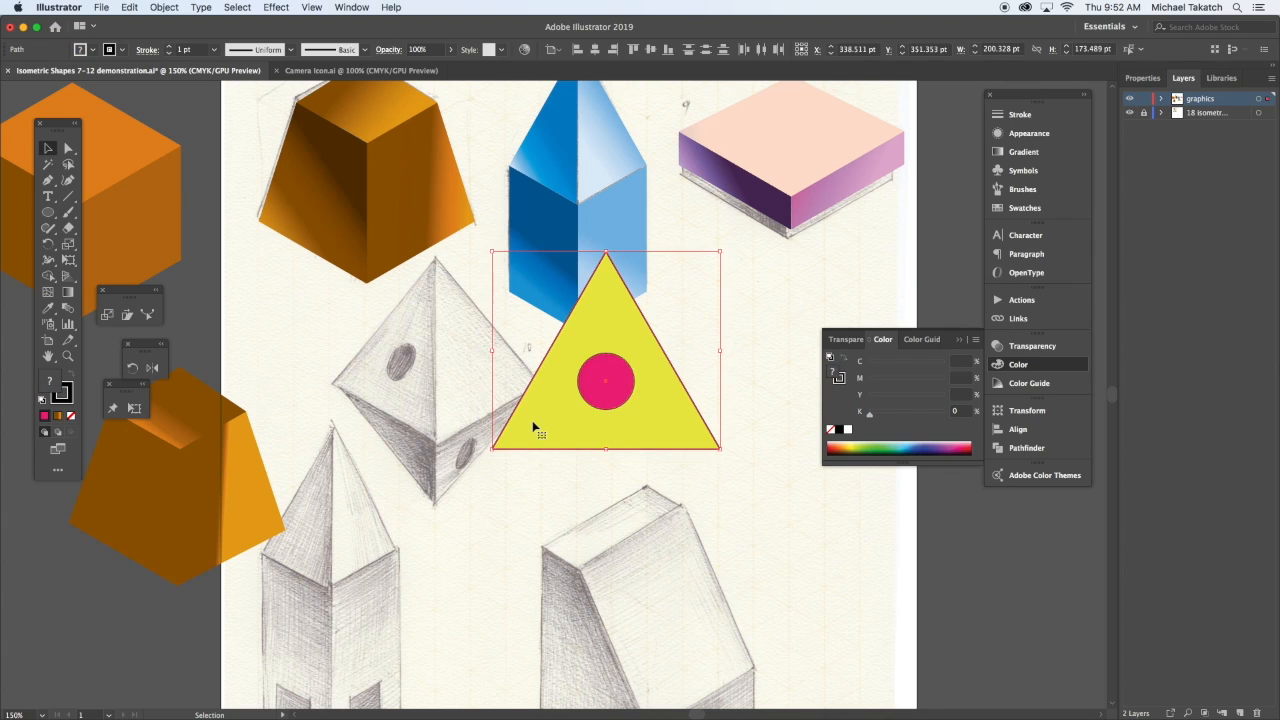
pyautogui.keyDown('alt'); pyautogui.moveTo(533, 430); pyautogui.dragTo(860, 638); pyautogui.keyUp('alt')
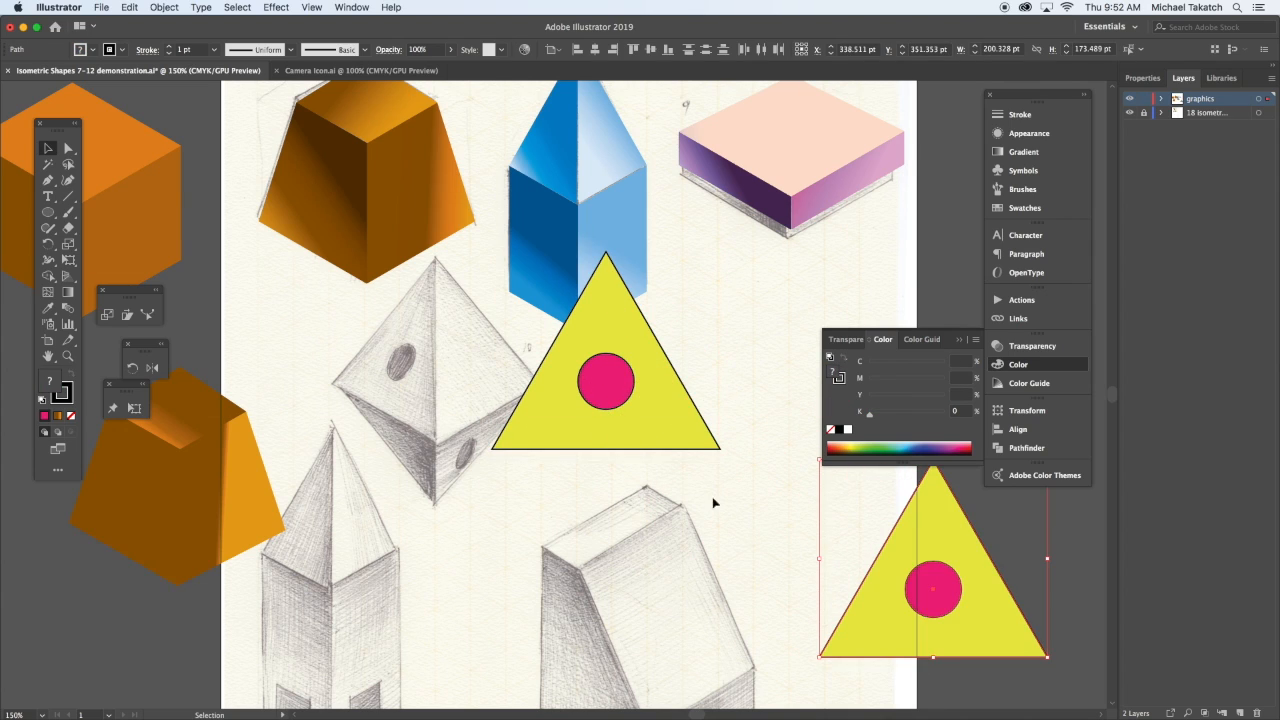
# Select the original triangle and circle, and check which toolbar set is active in the full tools list.
pyautogui.click(600, 391)
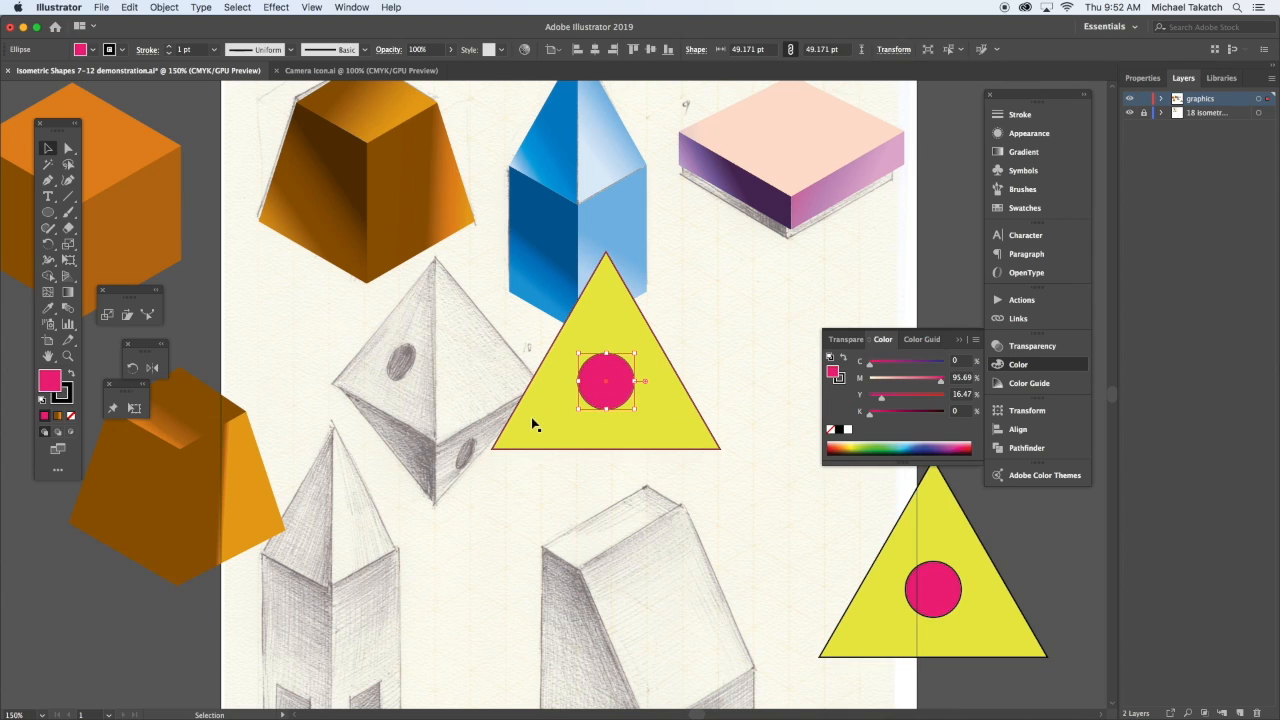
pyautogui.keyDown('shift'); pyautogui.click(532, 420); pyautogui.keyUp('shift')
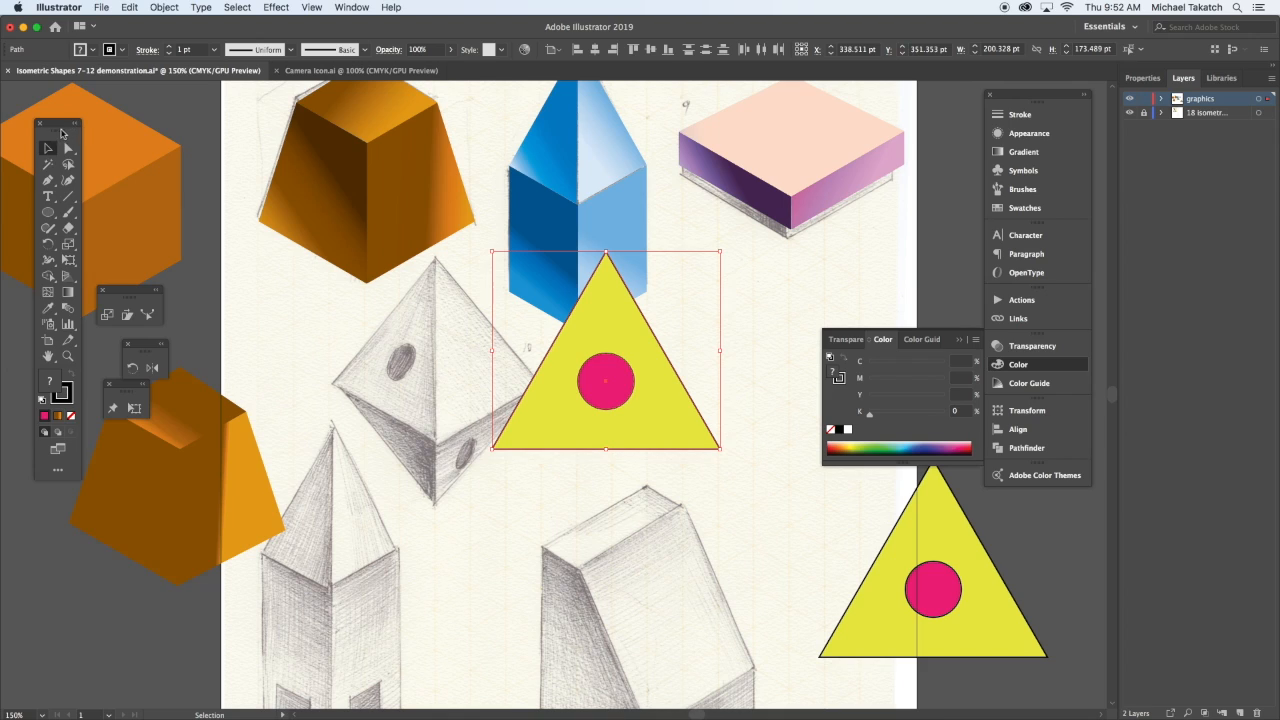
pyautogui.click(58, 469)
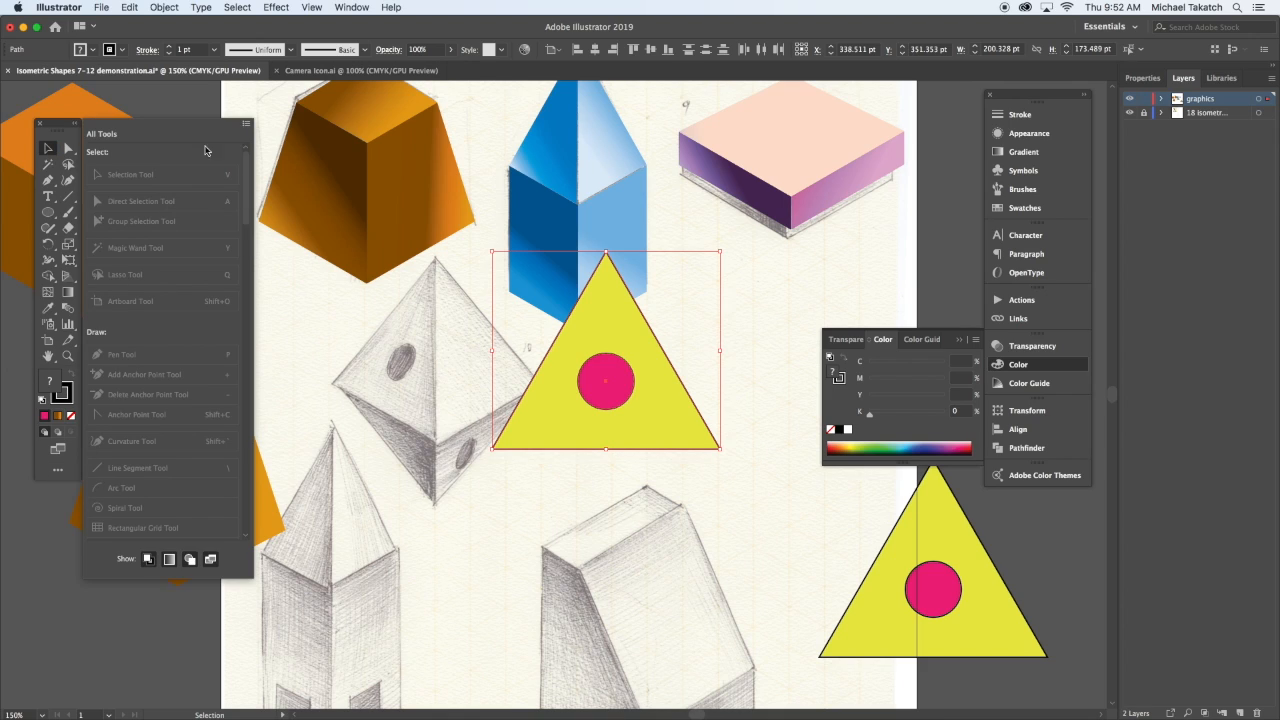
pyautogui.click(247, 128)
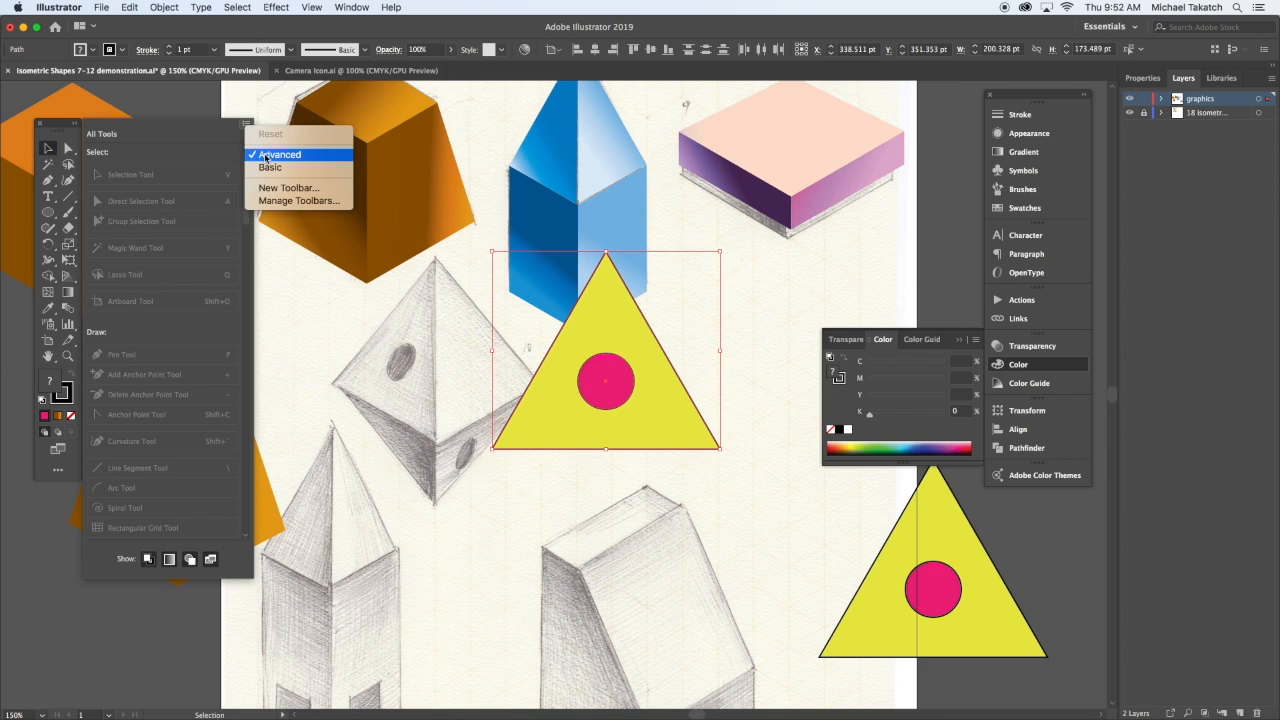
pyautogui.click(59, 126)
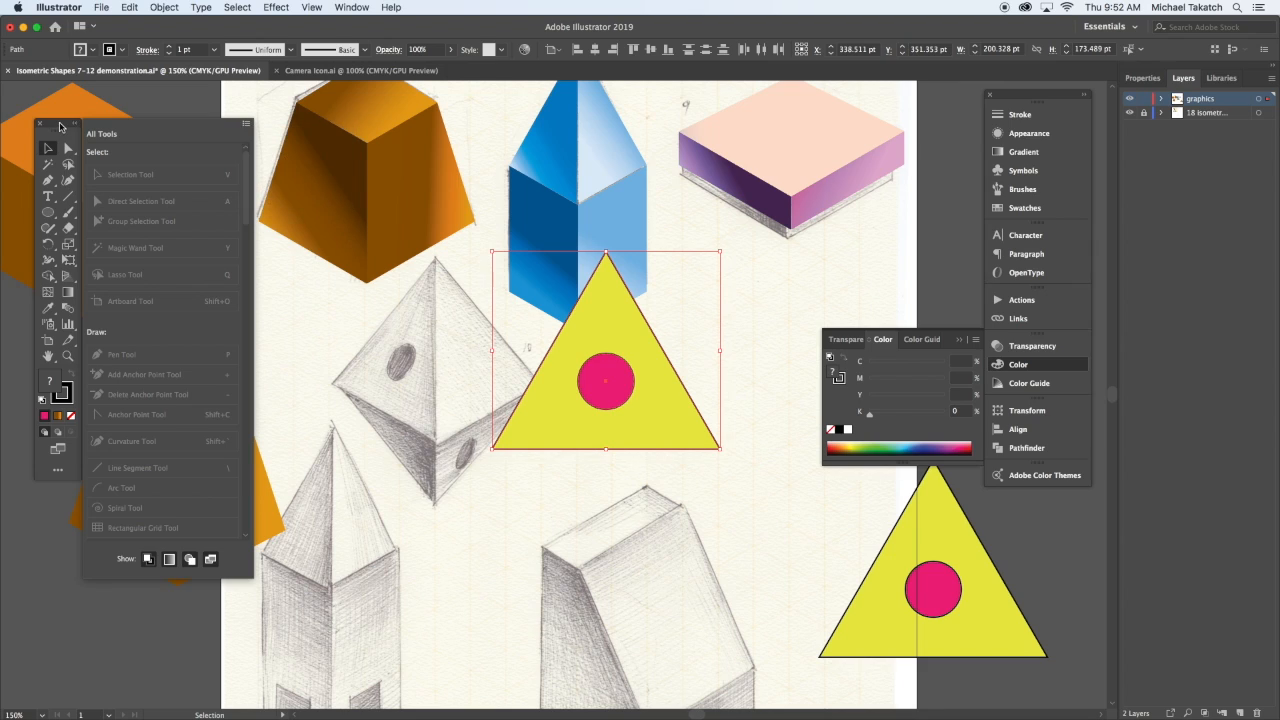
pyautogui.click(60, 127)
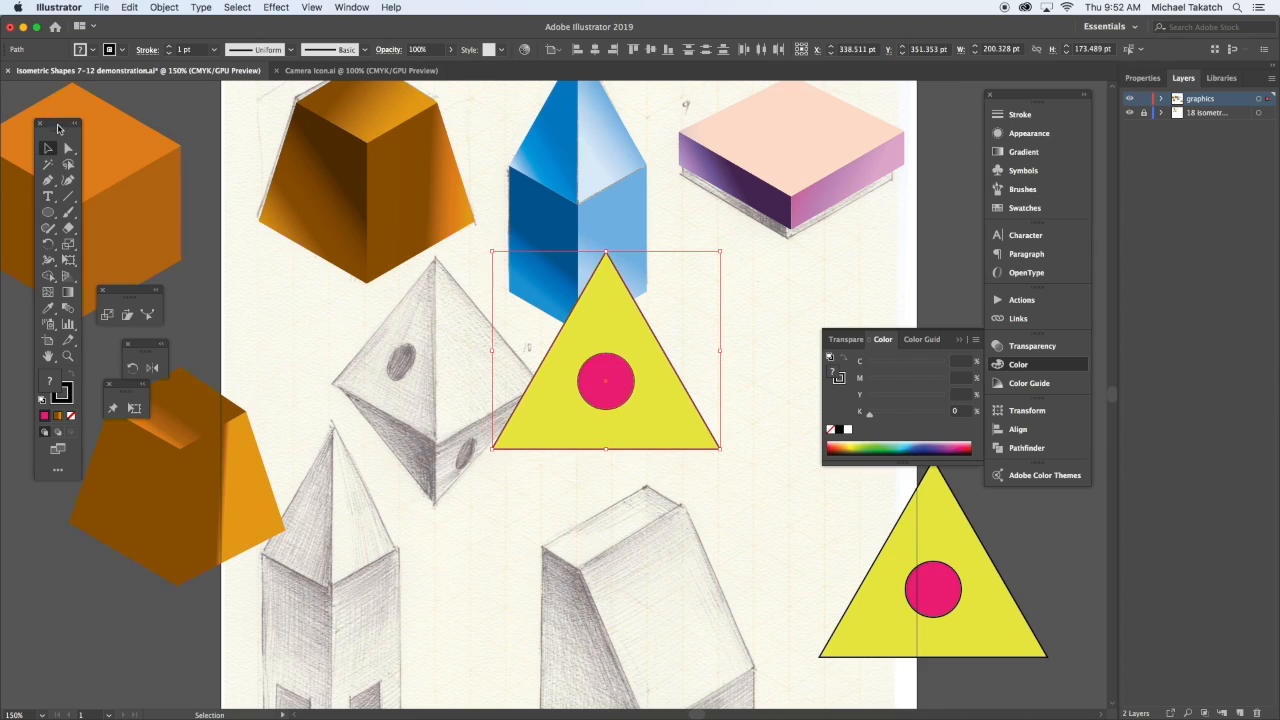
# Use Free Transform with Free Distort to try fitting the triangle and circle to the double pyramid's upper-left face.
pyautogui.click(70, 262)
pyautogui.moveTo(72, 265); pyautogui.dragTo(140, 277)
pyautogui.moveTo(148, 126); pyautogui.dragTo(264, 293)
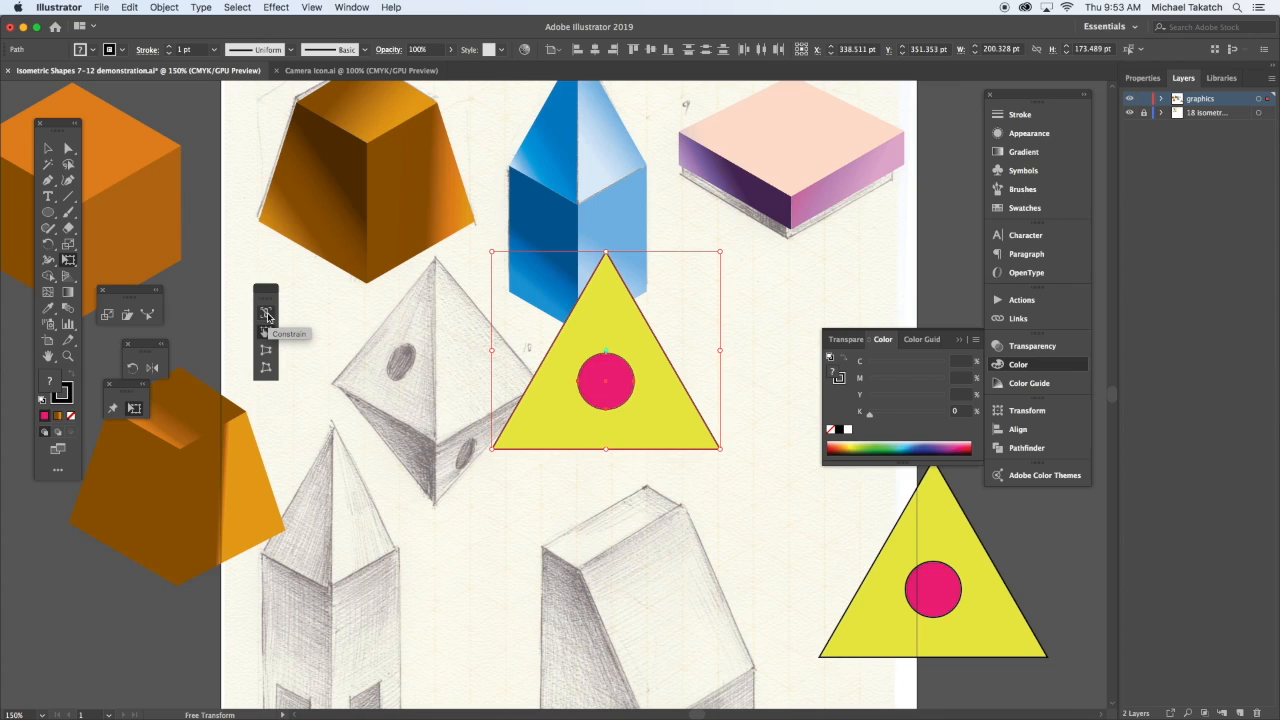
pyautogui.click(266, 367)
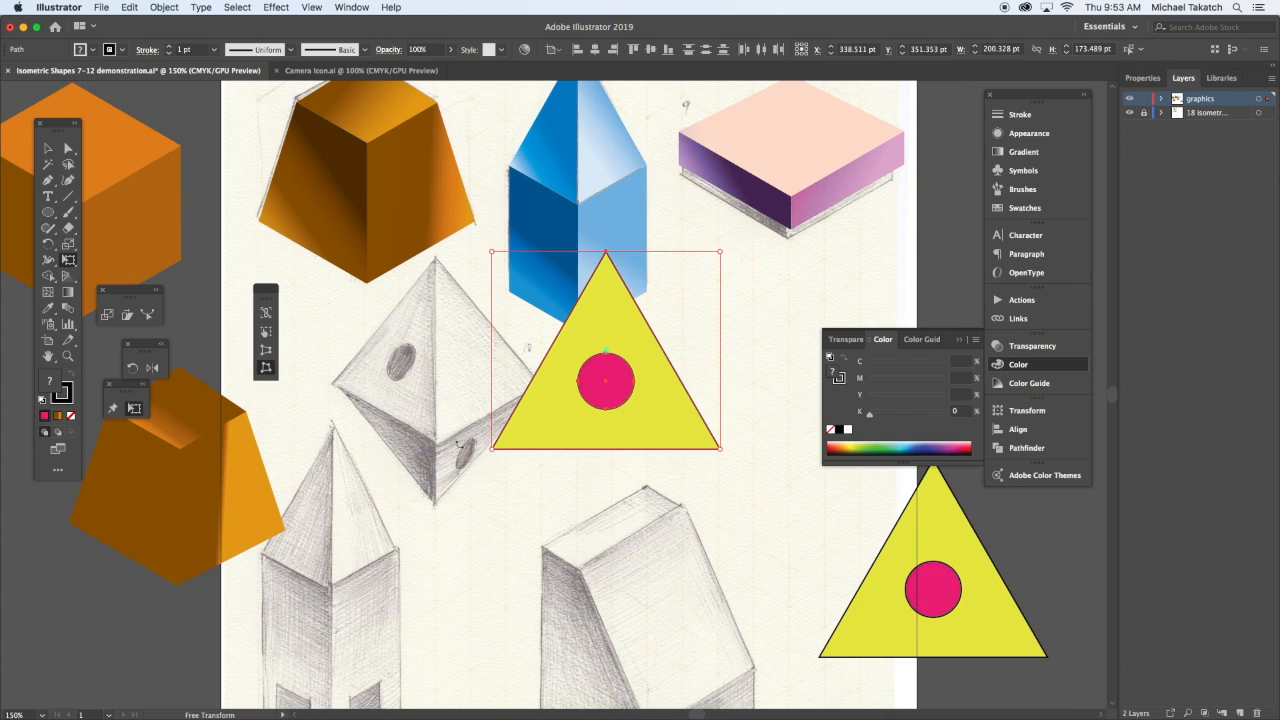
pyautogui.moveTo(496, 452); pyautogui.dragTo(335, 385)
pyautogui.moveTo(593, 255)
pyautogui.mouseDown()
pyautogui.moveTo(514, 251)
pyautogui.moveTo(588, 258)
pyautogui.mouseUp()
pyautogui.moveTo(724, 258); pyautogui.dragTo(482, 263)
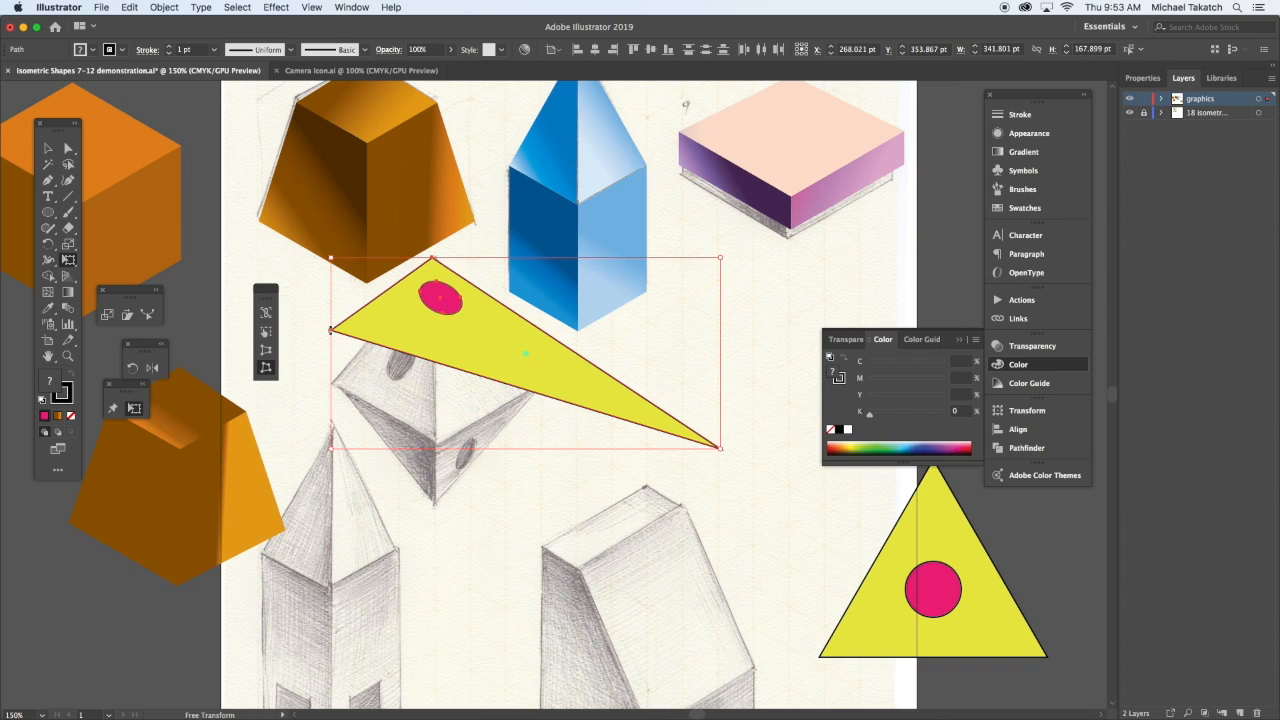
pyautogui.moveTo(330, 333); pyautogui.dragTo(336, 368)
# Undo the free distortions of the triangle and circle.
pyautogui.press('super+z')
pyautogui.press('super+z')
pyautogui.press('super+z')
pyautogui.press('super+z')
pyautogui.press('super+z')
pyautogui.press('super+z')
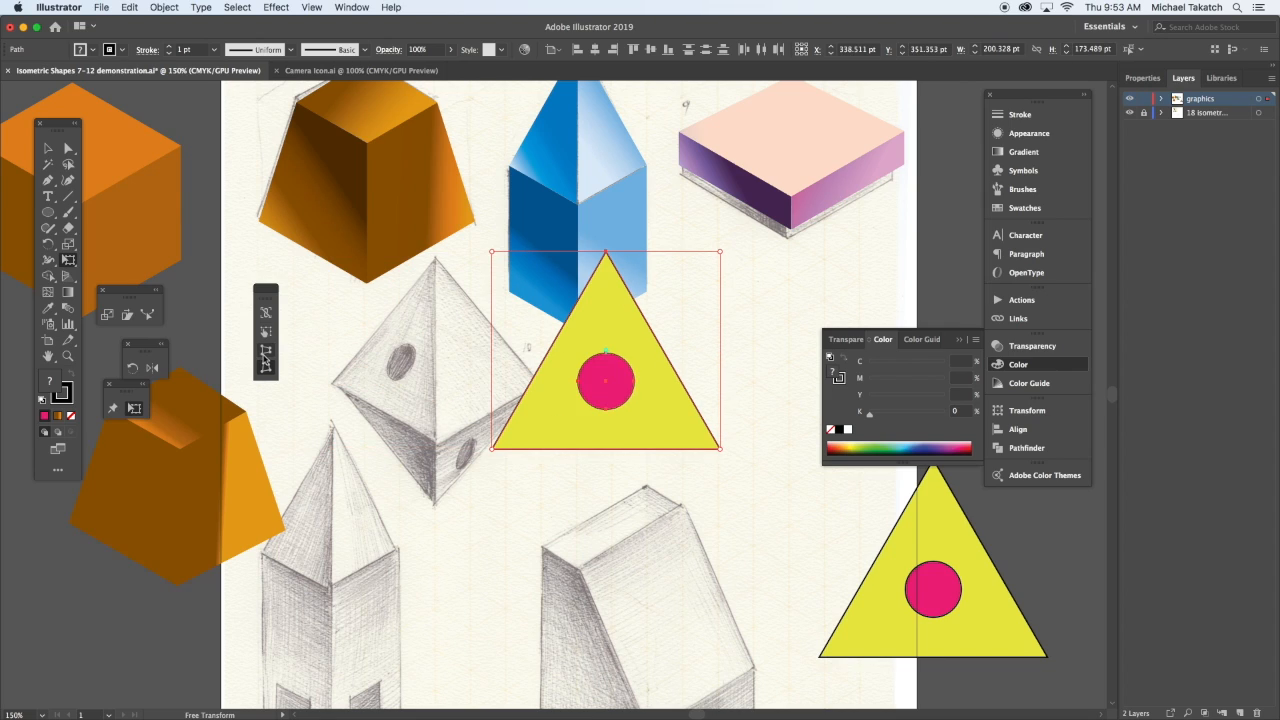
# Move the triangle and circle over the double-pyramid sketch and try skewing them with Perspective Distort.
pyautogui.click(266, 350)
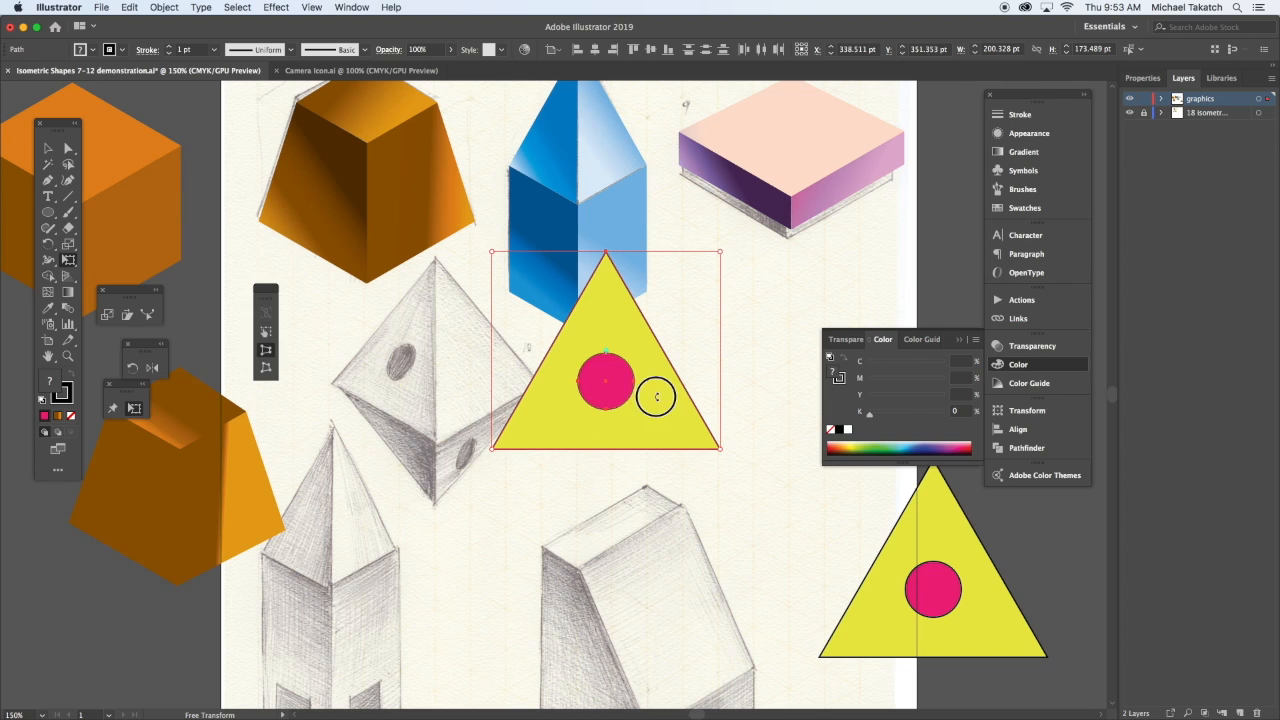
pyautogui.moveTo(657, 391); pyautogui.dragTo(490, 329)
pyautogui.moveTo(561, 395); pyautogui.dragTo(548, 440)
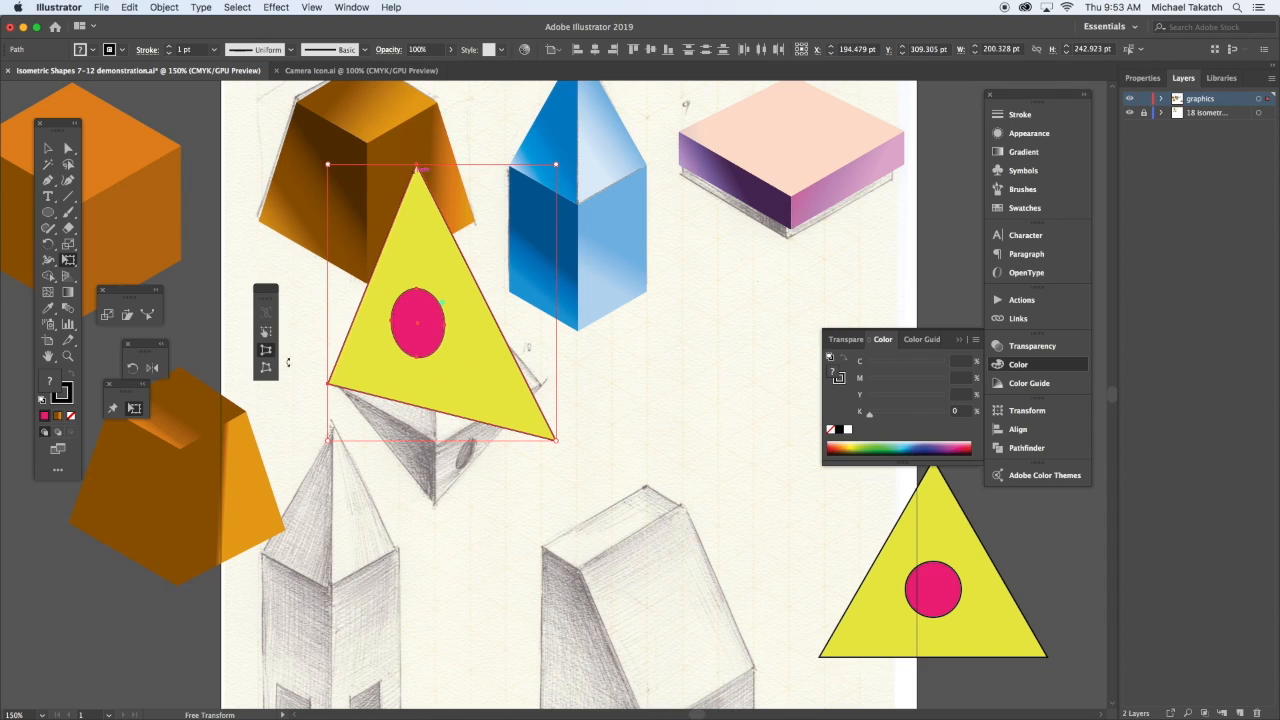
# Try free-distorting the skewed triangle and circle over the sketched face, and delete both shapes.
pyautogui.click(266, 367)
pyautogui.moveTo(417, 167)
pyautogui.mouseDown()
pyautogui.moveTo(427, 183)
pyautogui.moveTo(420, 166)
pyautogui.mouseUp()
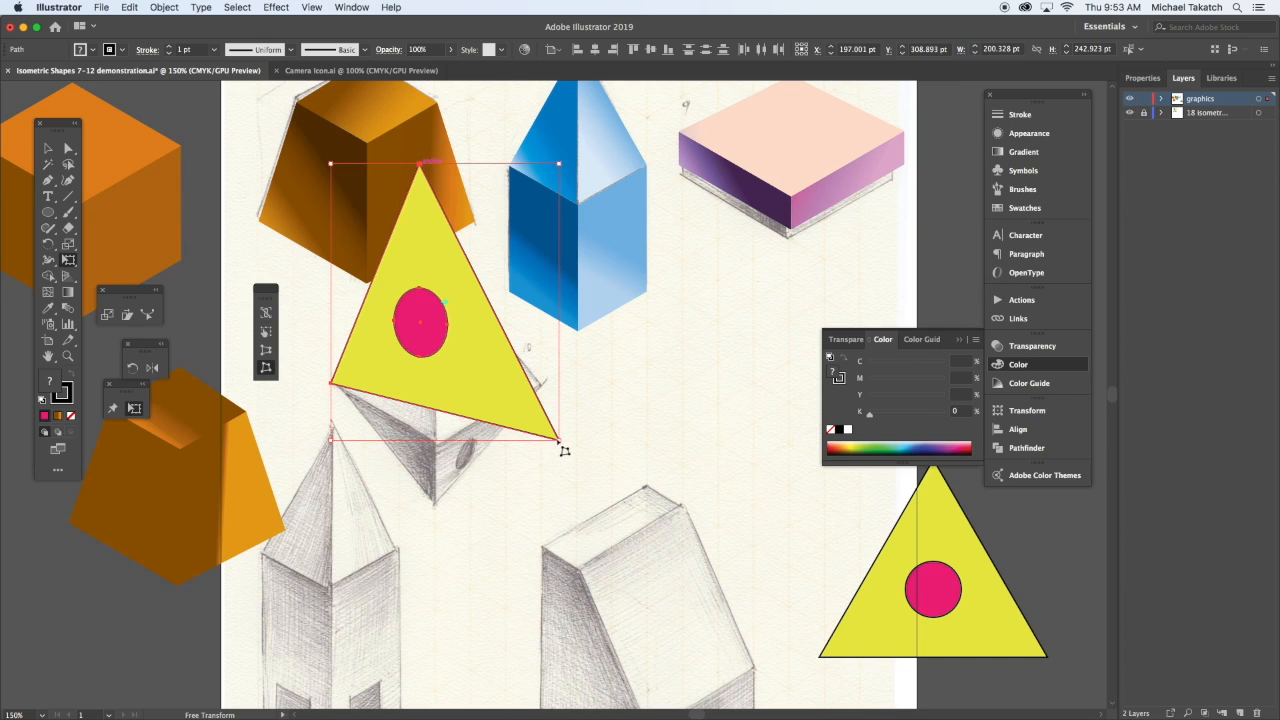
pyautogui.moveTo(558, 439); pyautogui.dragTo(465, 432)
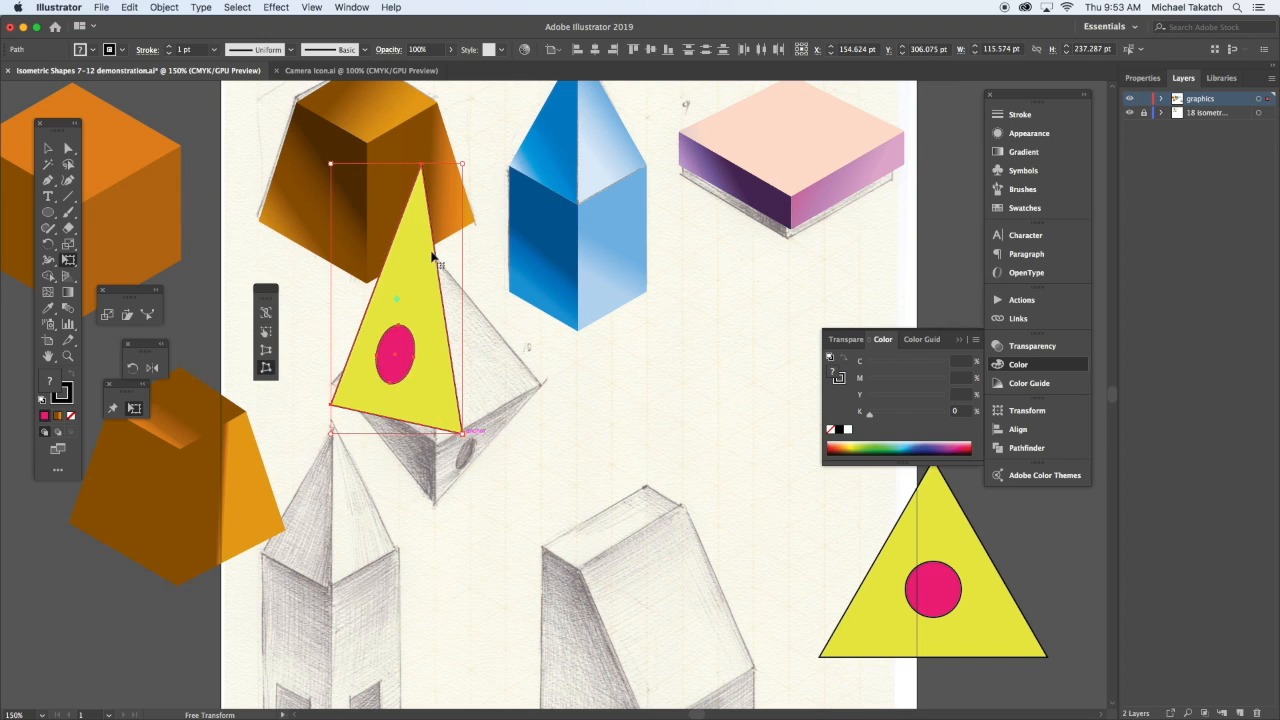
pyautogui.press('Delete')
# Trace the upper-left face of the double-pyramid sketch as a closed three-point shape with the Pen tool.
pyautogui.click(48, 181)
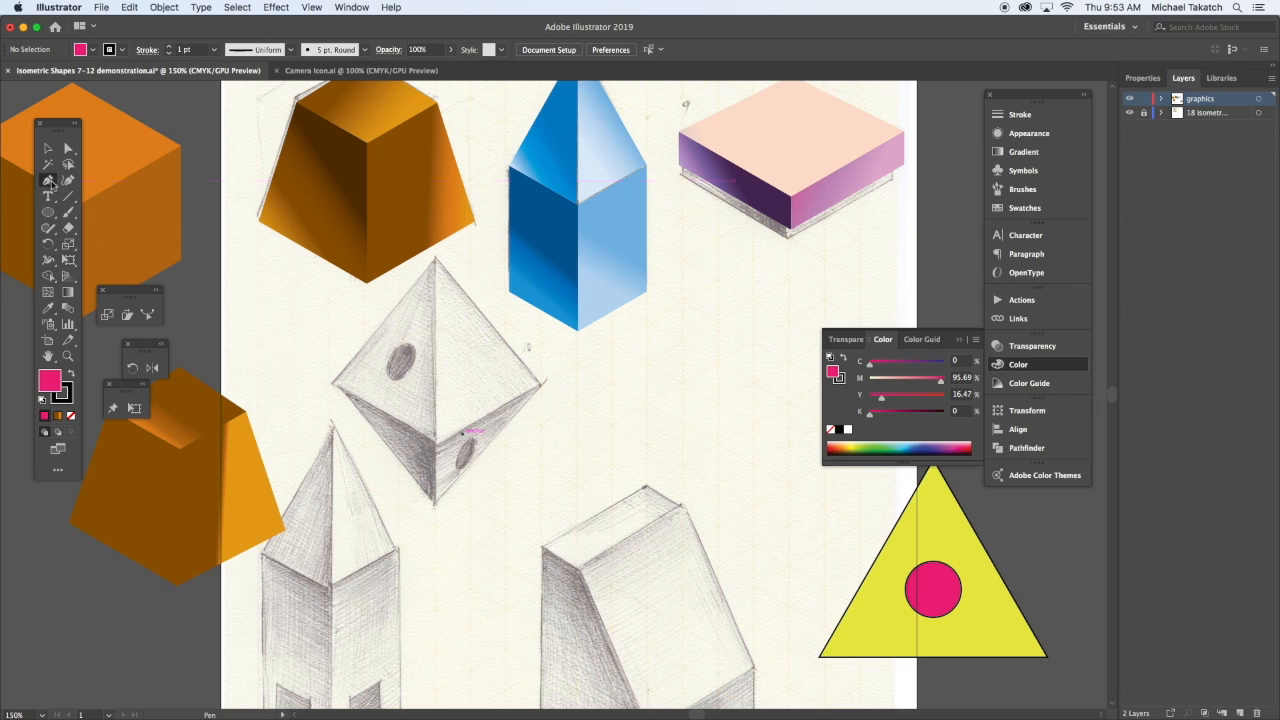
pyautogui.click(435, 261)
pyautogui.click(334, 382)
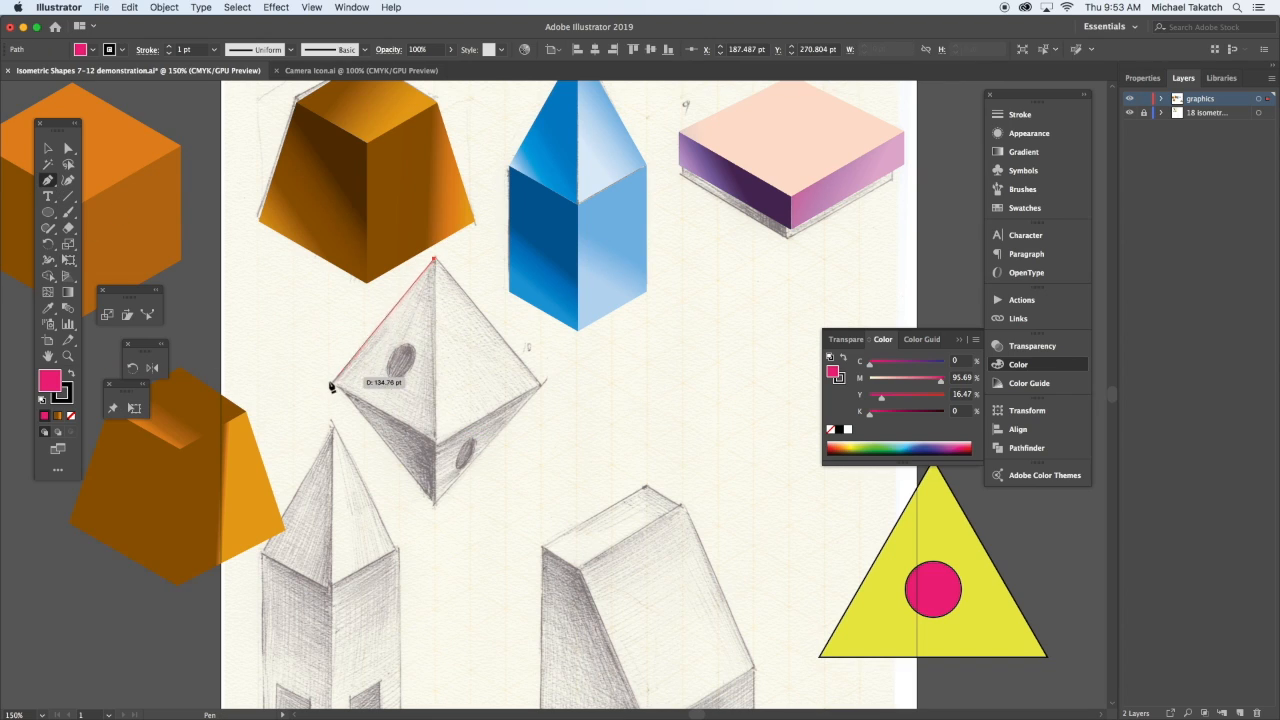
pyautogui.click(436, 438)
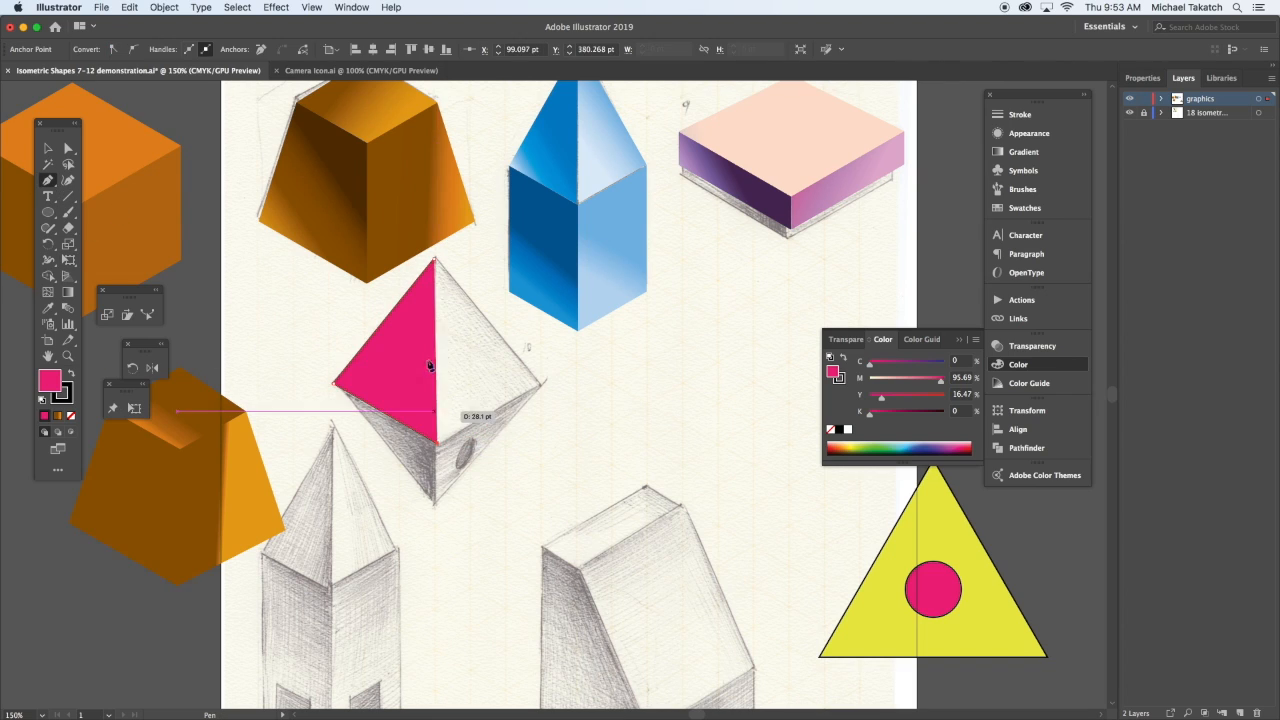
pyautogui.click(437, 262)
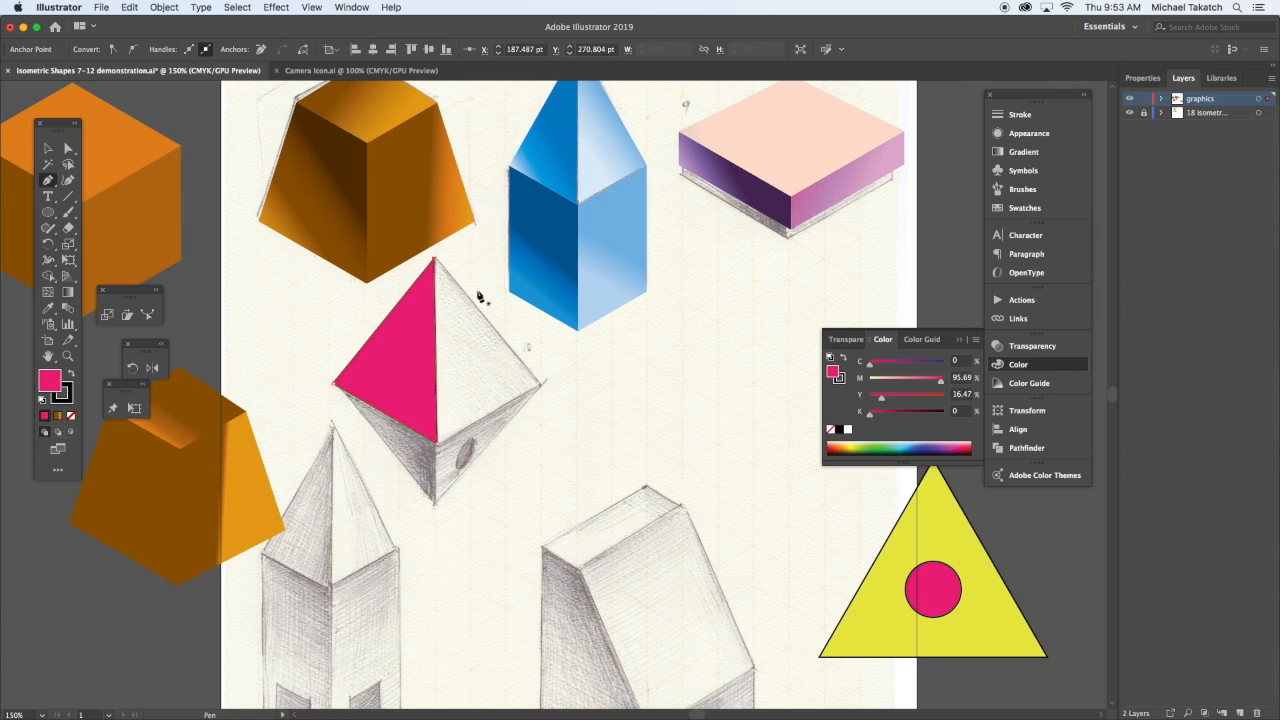
# Sample the yellow of the copied triangle for the traced face, and apply it as the stroke with no fill.
pyautogui.press('i')
pyautogui.click(893, 563)
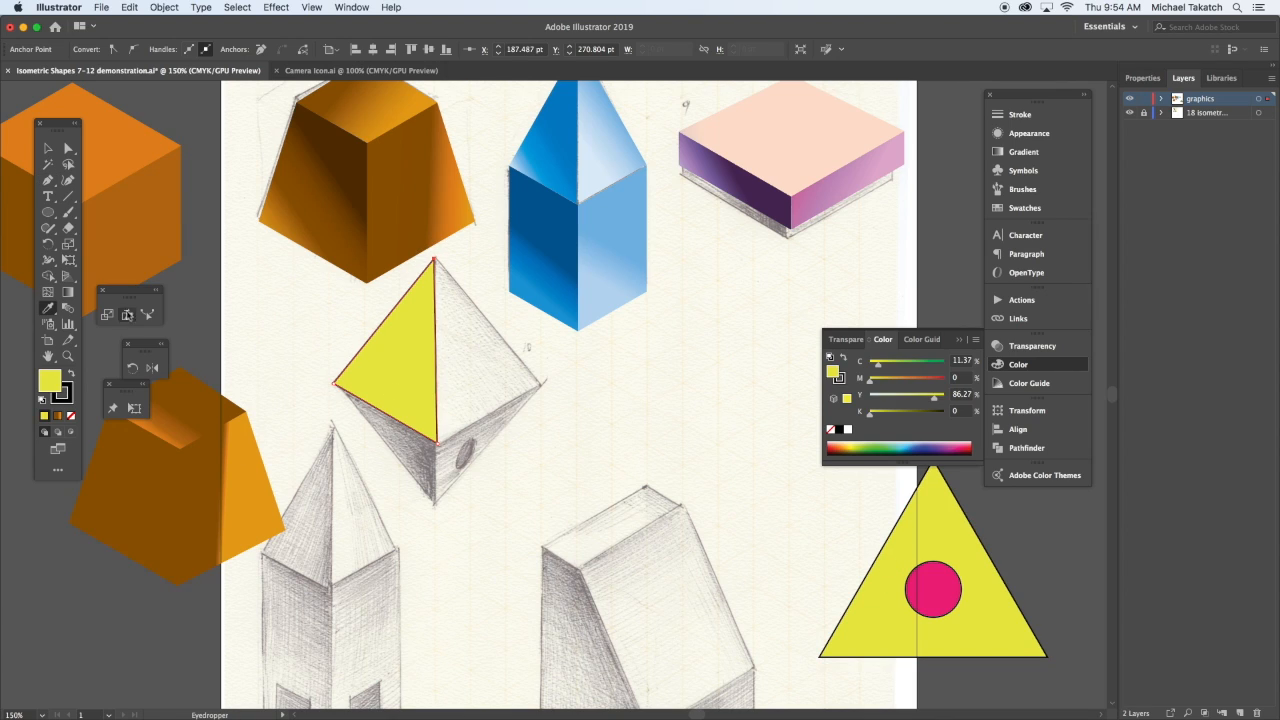
pyautogui.click(70, 415)
pyautogui.click(70, 376)
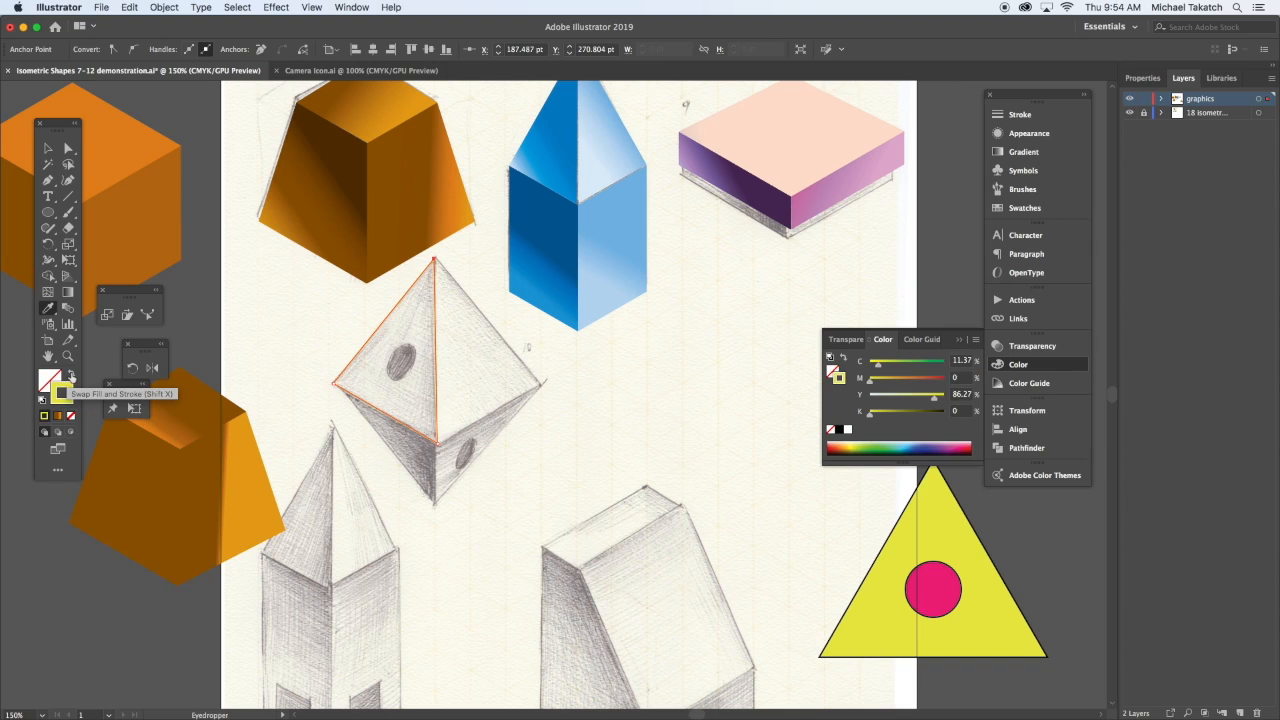
# Draw an ellipse about 22 × 41 pt over the oval on the upper-left face, filled red with no stroke.
pyautogui.click(48, 212)
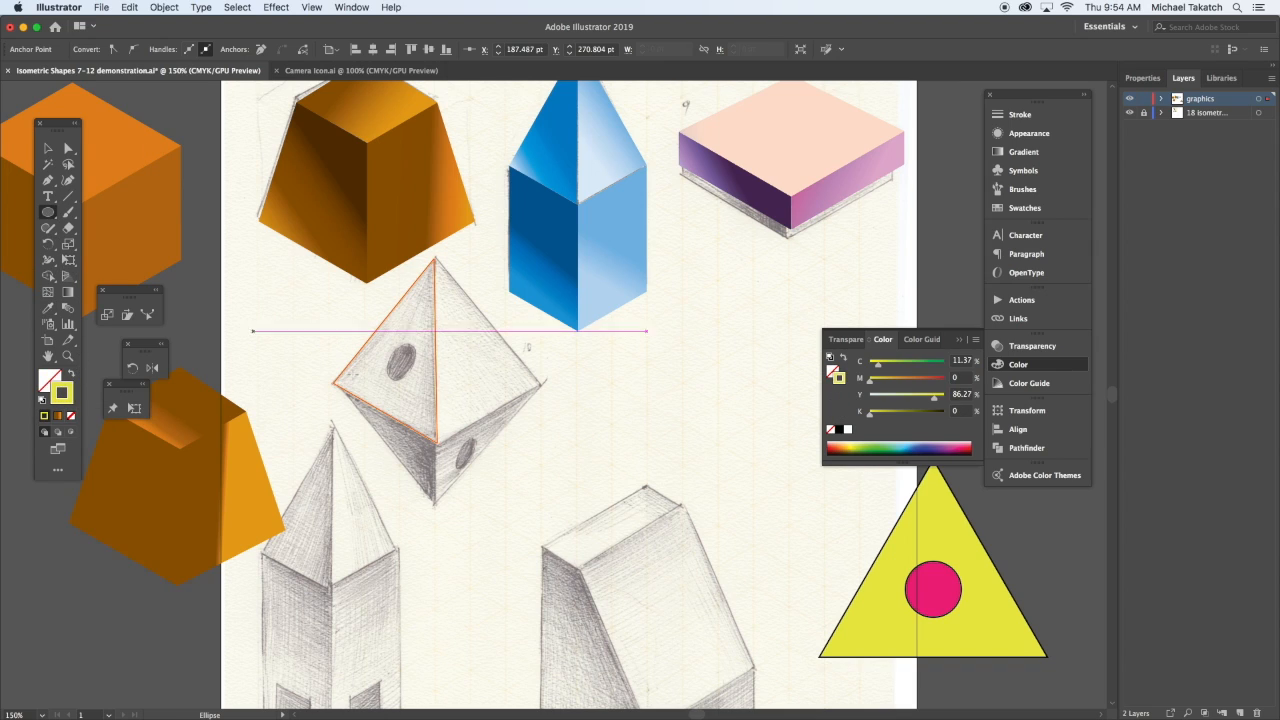
pyautogui.moveTo(386, 353); pyautogui.dragTo(418, 396)
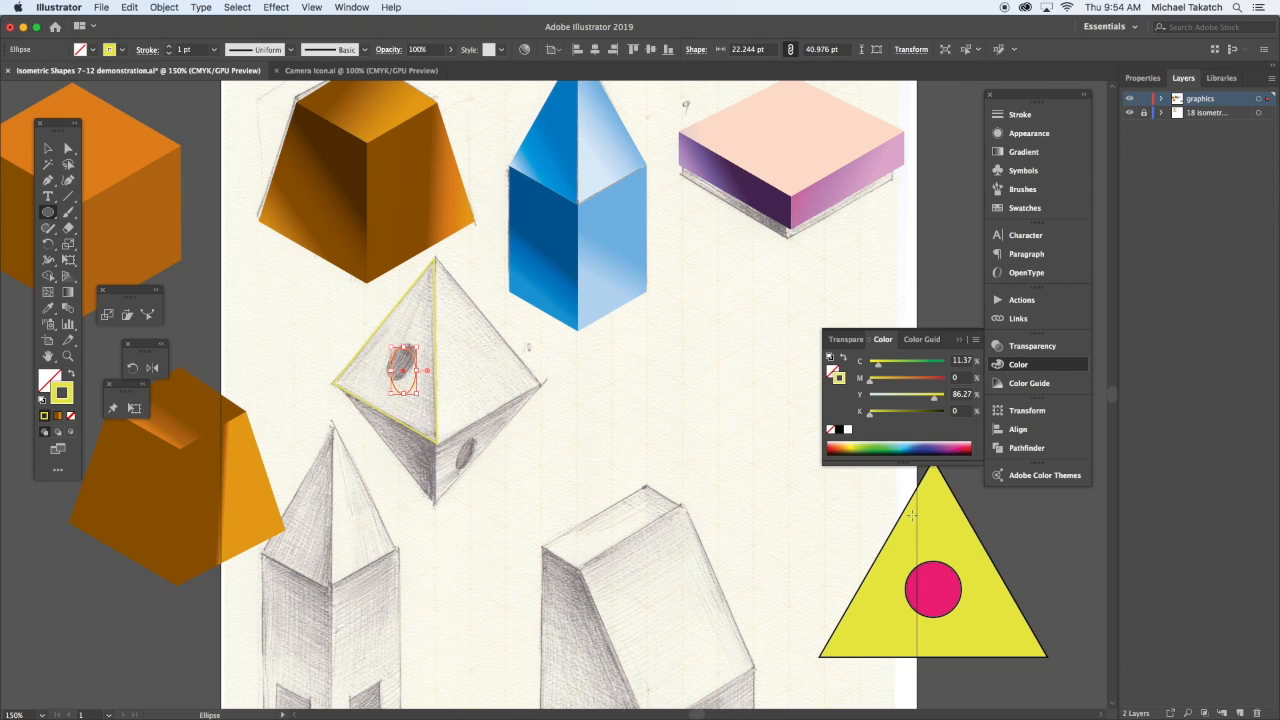
pyautogui.click(969, 449)
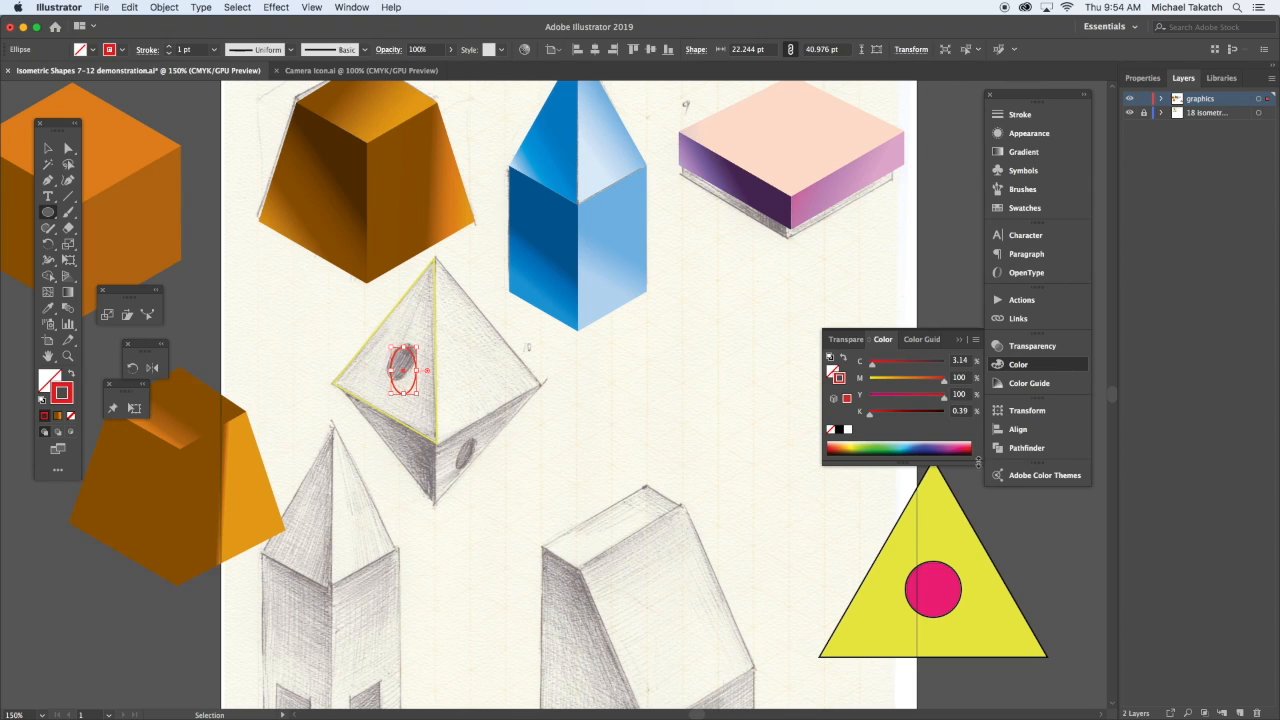
pyautogui.press('super+equal')
pyautogui.press('super+equal')
pyautogui.hotkey('shift', 'x')
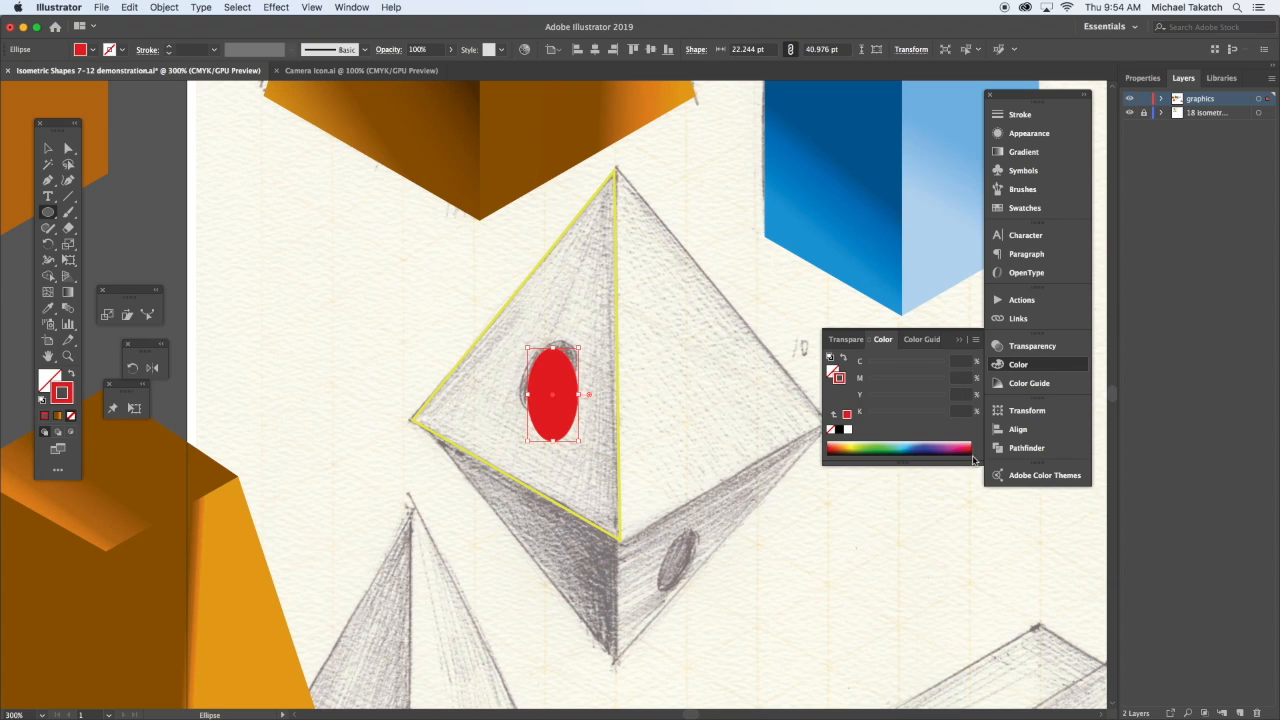
# Free-distort the red ellipse into a slanted oval about 26 × 47 pt over the sketched hole on the upper-left face.
pyautogui.click(49, 150)
pyautogui.moveTo(578, 386); pyautogui.dragTo(543, 364)
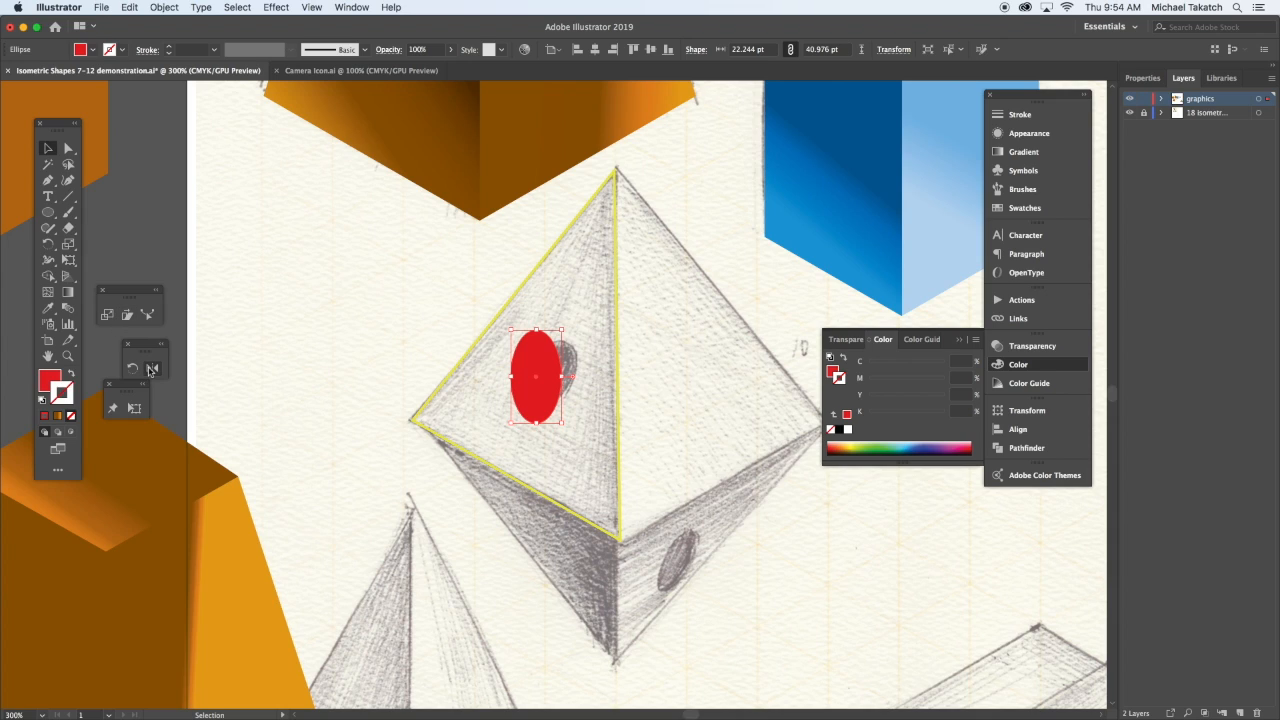
pyautogui.click(134, 408)
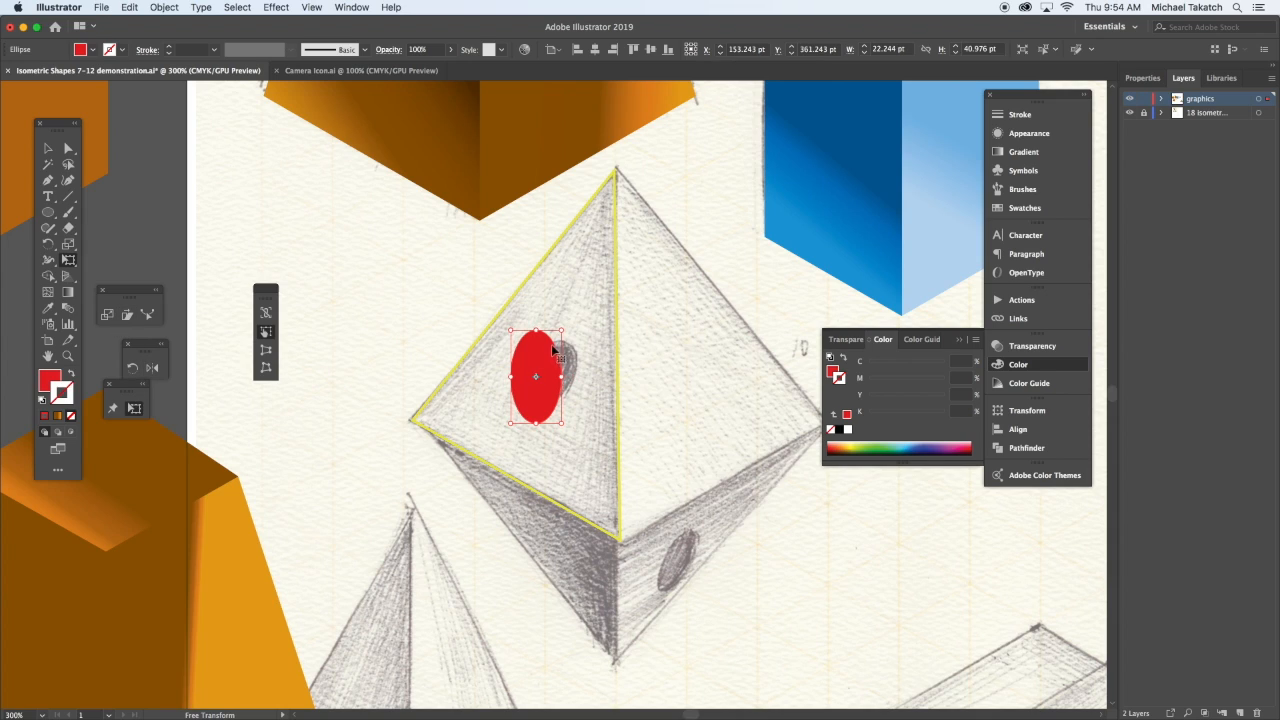
pyautogui.moveTo(536, 330)
pyautogui.mouseDown()
pyautogui.moveTo(576, 334)
pyautogui.moveTo(517, 329)
pyautogui.moveTo(529, 320)
pyautogui.mouseUp()
pyautogui.moveTo(573, 426); pyautogui.dragTo(593, 461)
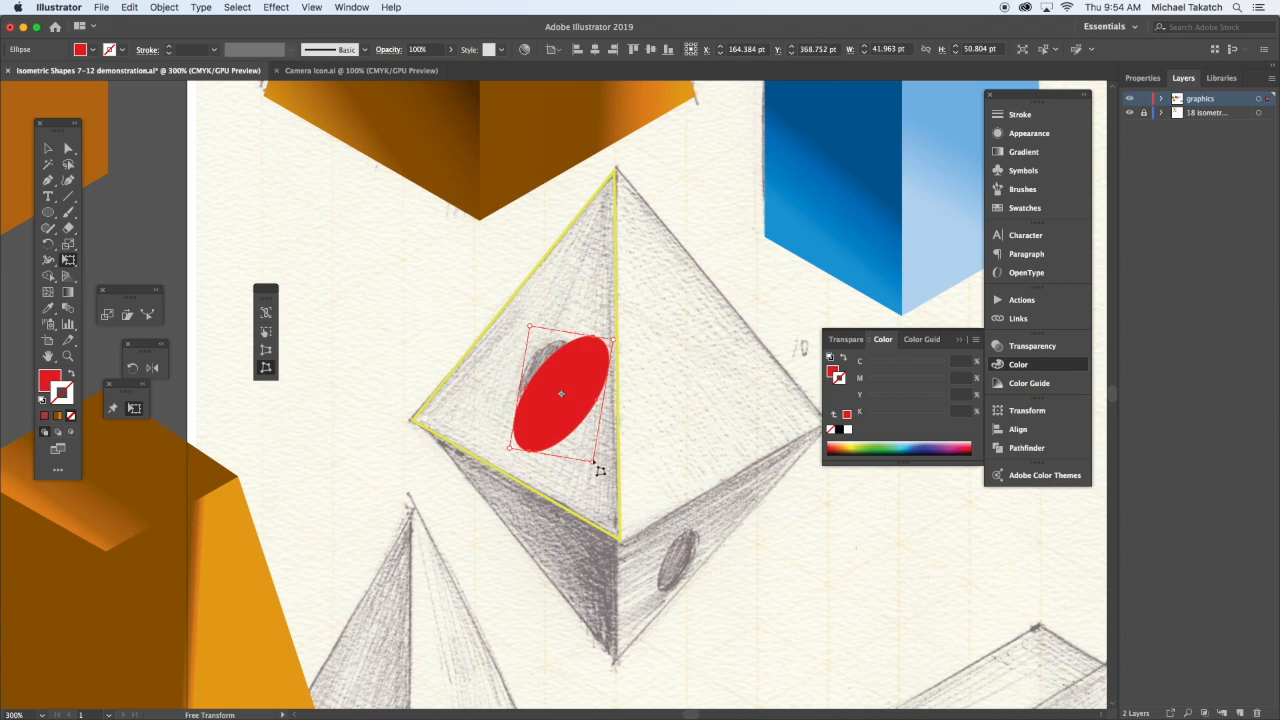
pyautogui.moveTo(598, 471); pyautogui.dragTo(597, 429)
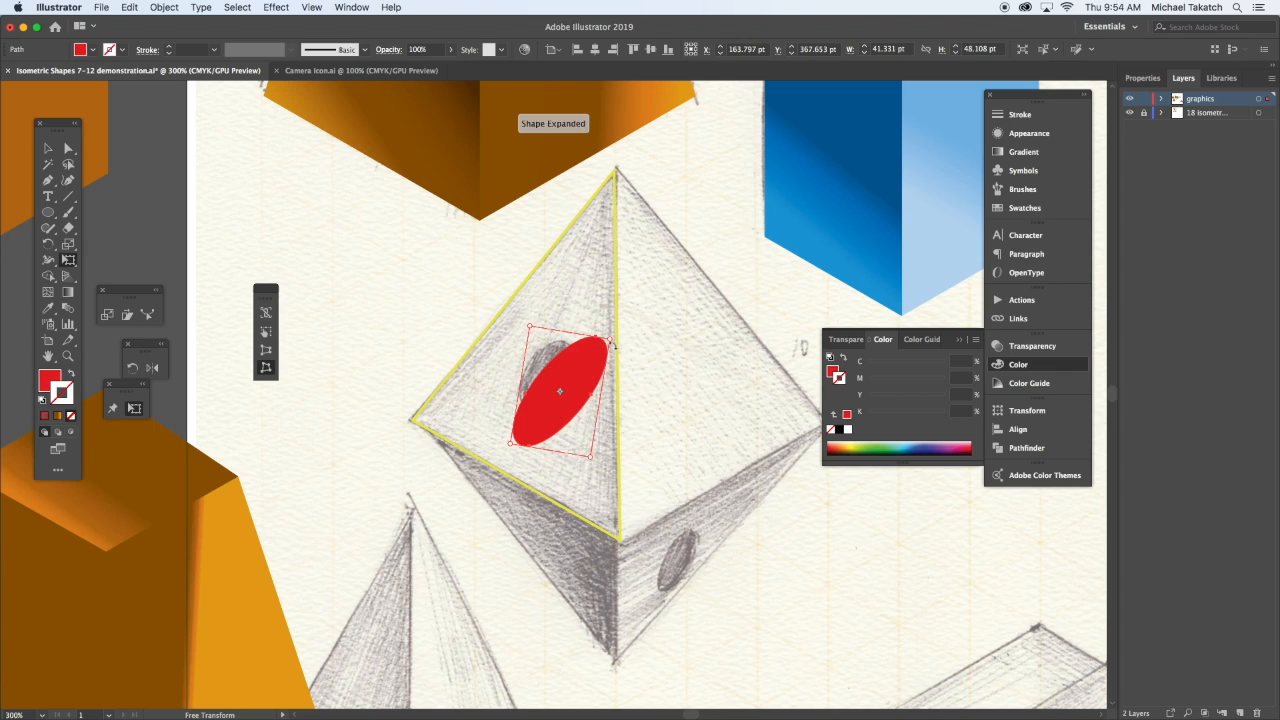
pyautogui.moveTo(606, 338); pyautogui.dragTo(575, 345)
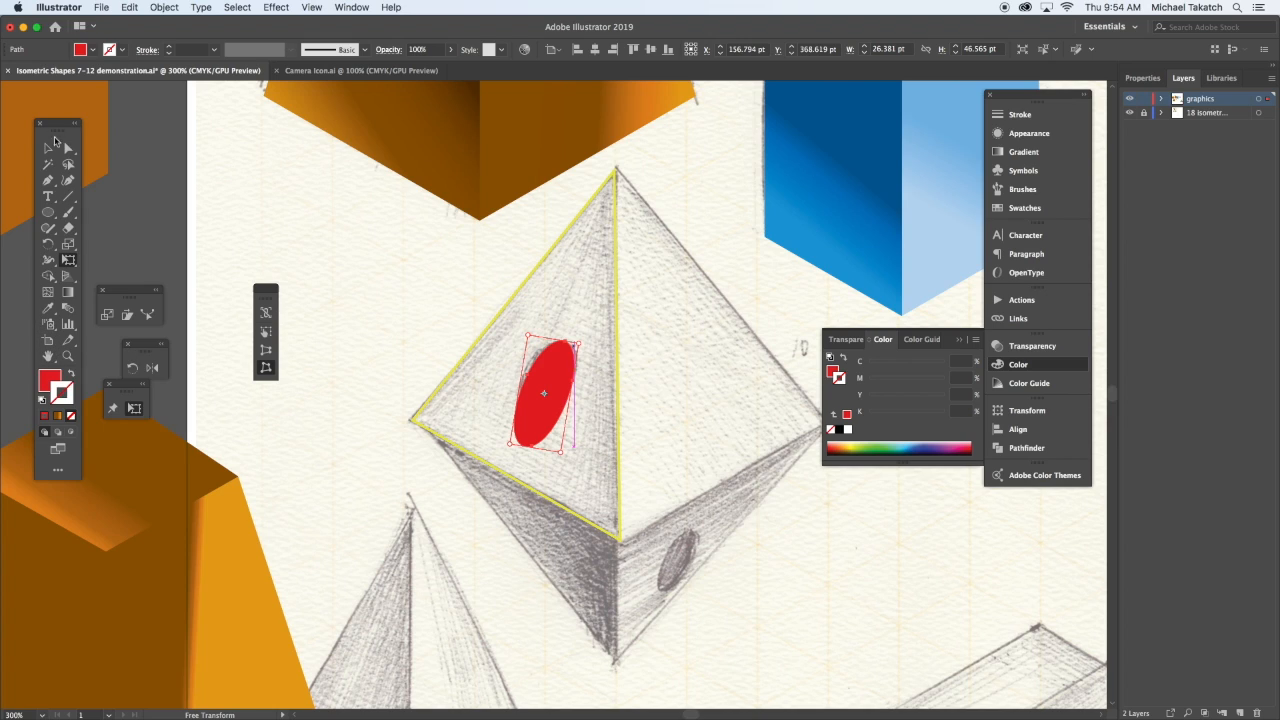
# Swap the traced upper-left face's fill and stroke so it is filled yellow without a stroke.
pyautogui.click(48, 149)
pyautogui.click(494, 315)
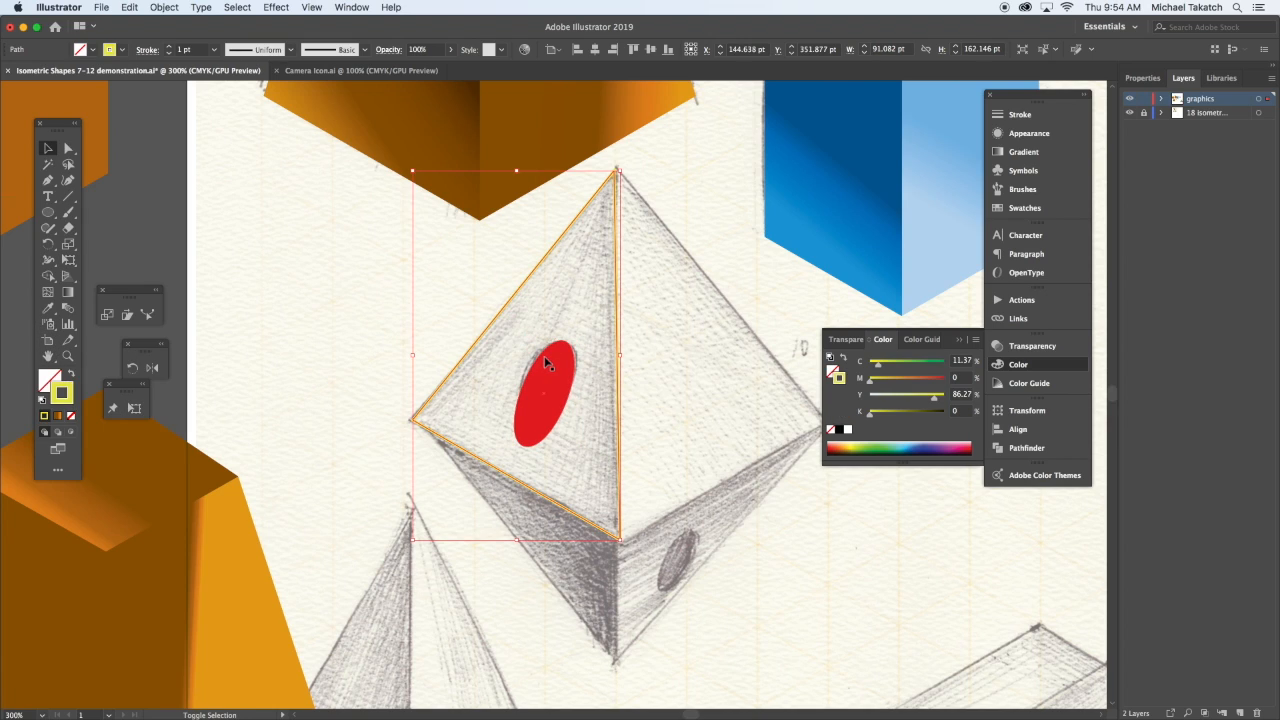
pyautogui.hotkey('shift', 'x')
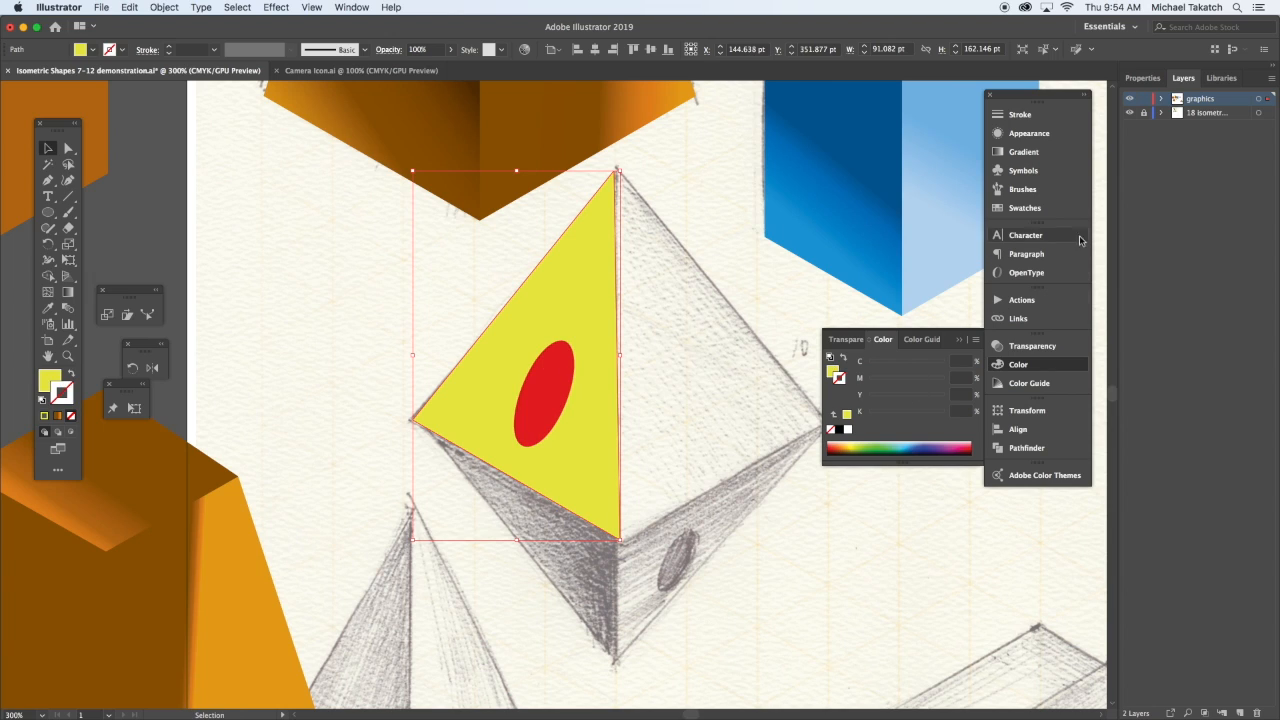
# Place Swatches directly below Gradient in the panel dock and open the Fades gradient swatch library.
pyautogui.click(1024, 152)
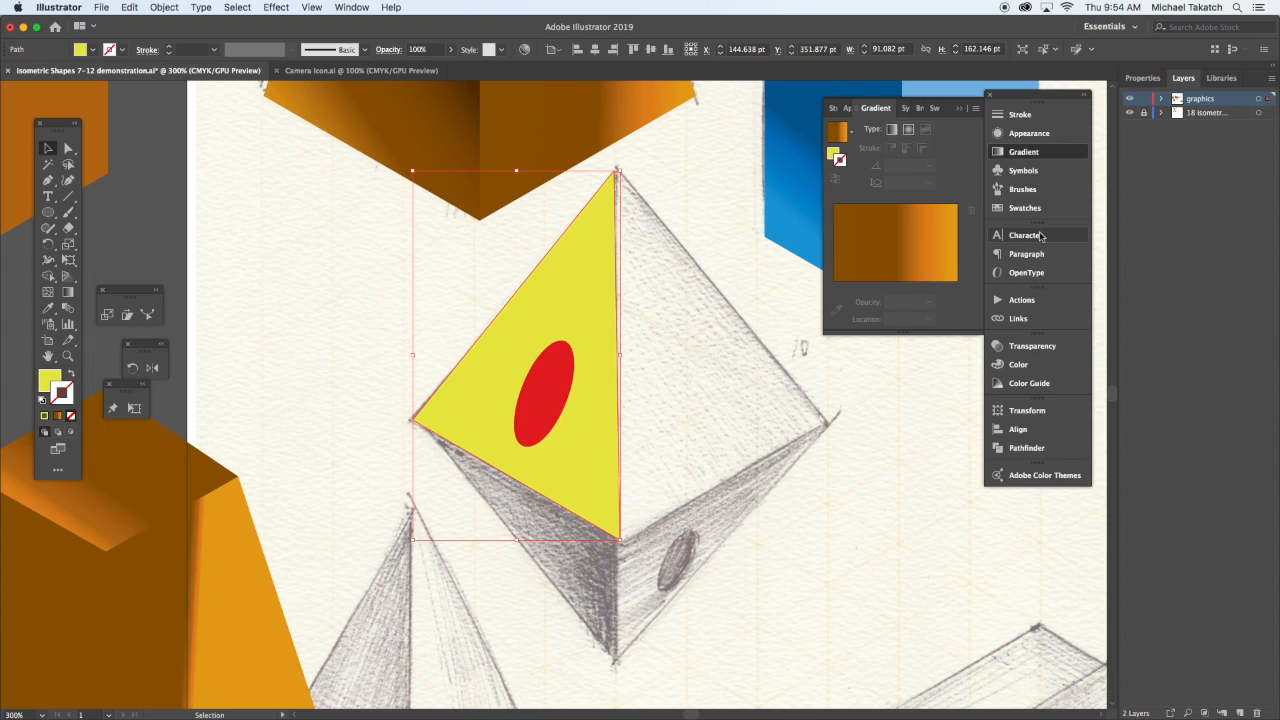
pyautogui.moveTo(1036, 209); pyautogui.dragTo(1037, 172)
pyautogui.click(1037, 171)
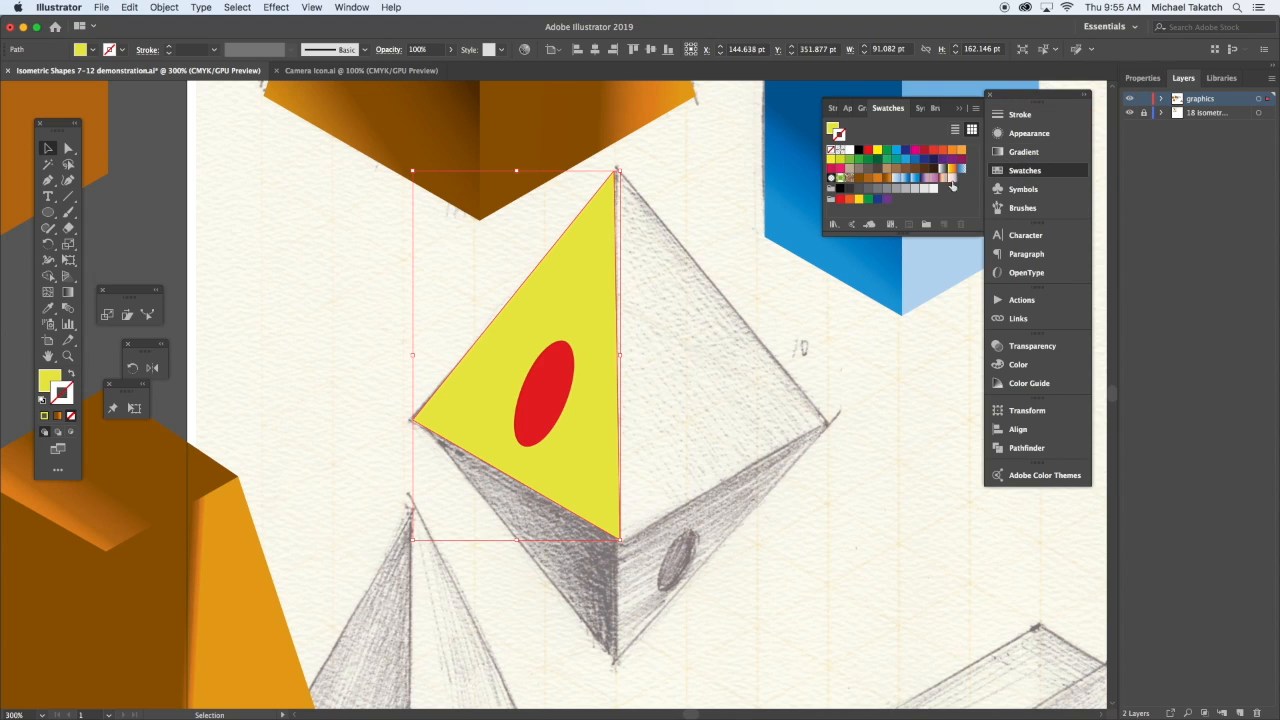
pyautogui.click(834, 224)
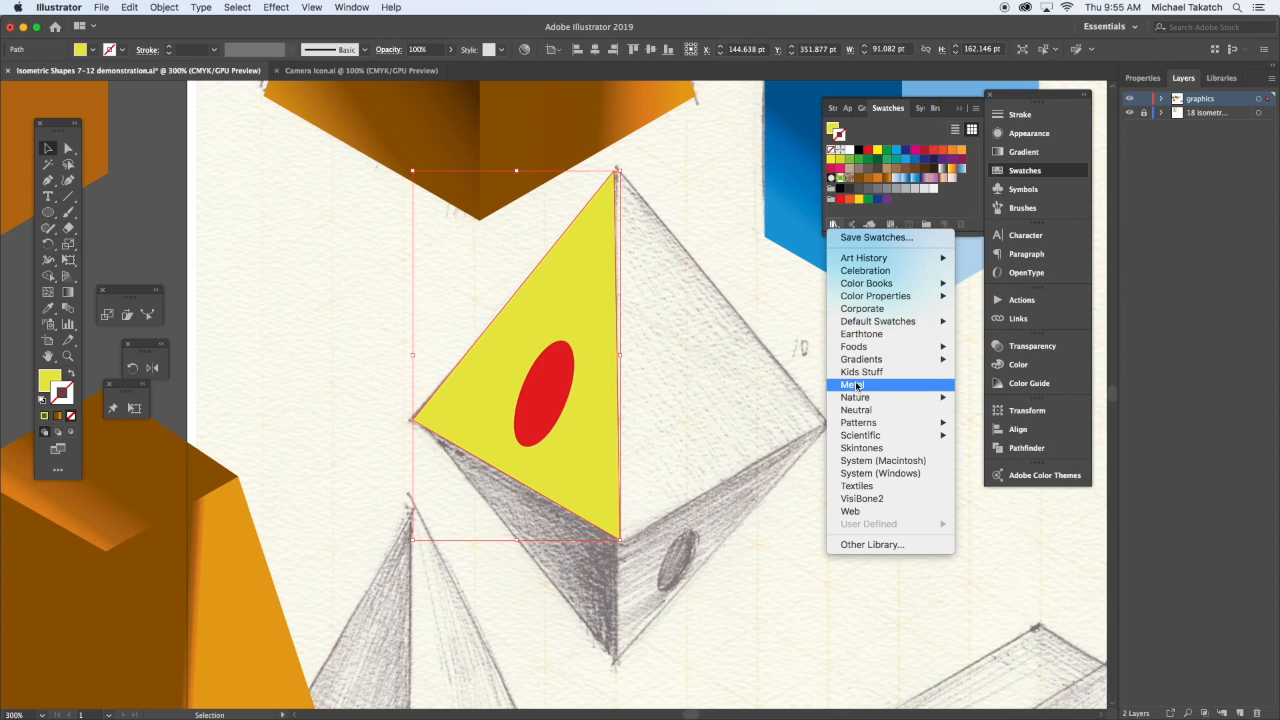
pyautogui.moveTo(858, 362)
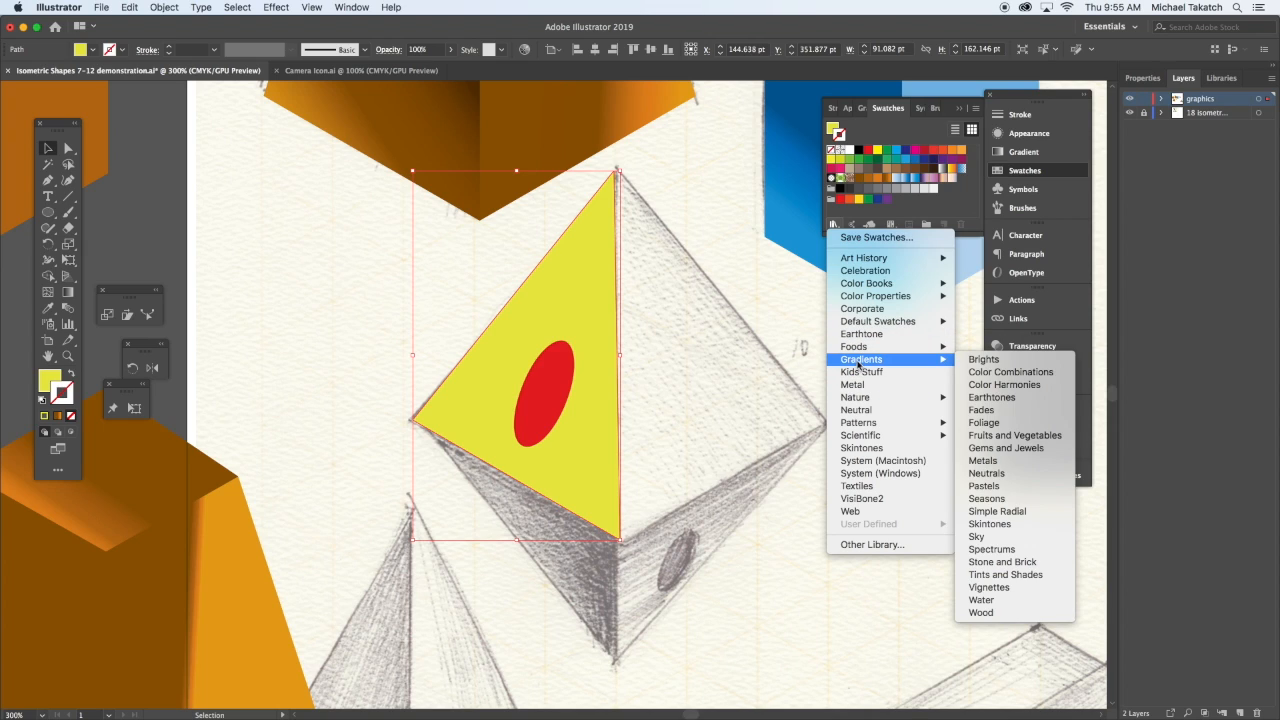
pyautogui.click(990, 410)
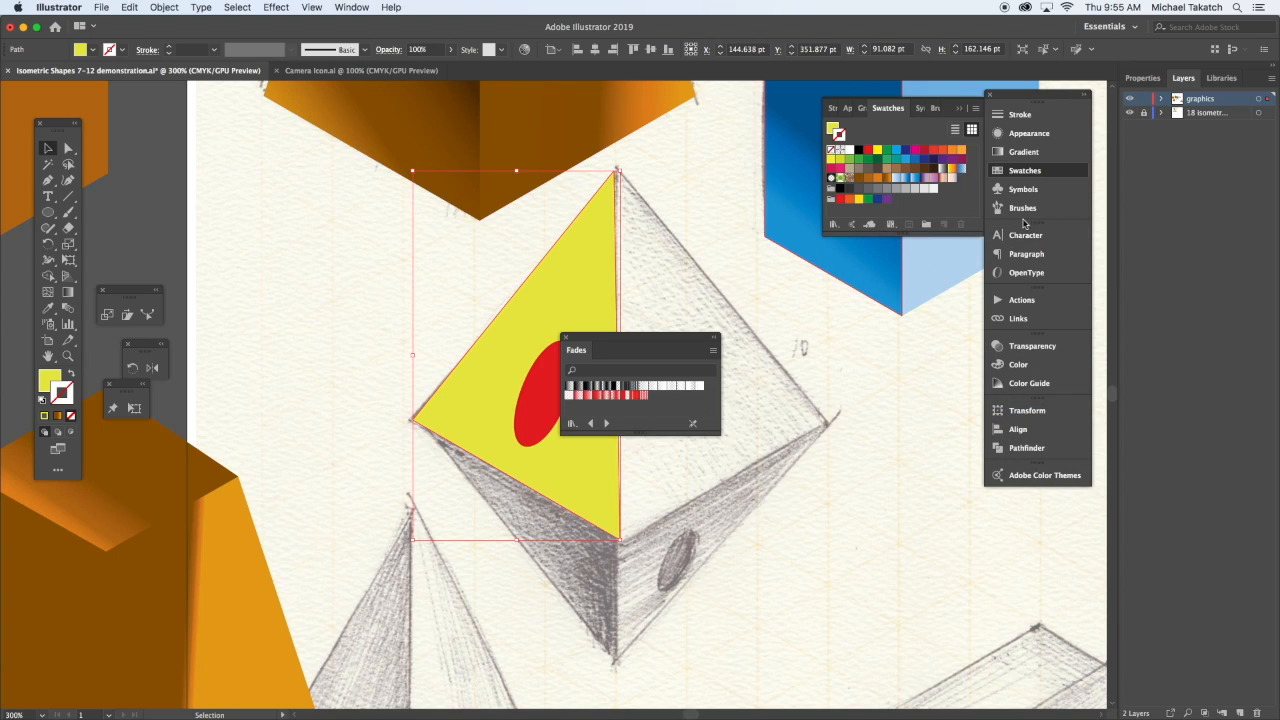
# Detach the Gradient panel from the dock and move the Fades library off the traced face.
pyautogui.moveTo(1024, 152); pyautogui.dragTo(870, 376)
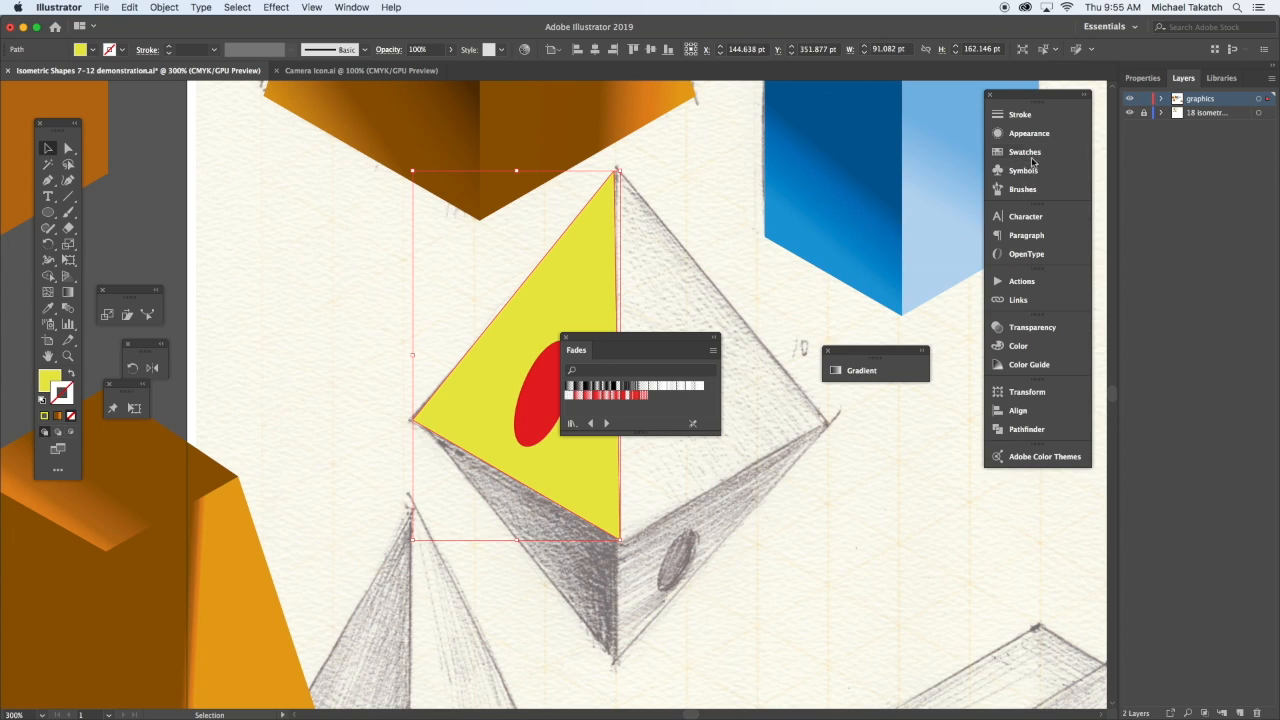
pyautogui.click(1023, 152)
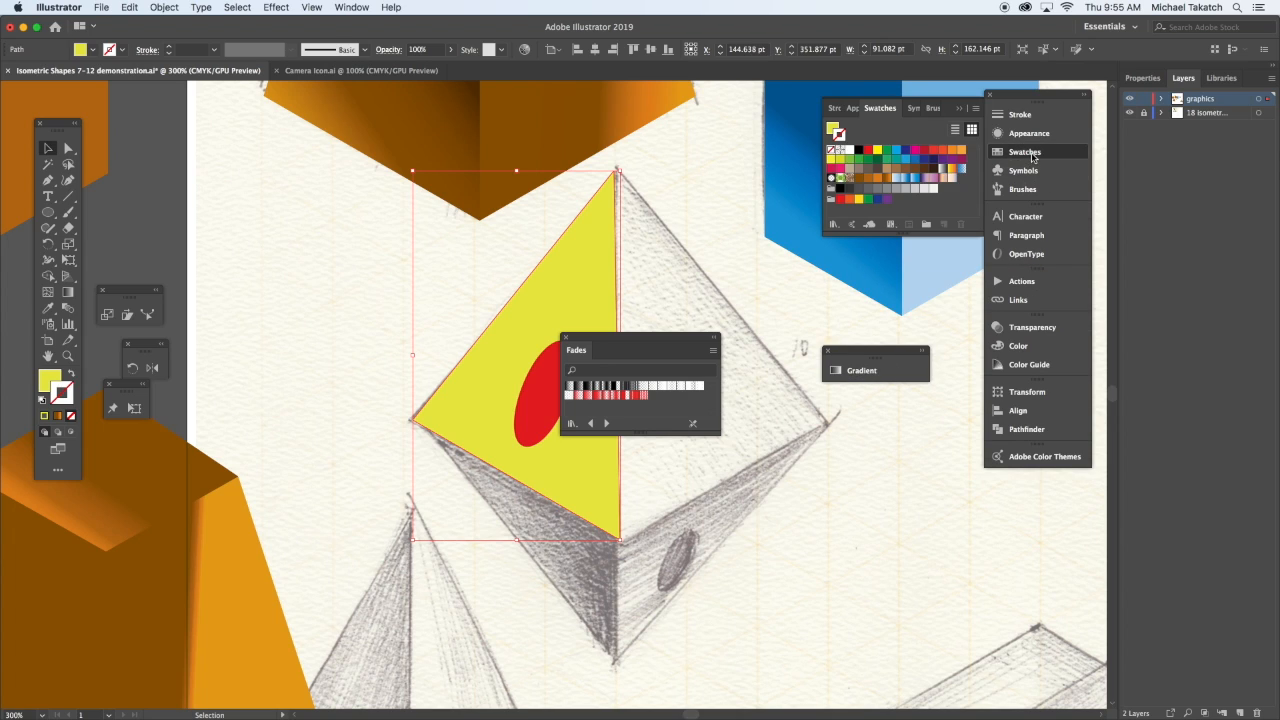
pyautogui.click(836, 226)
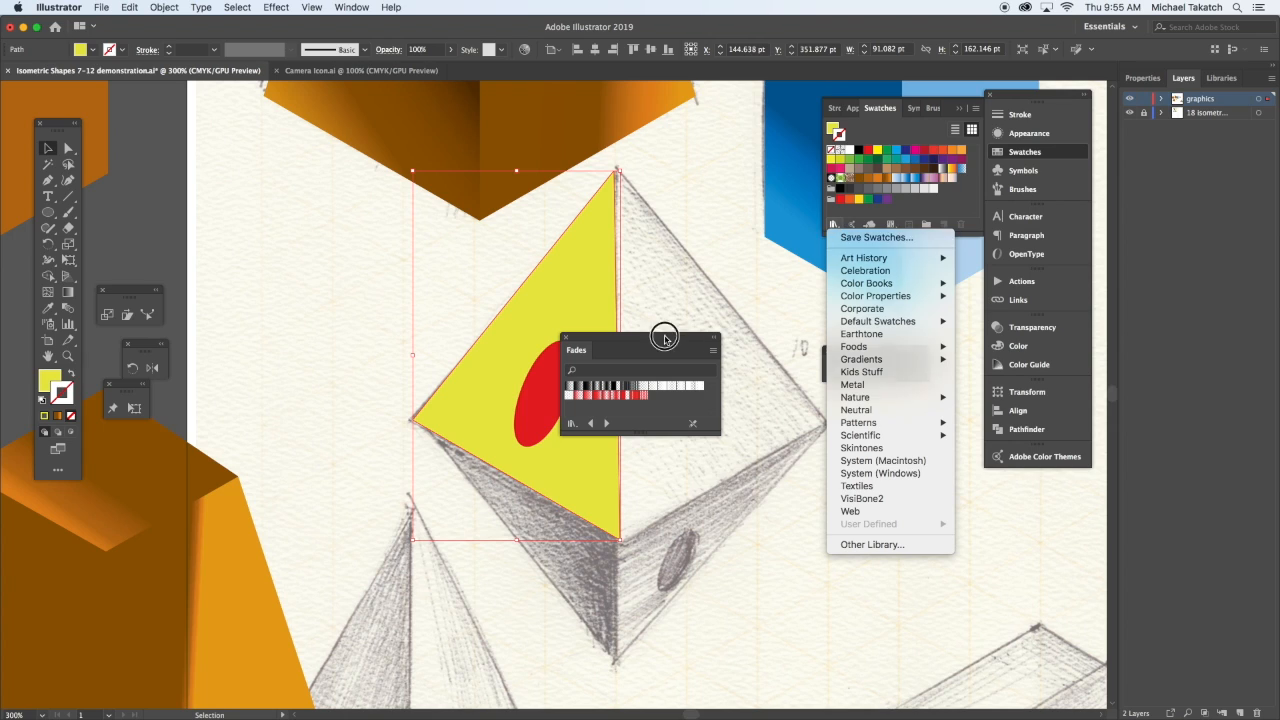
pyautogui.click(757, 294)
pyautogui.moveTo(682, 340); pyautogui.dragTo(785, 284)
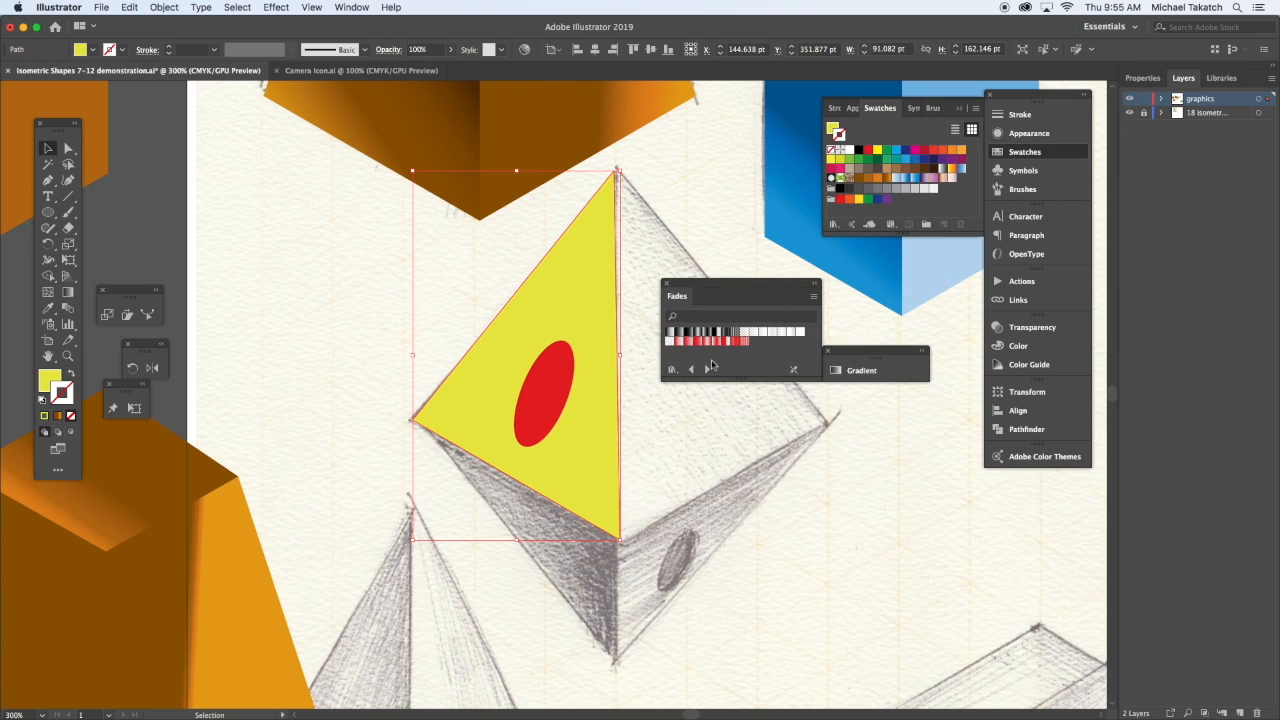
# Switch to the Foliage gradient library and fill the traced face with an olive gradient, keeping yellow as the stroke.
pyautogui.click(707, 368)
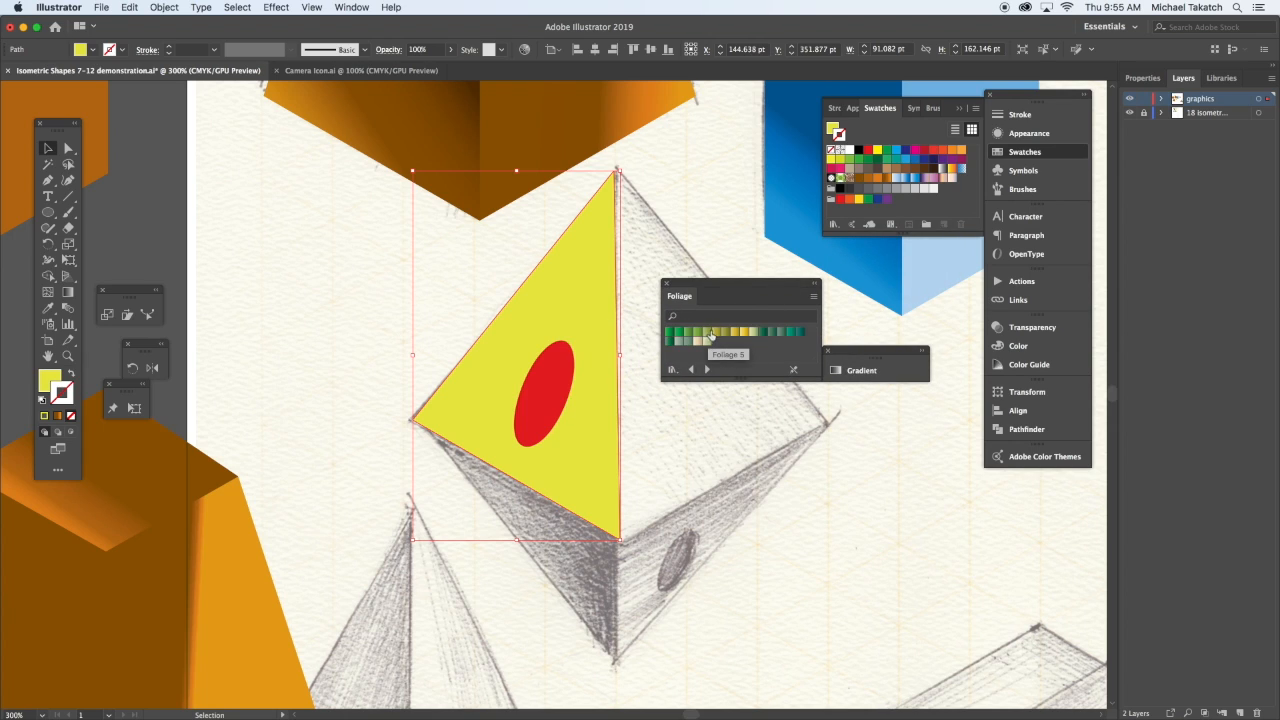
pyautogui.click(716, 333)
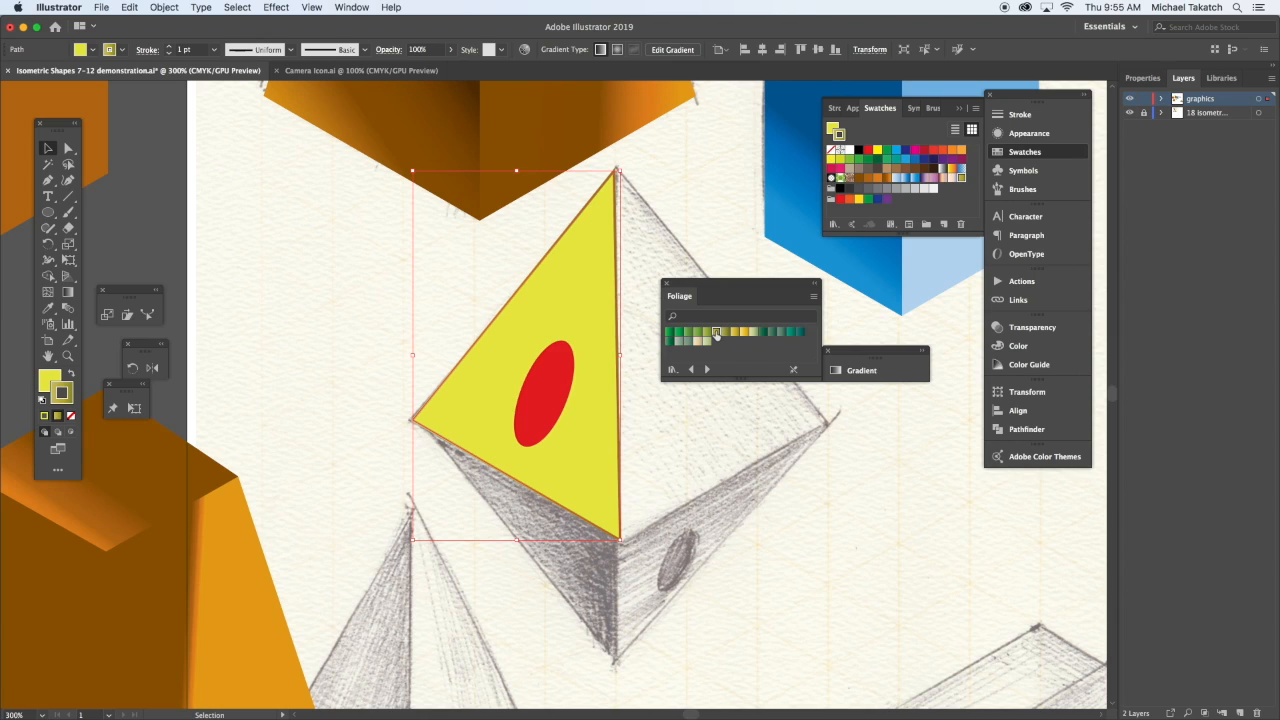
pyautogui.hotkey('shift', 'x')
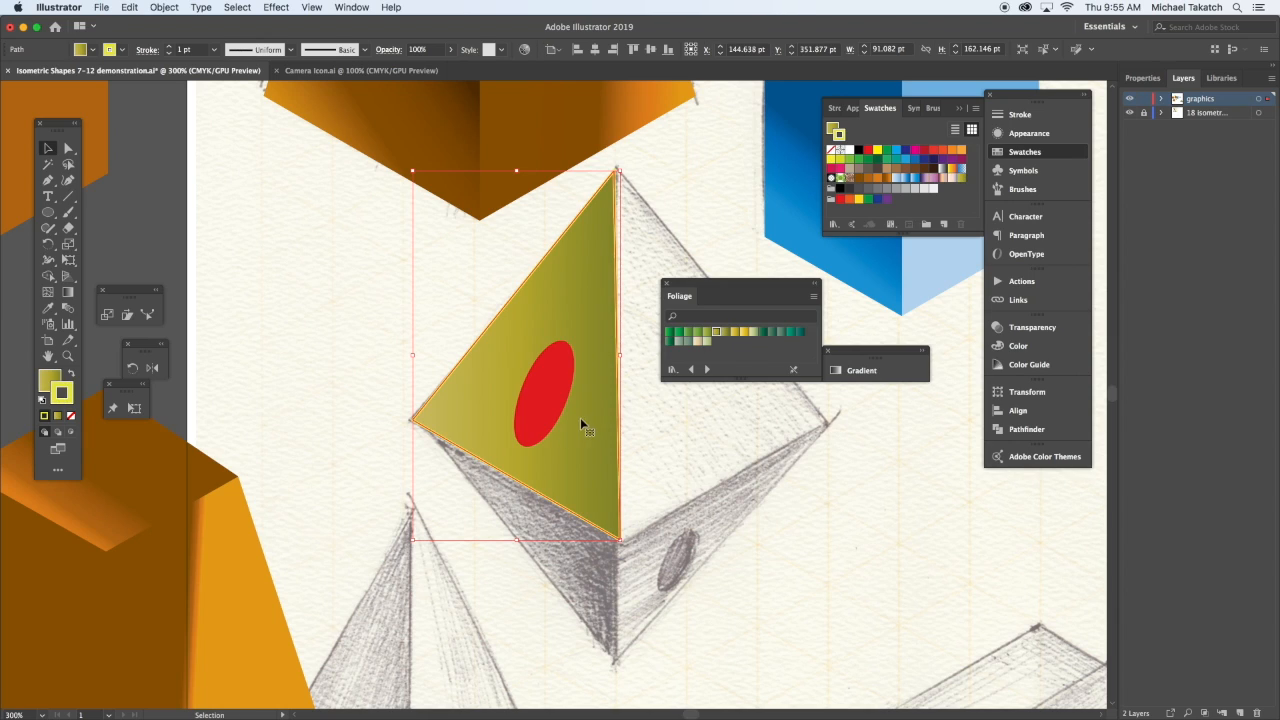
# Shift the face's gradient stops, moving the middle olive stop toward the pyramid's center edge and the light end stop inward.
pyautogui.click(68, 292)
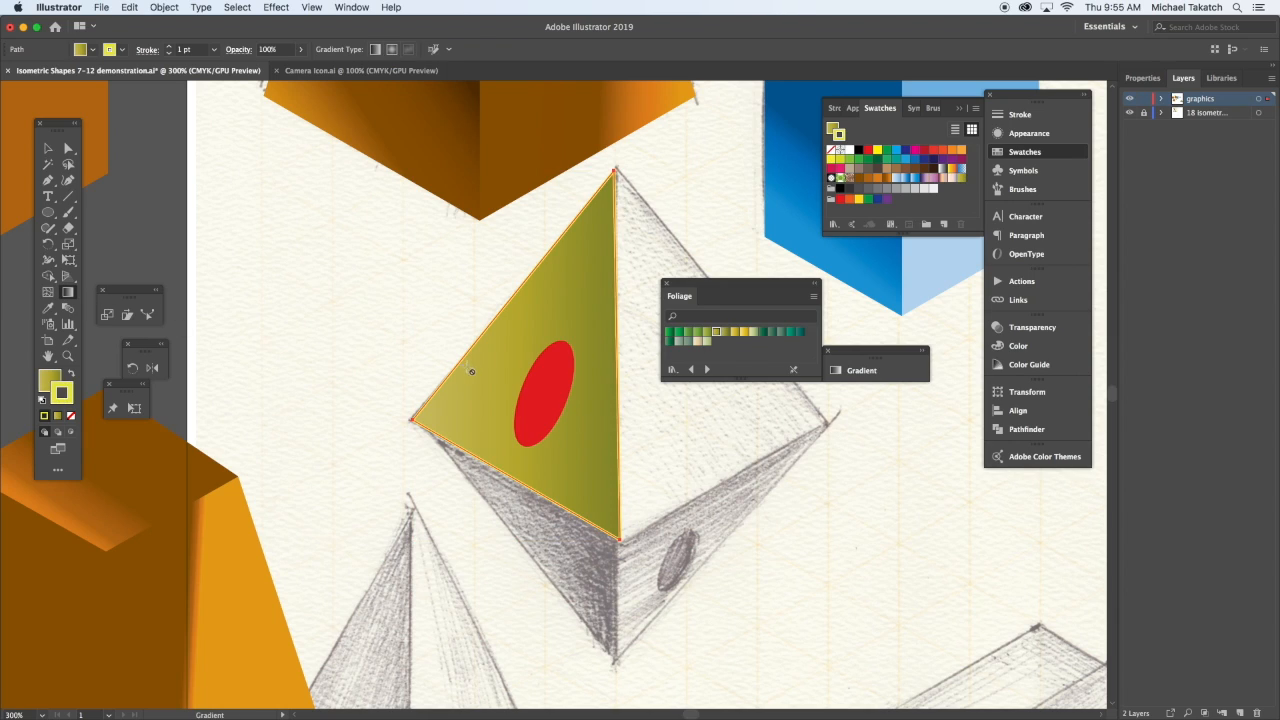
pyautogui.click(540, 360)
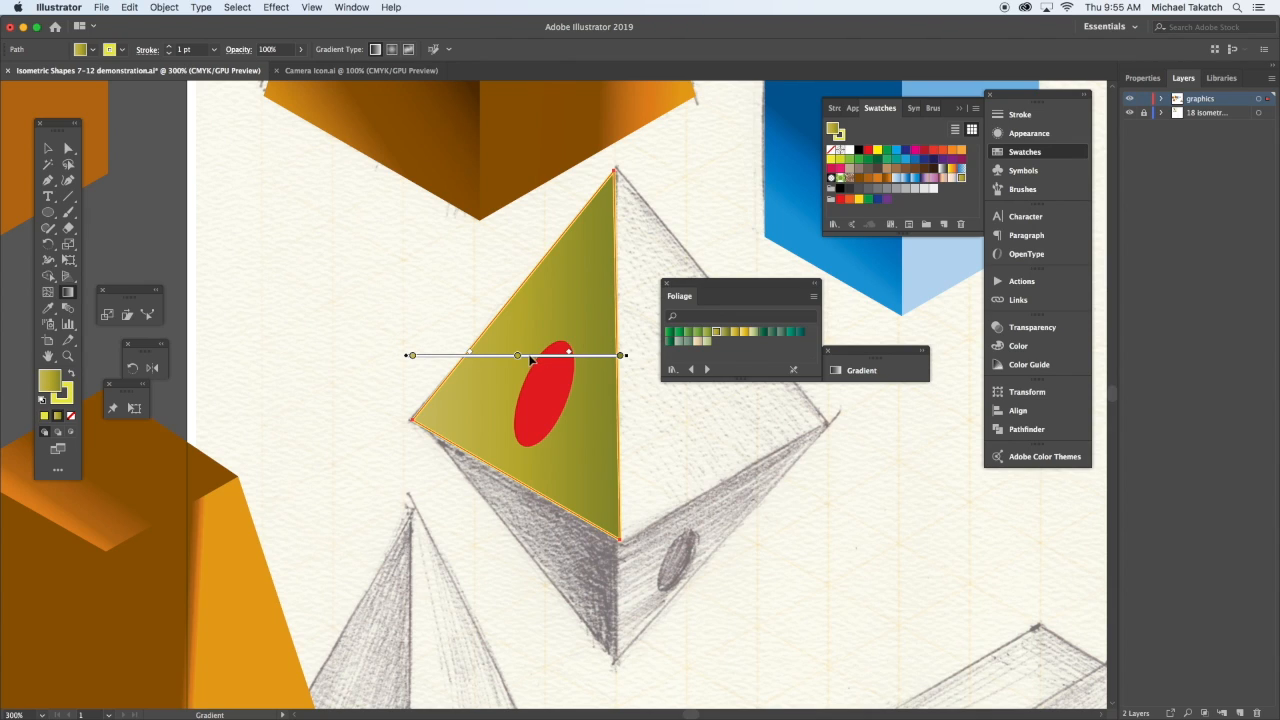
pyautogui.moveTo(516, 363); pyautogui.dragTo(579, 357)
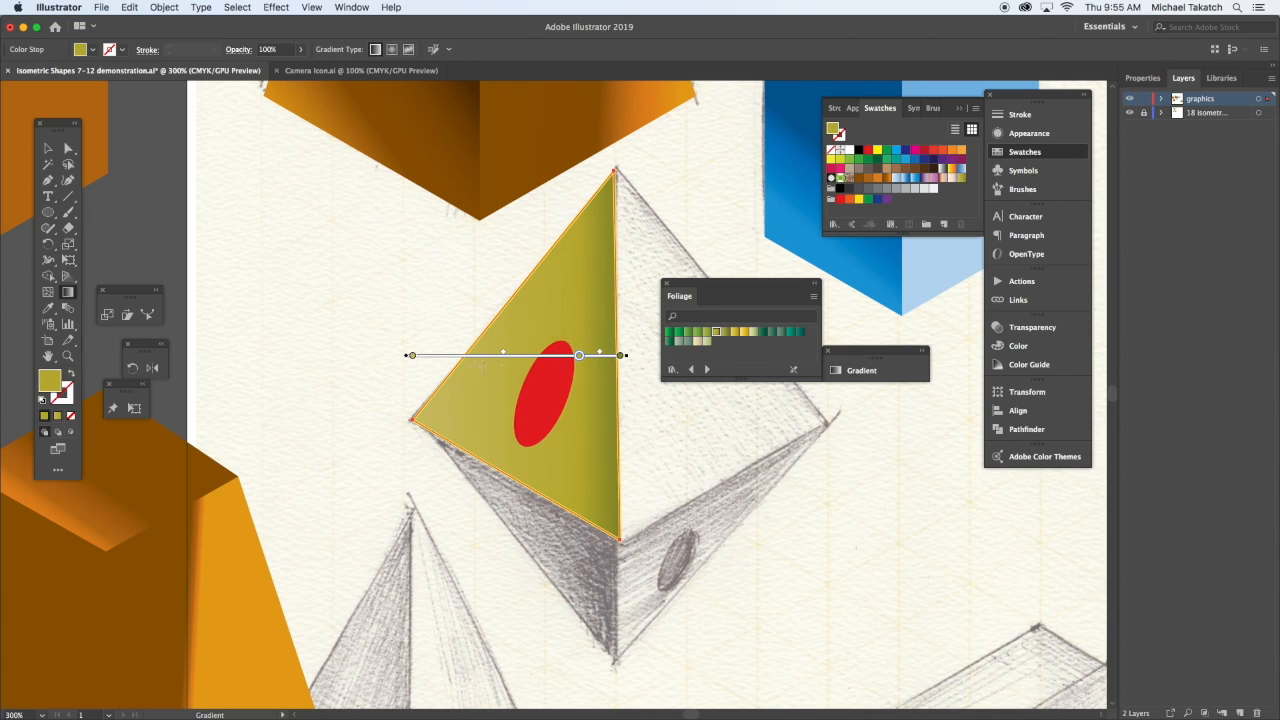
pyautogui.moveTo(412, 360); pyautogui.dragTo(454, 356)
# Remove the stroke from the gradient-filled face, deselect it, and move the Foliage library clear of the upper pyramid.
pyautogui.click(47, 148)
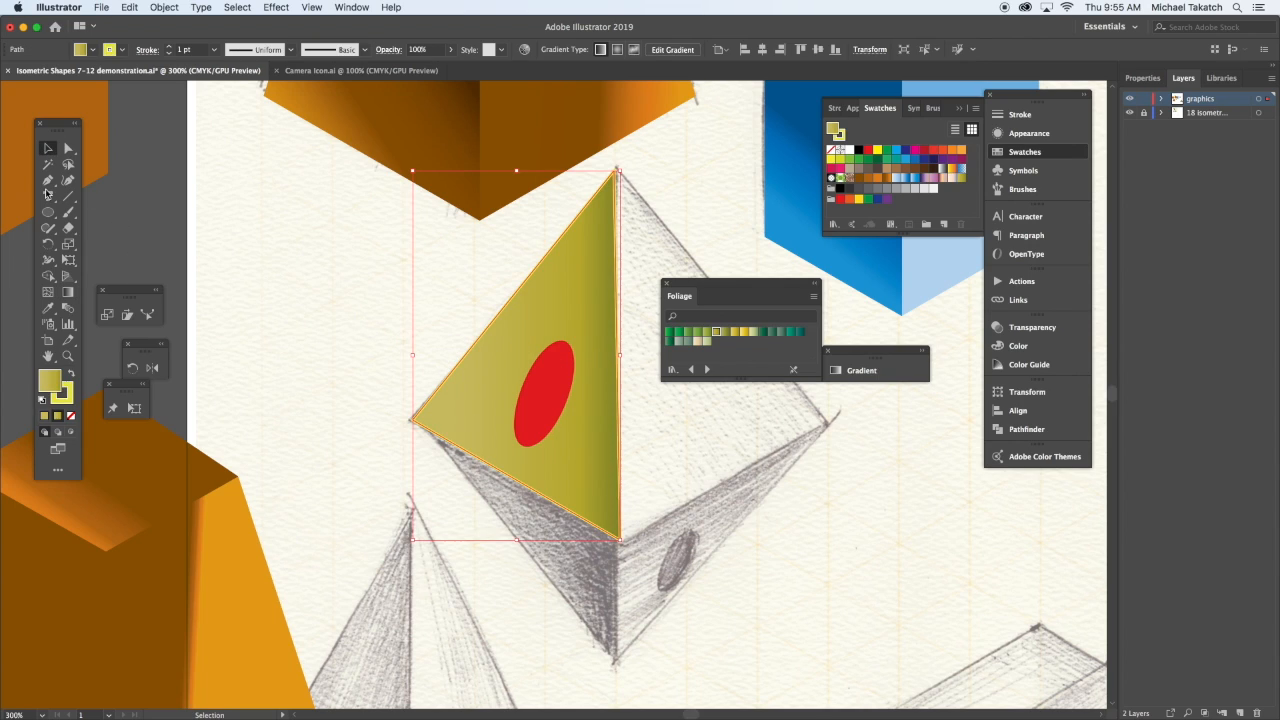
pyautogui.click(69, 414)
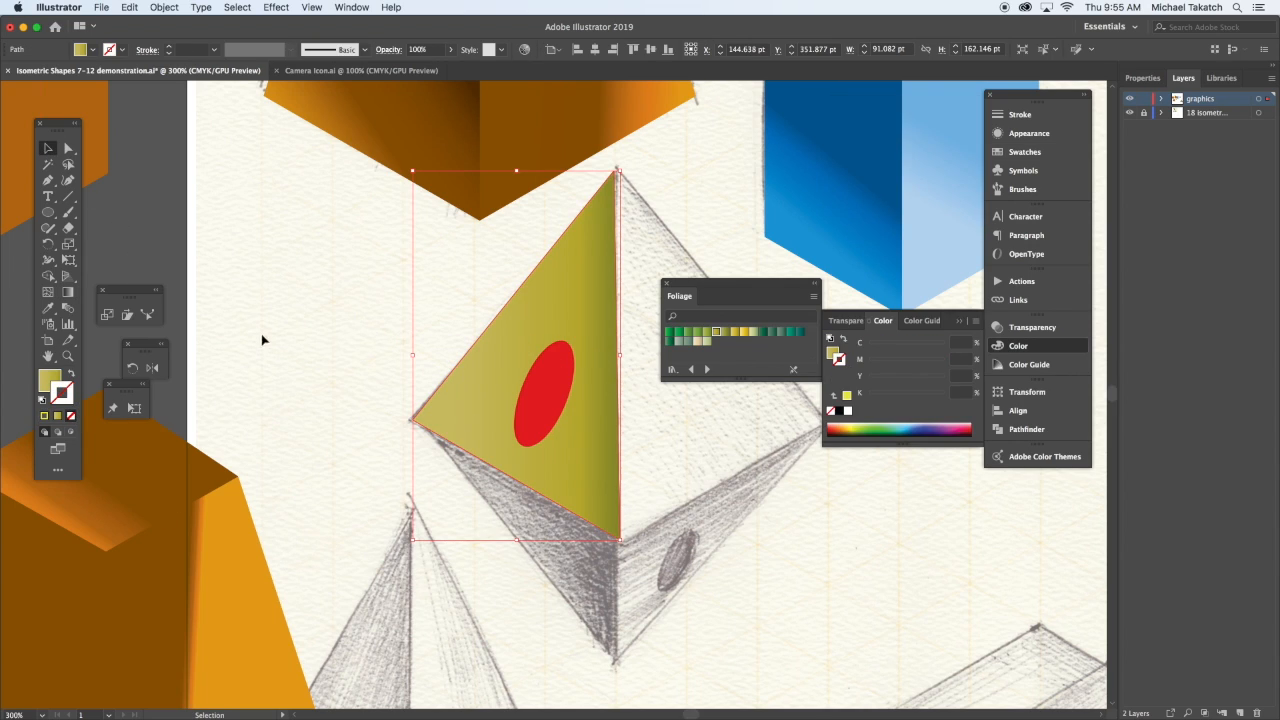
pyautogui.click(238, 253)
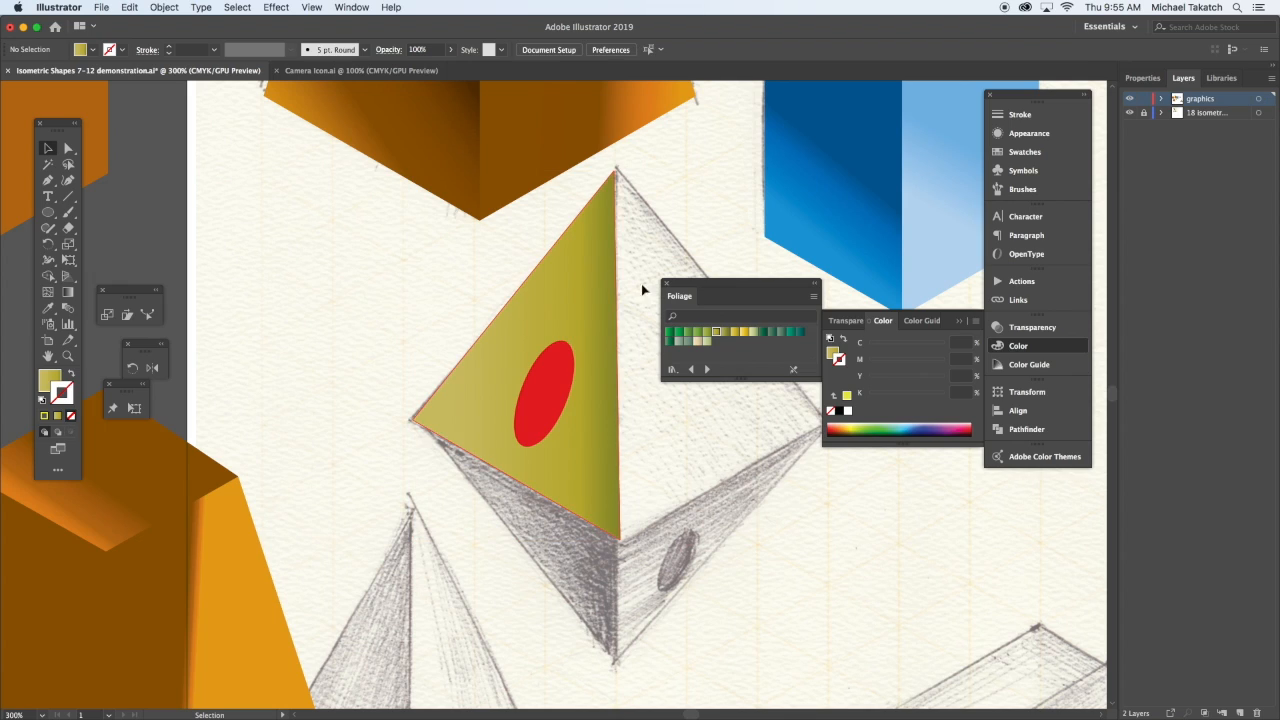
pyautogui.moveTo(709, 291); pyautogui.dragTo(809, 563)
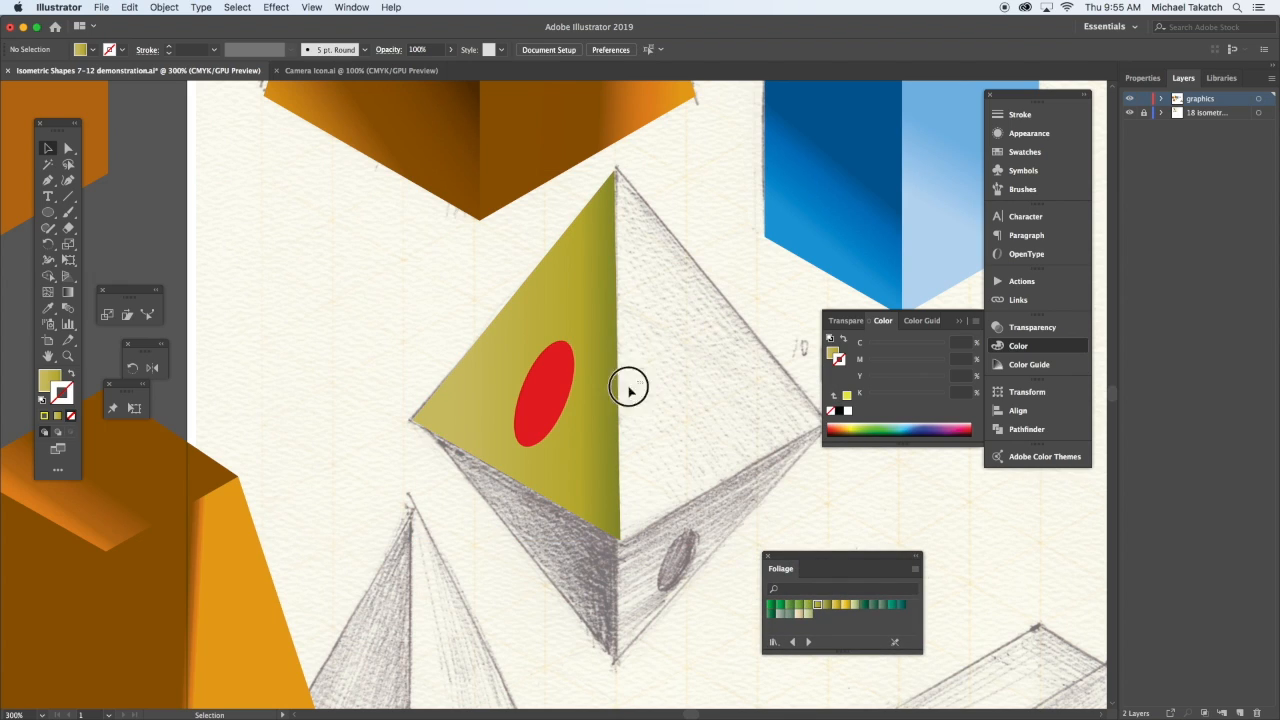
# Reflect a copy of the upper-left face and its red oval across the pyramid's vertical center edge.
pyautogui.click(536, 408)
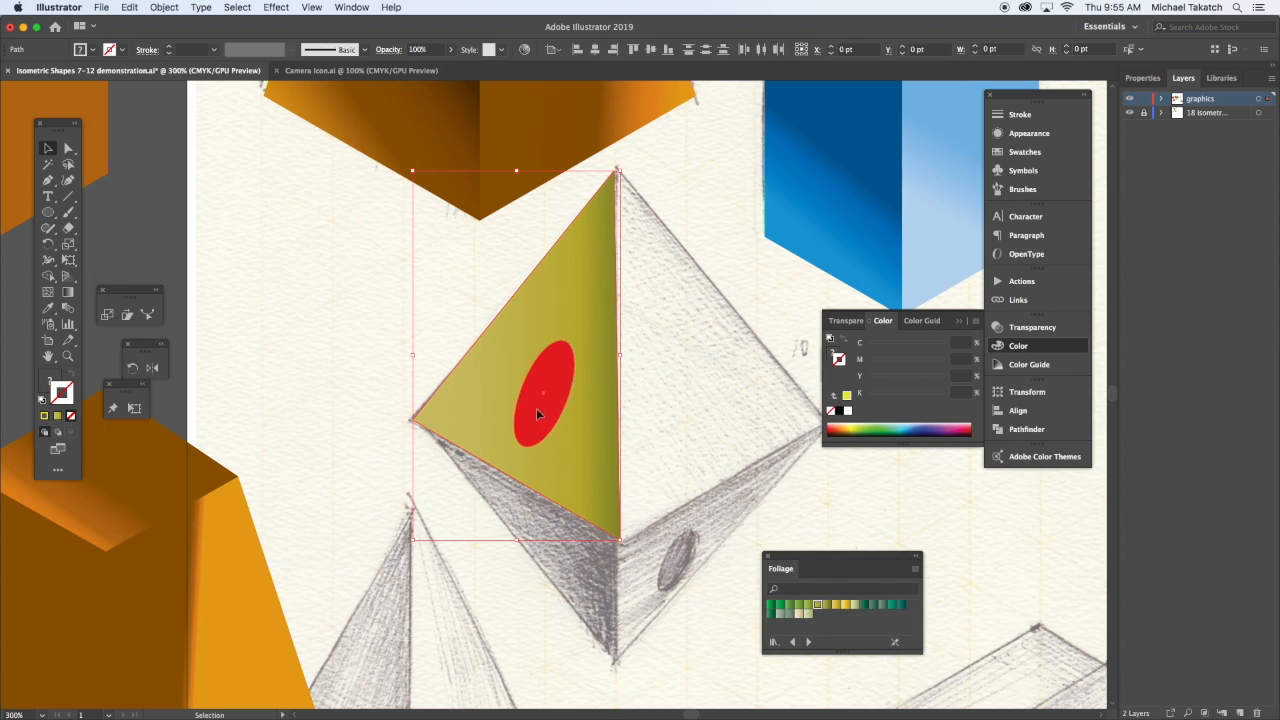
pyautogui.click(48, 243)
pyautogui.moveTo(92, 261); pyautogui.dragTo(94, 262)
pyautogui.click(138, 274)
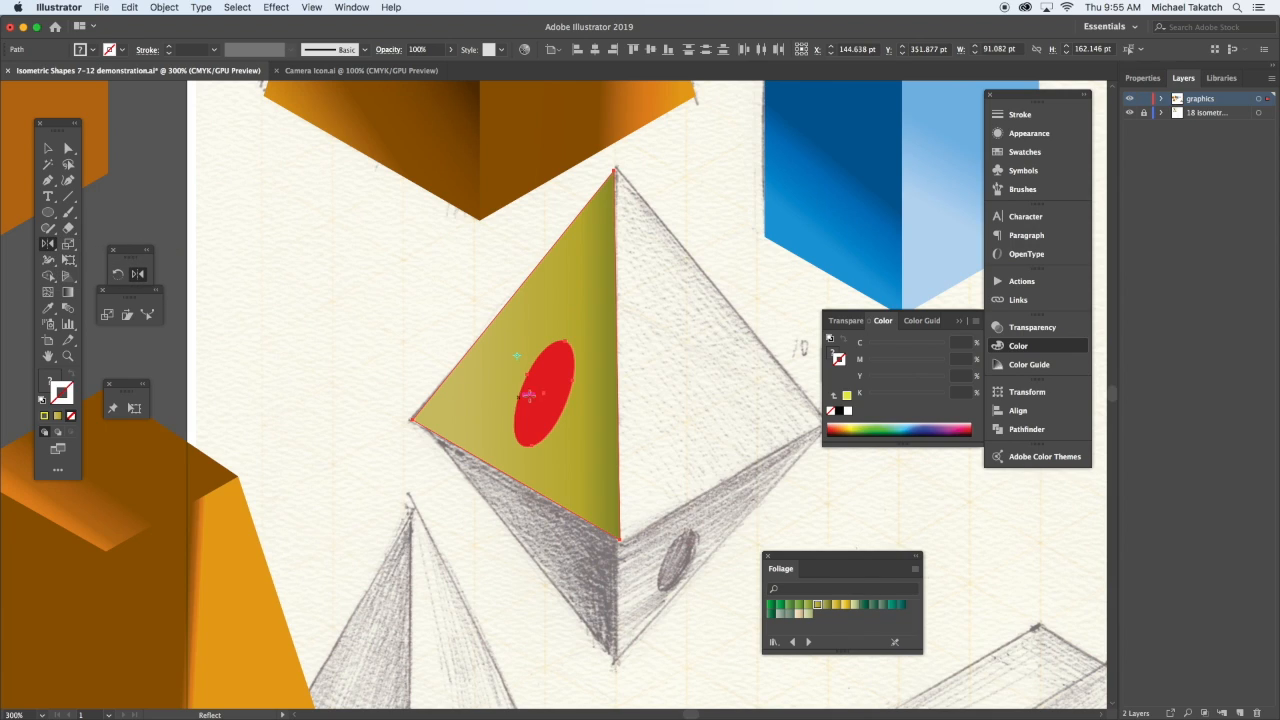
pyautogui.keyDown('alt'); pyautogui.click(617, 372); pyautogui.keyUp('alt')
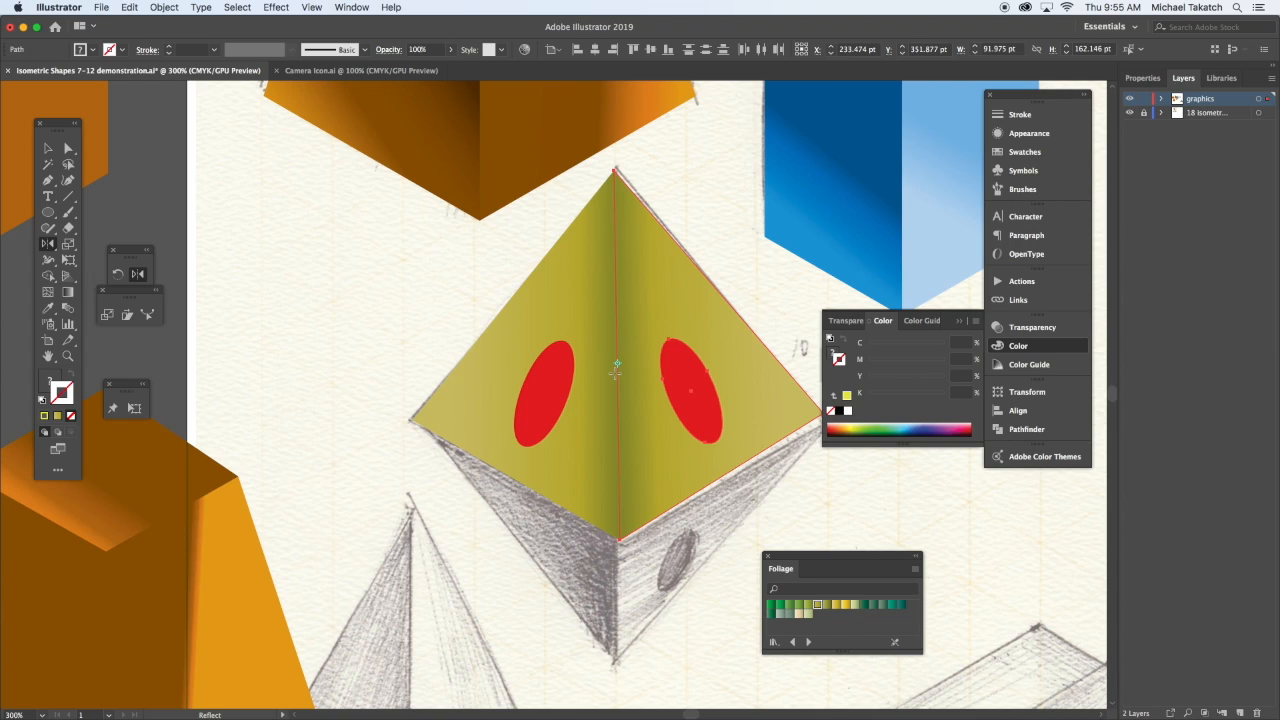
# Lighten the mirrored right face by moving its gradient start left of the center edge and pulling the light stop inward.
pyautogui.press('v')
pyautogui.click(694, 306)
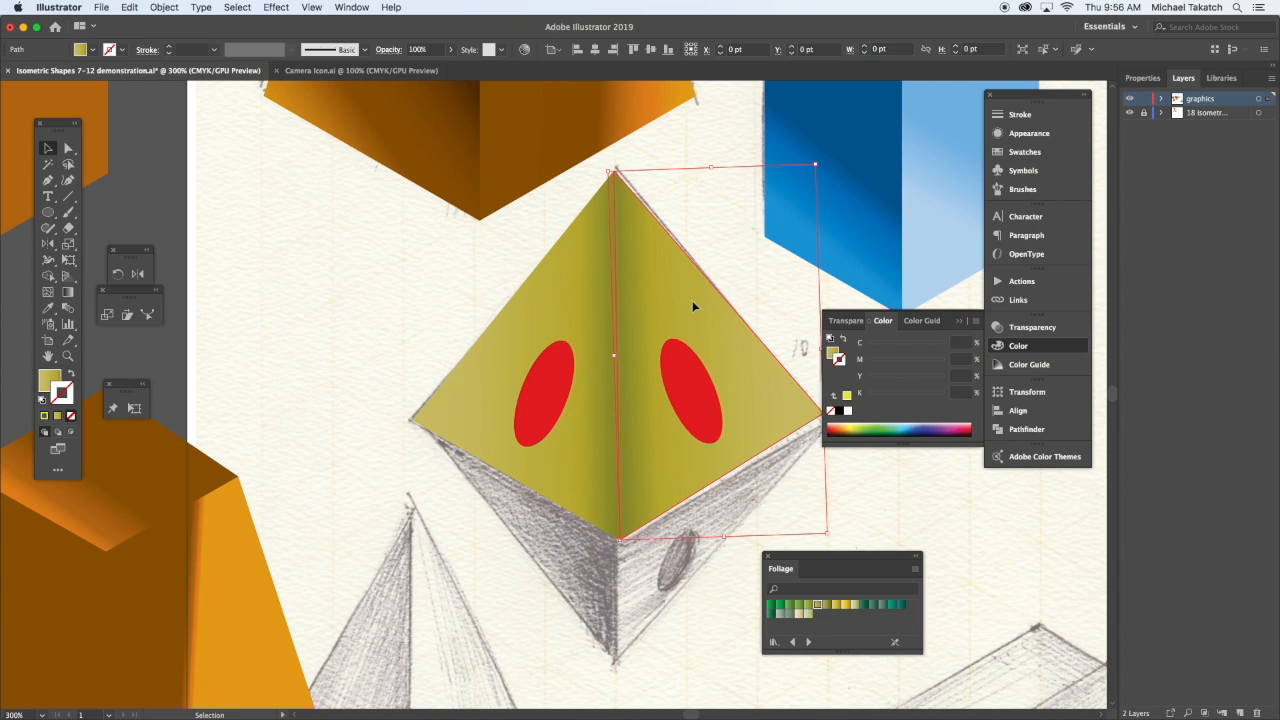
pyautogui.click(68, 291)
pyautogui.click(520, 365)
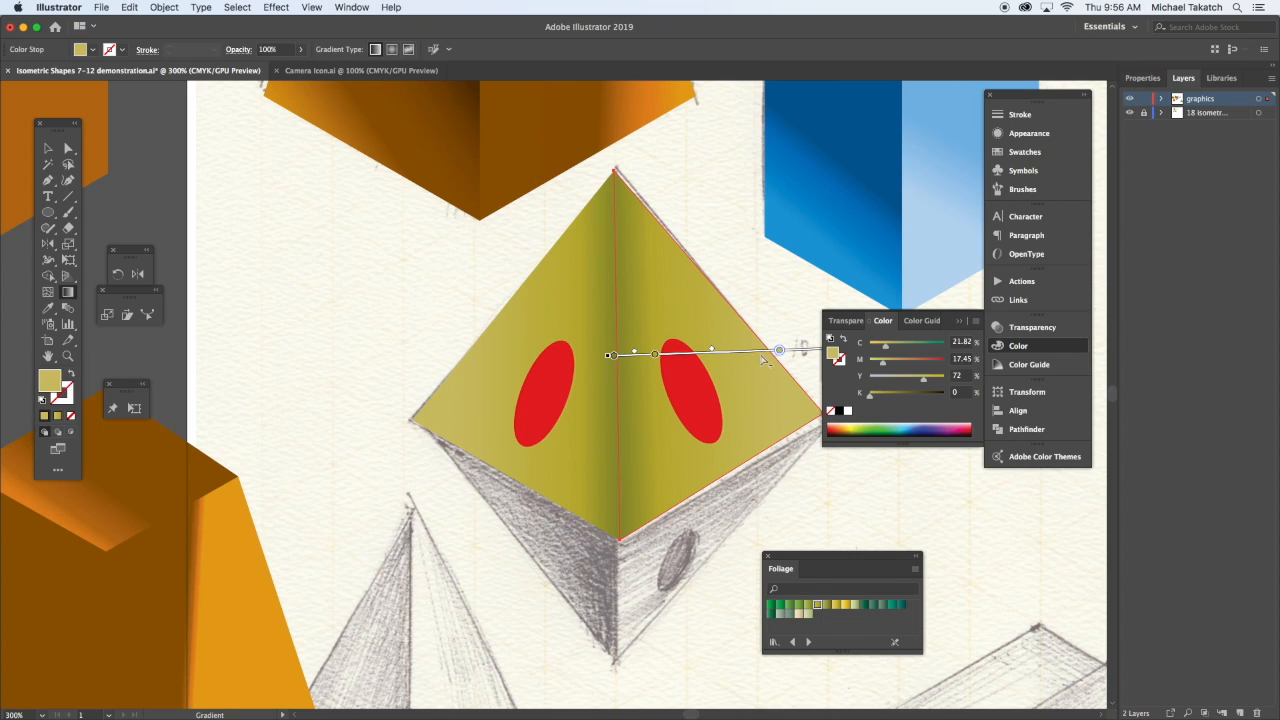
pyautogui.moveTo(614, 357)
pyautogui.mouseDown()
pyautogui.moveTo(653, 354)
pyautogui.moveTo(514, 358)
pyautogui.mouseUp()
pyautogui.moveTo(779, 350); pyautogui.dragTo(718, 352)
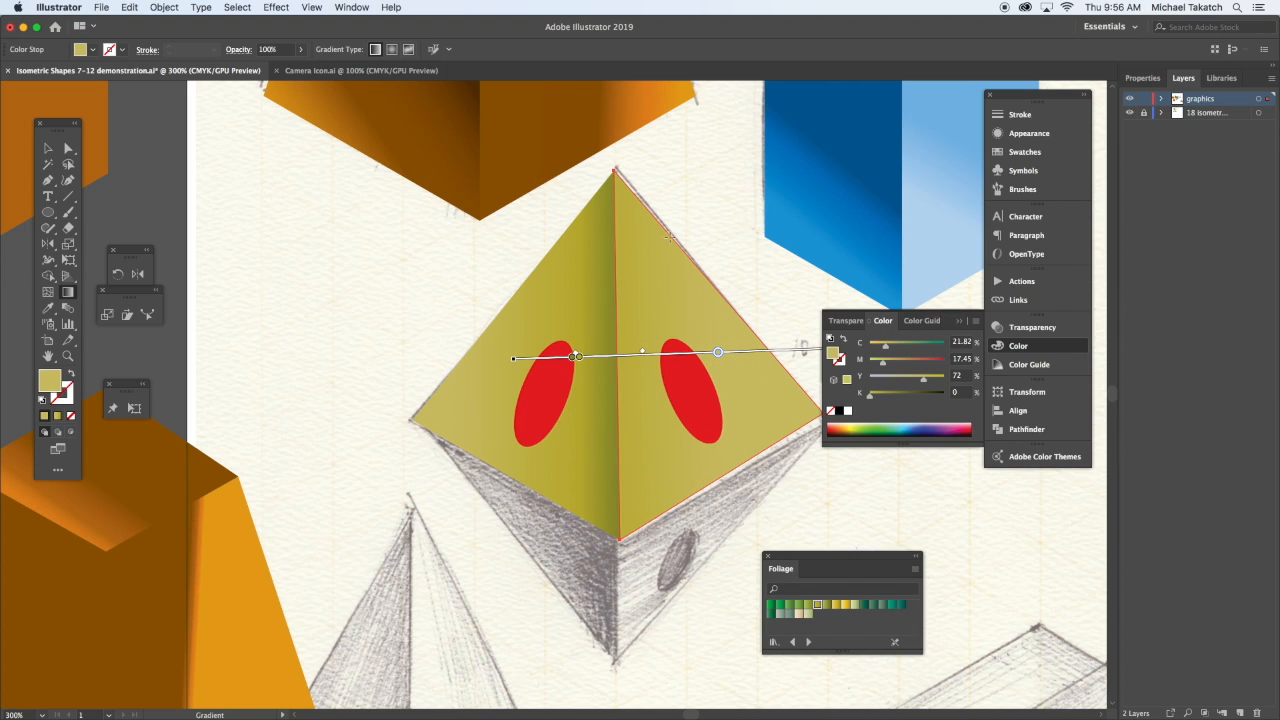
pyautogui.moveTo(692, 268); pyautogui.dragTo(546, 262)
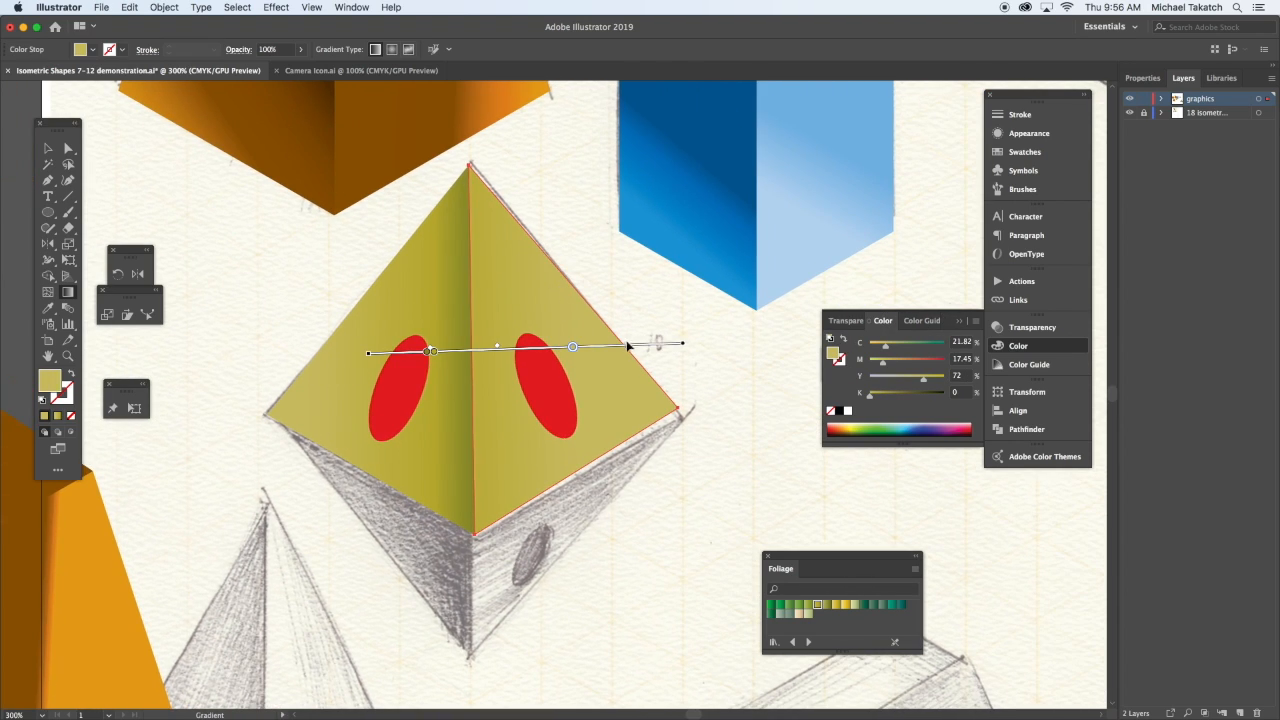
pyautogui.moveTo(576, 348); pyautogui.dragTo(548, 347)
# Add a gradient stop near the right face's outer edge and color it bright yellow, C 12.16, M 0.78, Y 100, K 0.
pyautogui.click(605, 349)
pyautogui.doubleClick(605, 349)
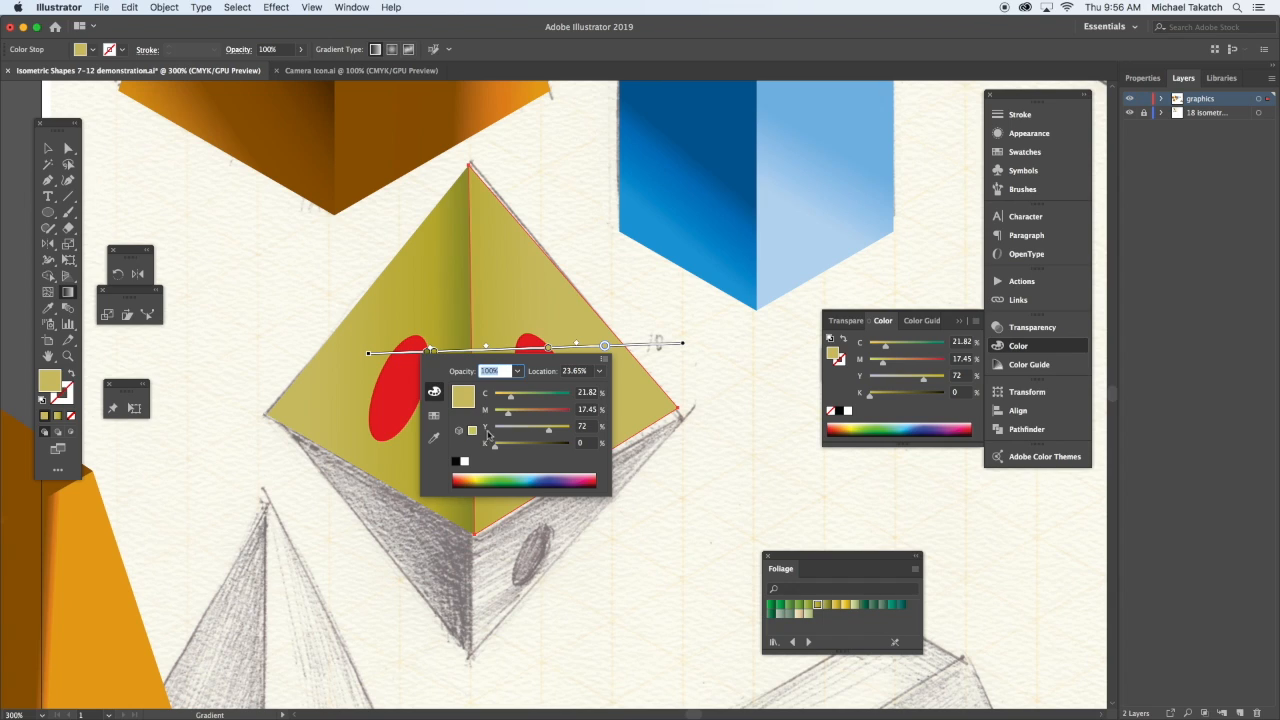
pyautogui.click(478, 476)
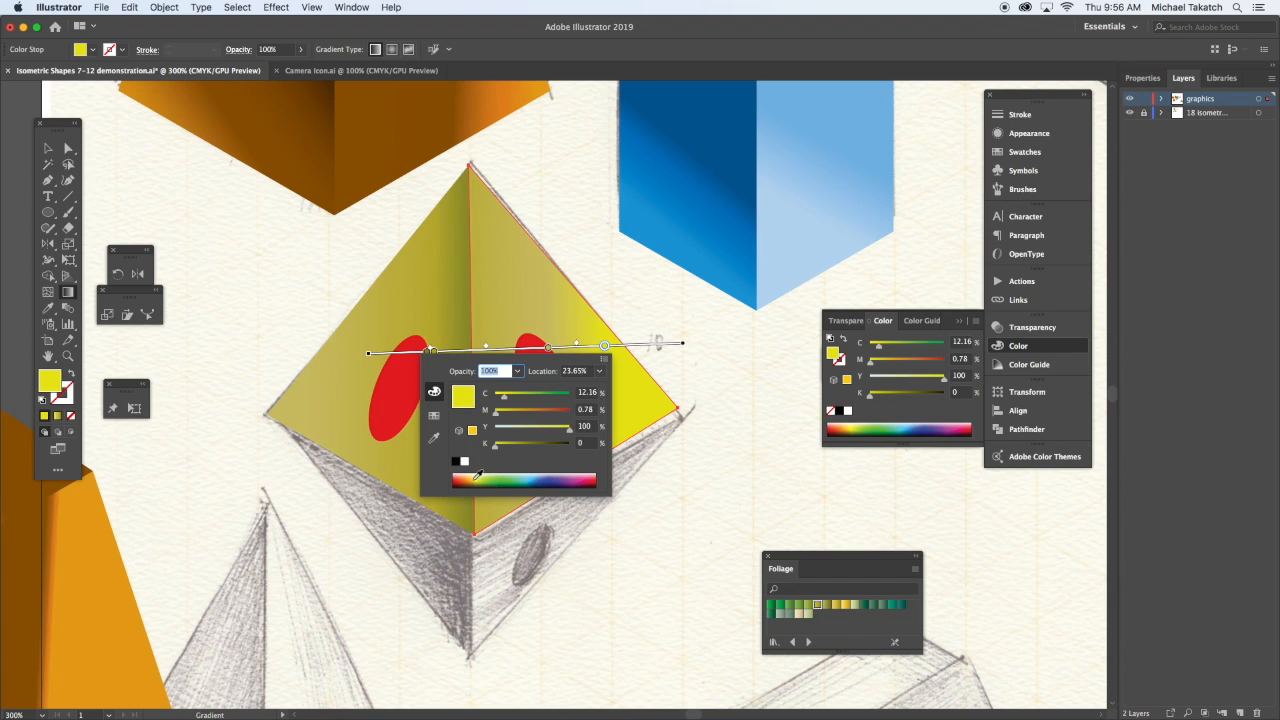
# Recolor the right face's outer gradient stop orange-yellow, C 0, M 20.78, Y 85.49, K 0, and deselect the face.
pyautogui.click(473, 476)
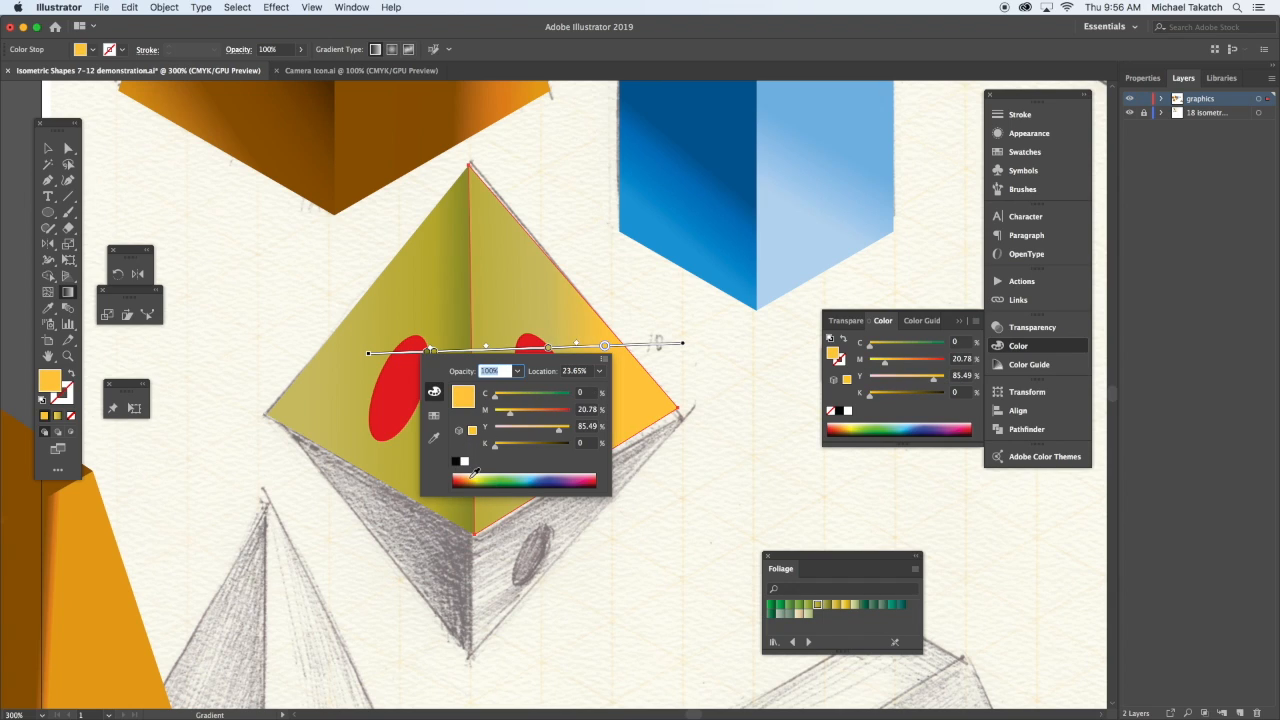
pyautogui.click(561, 223)
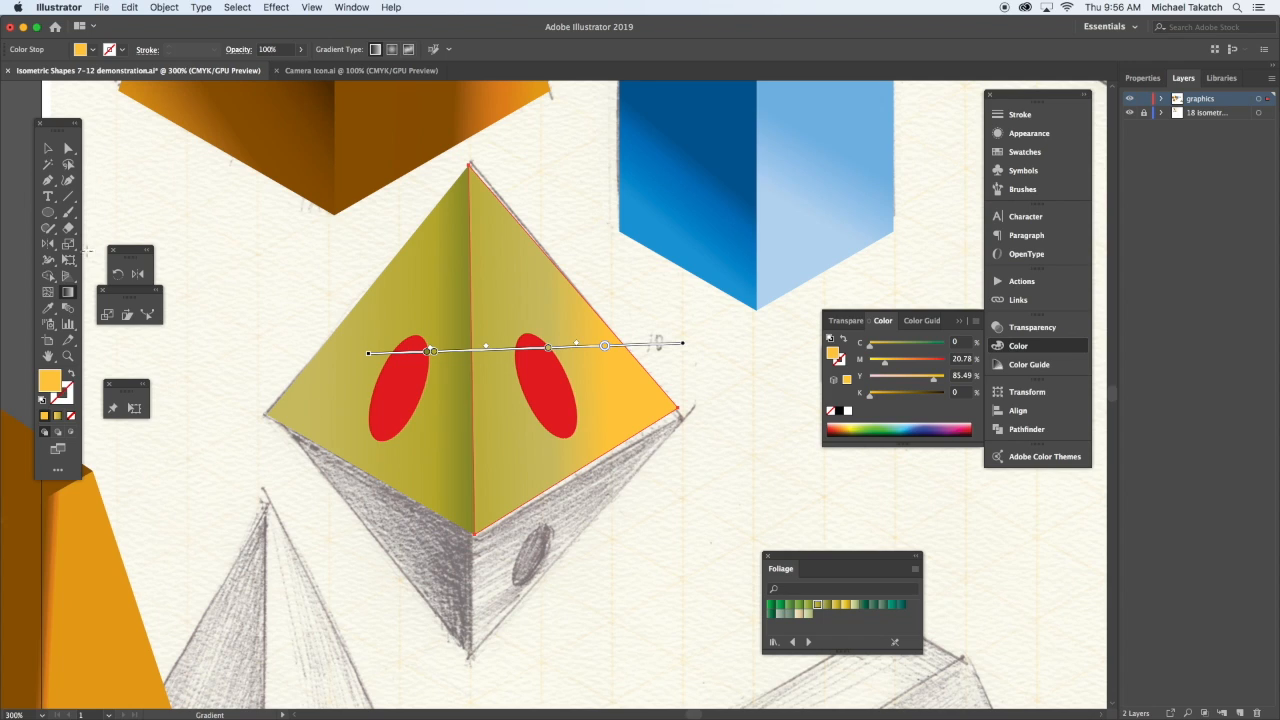
pyautogui.click(47, 148)
pyautogui.click(215, 245)
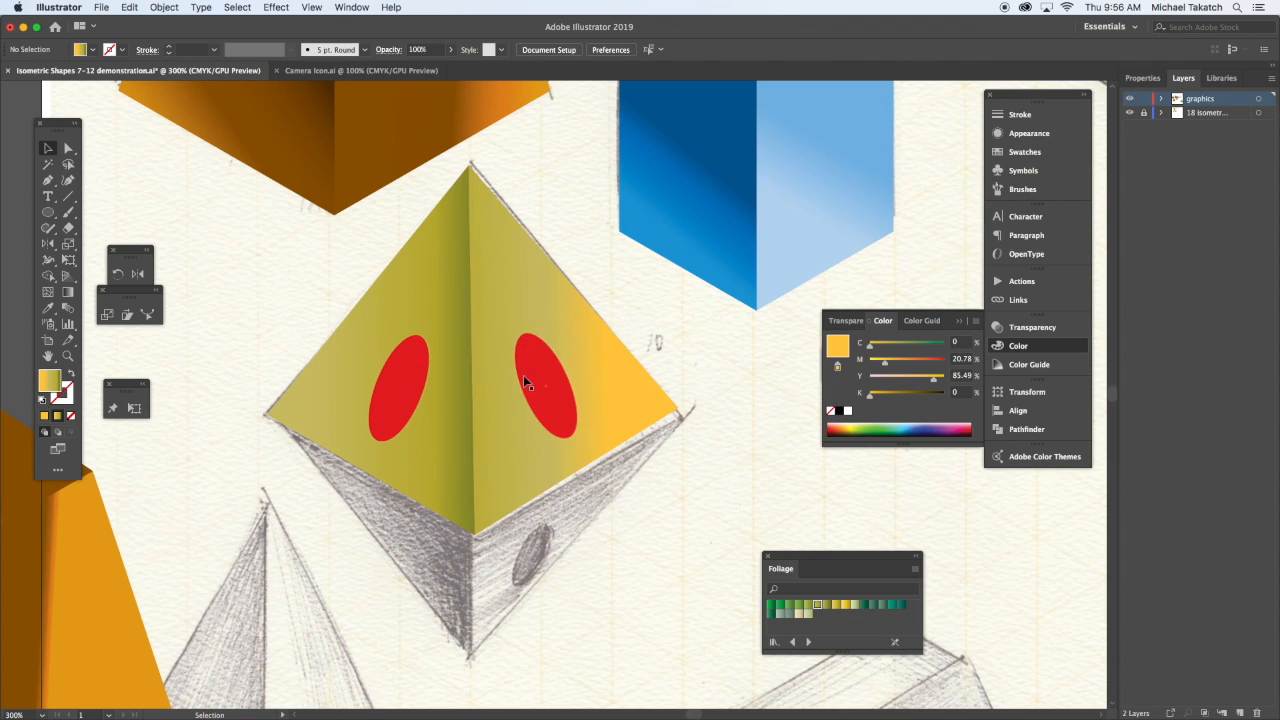
# Fill the oval on the upper-left face with dark red #A0151F and deselect it.
pyautogui.click(419, 365)
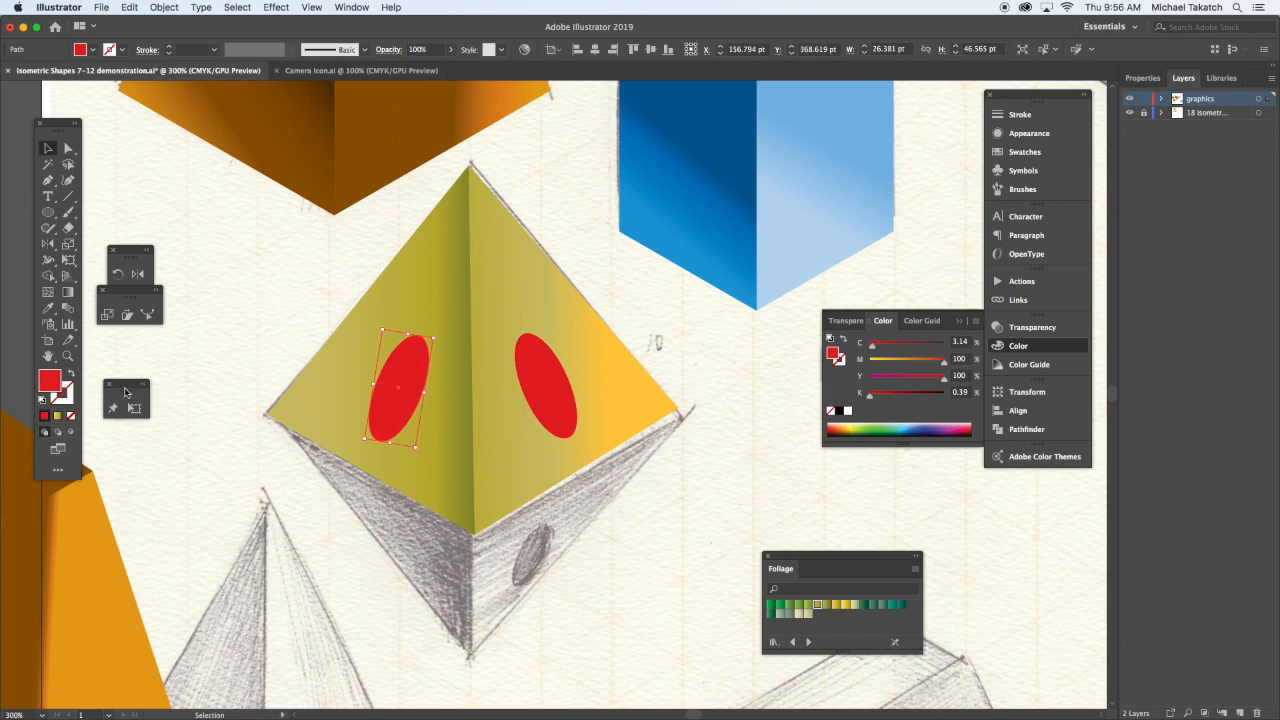
pyautogui.doubleClick(49, 380)
pyautogui.click(678, 222)
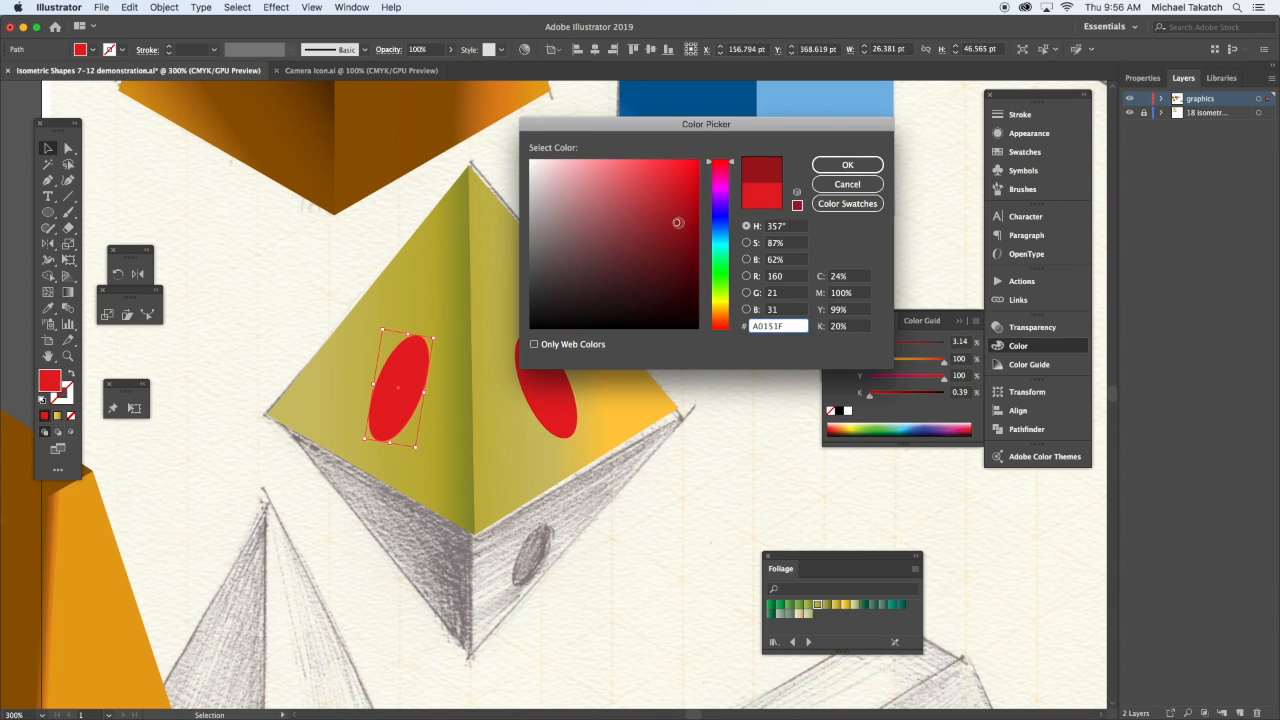
pyautogui.click(842, 165)
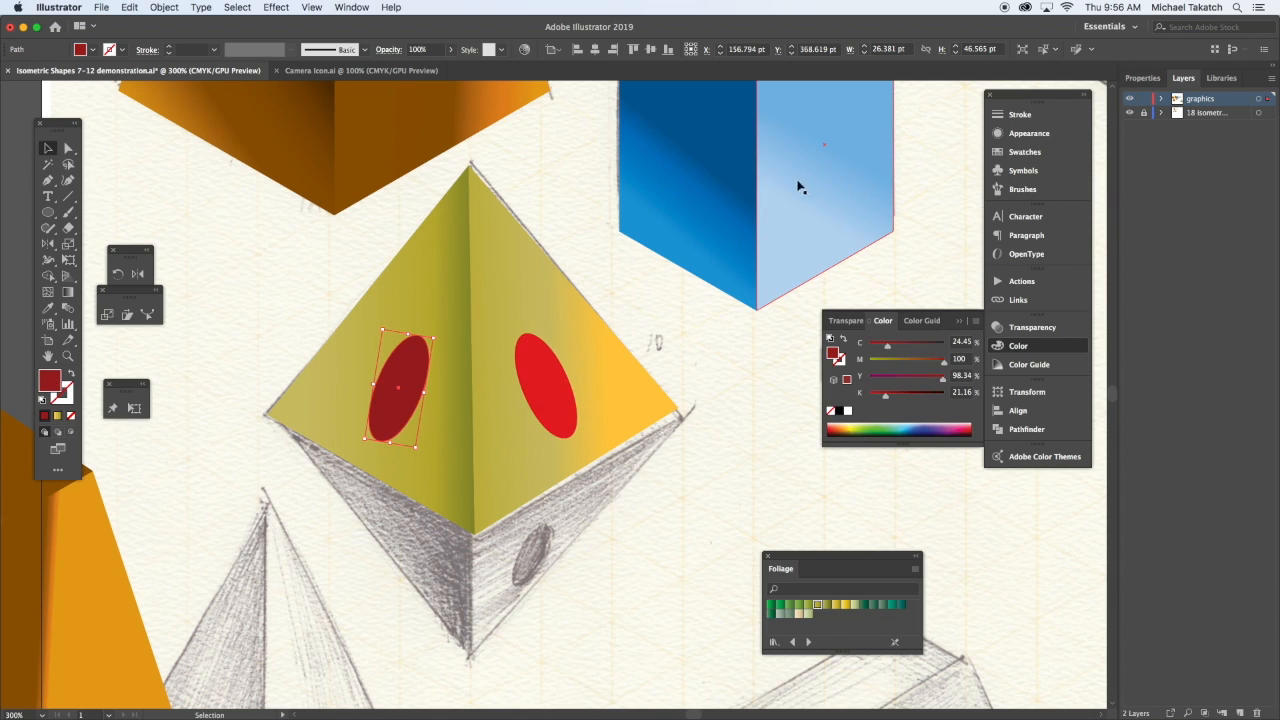
pyautogui.click(310, 273)
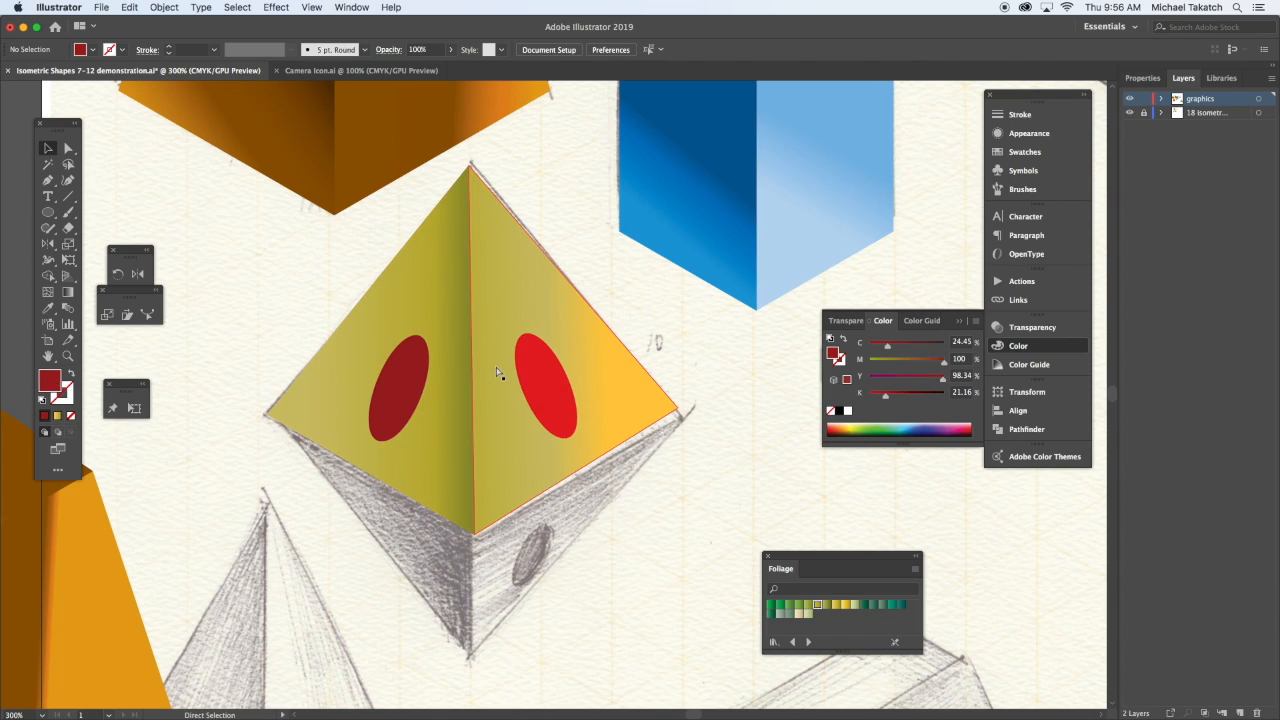
# Trace the lower-left triangular face with the Pen tool and set its fill's magenta to 46% for a brown shade.
pyautogui.press('super+minus')
pyautogui.click(50, 181)
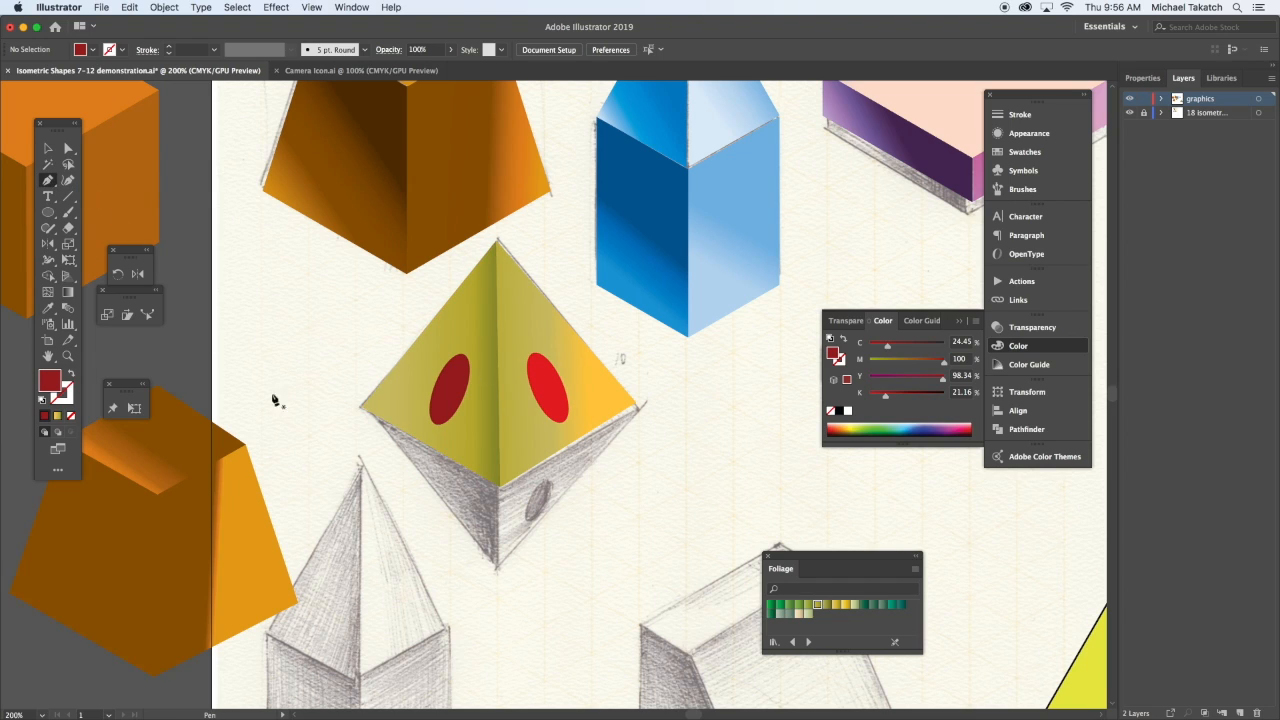
pyautogui.click(499, 488)
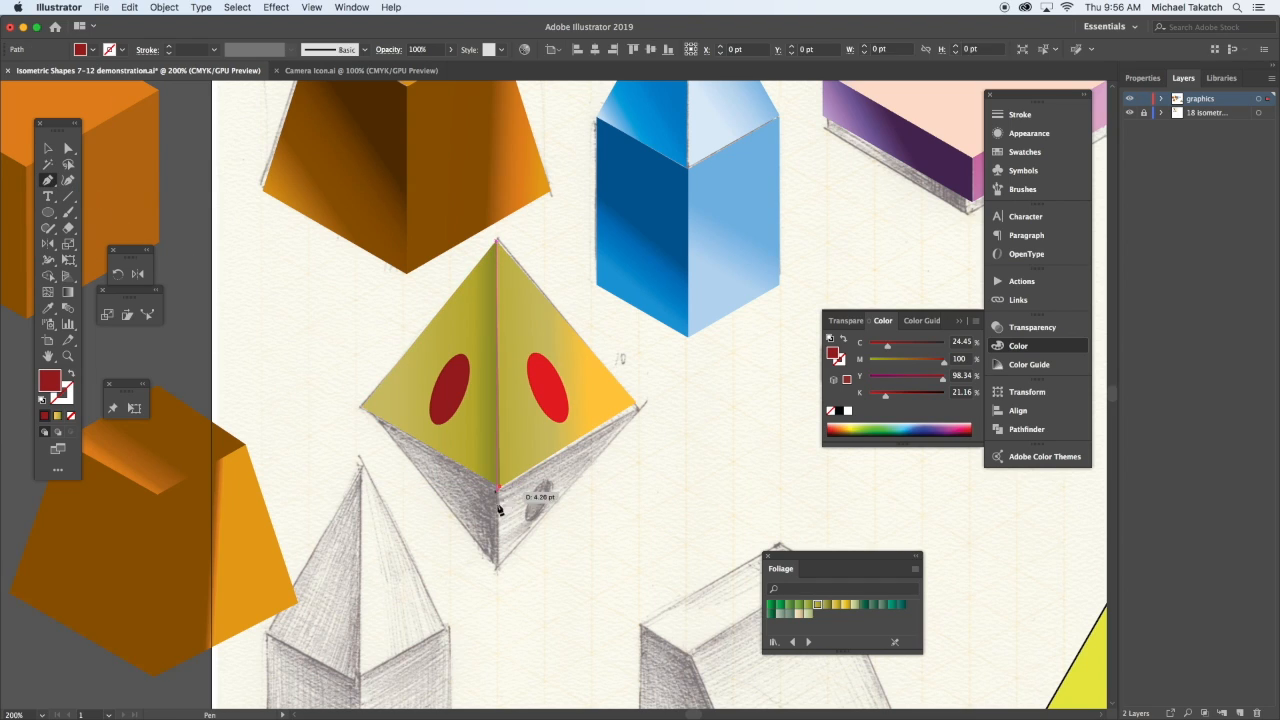
pyautogui.click(496, 566)
pyautogui.click(362, 408)
pyautogui.click(499, 489)
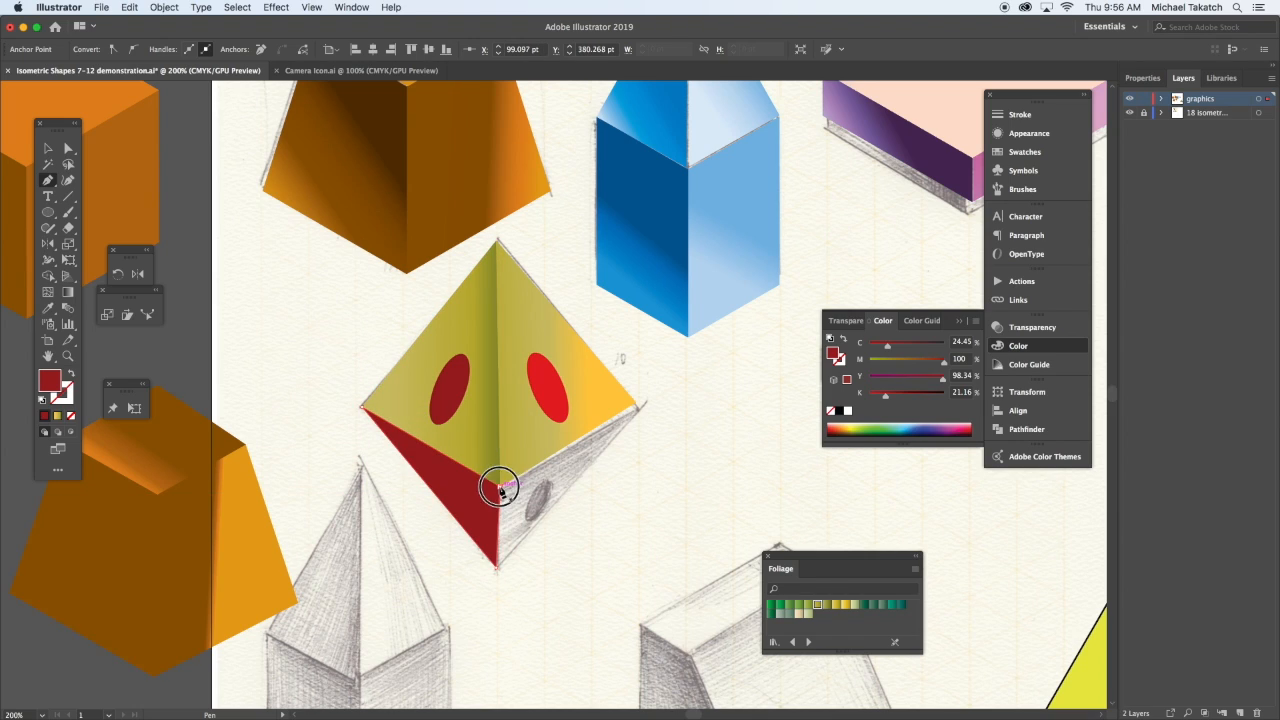
pyautogui.click(890, 362)
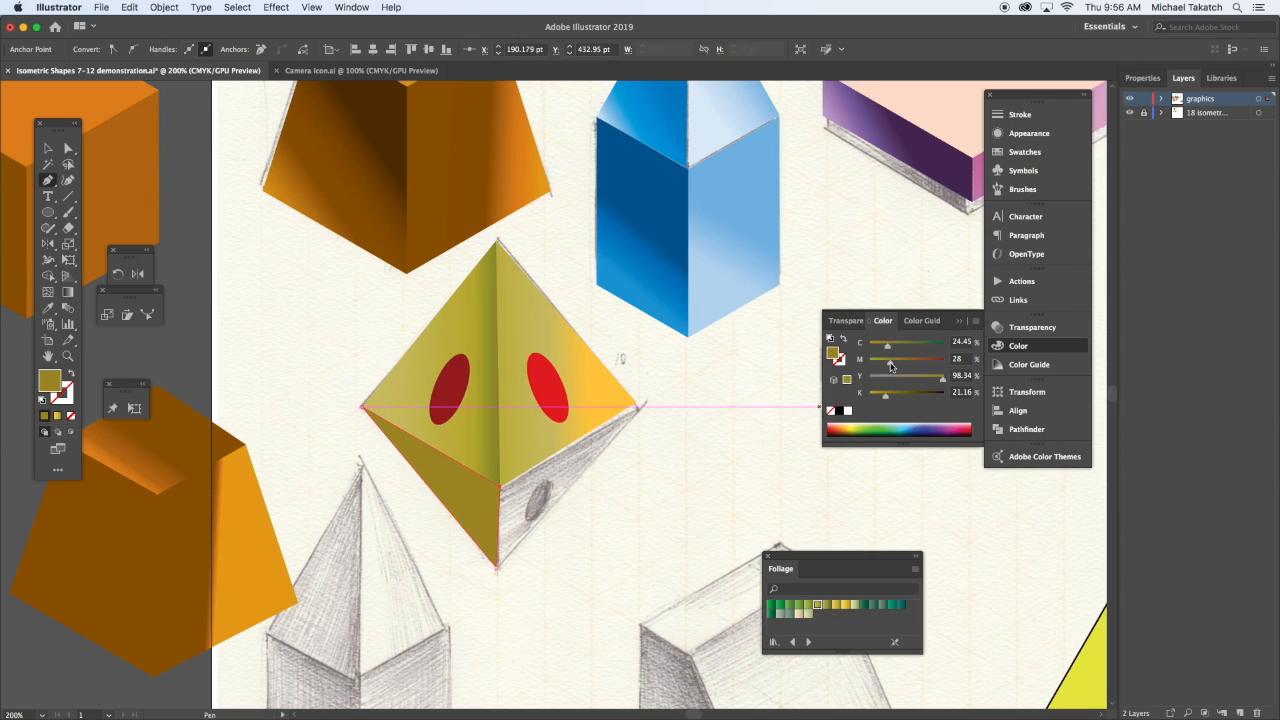
pyautogui.moveTo(903, 366); pyautogui.dragTo(904, 362)
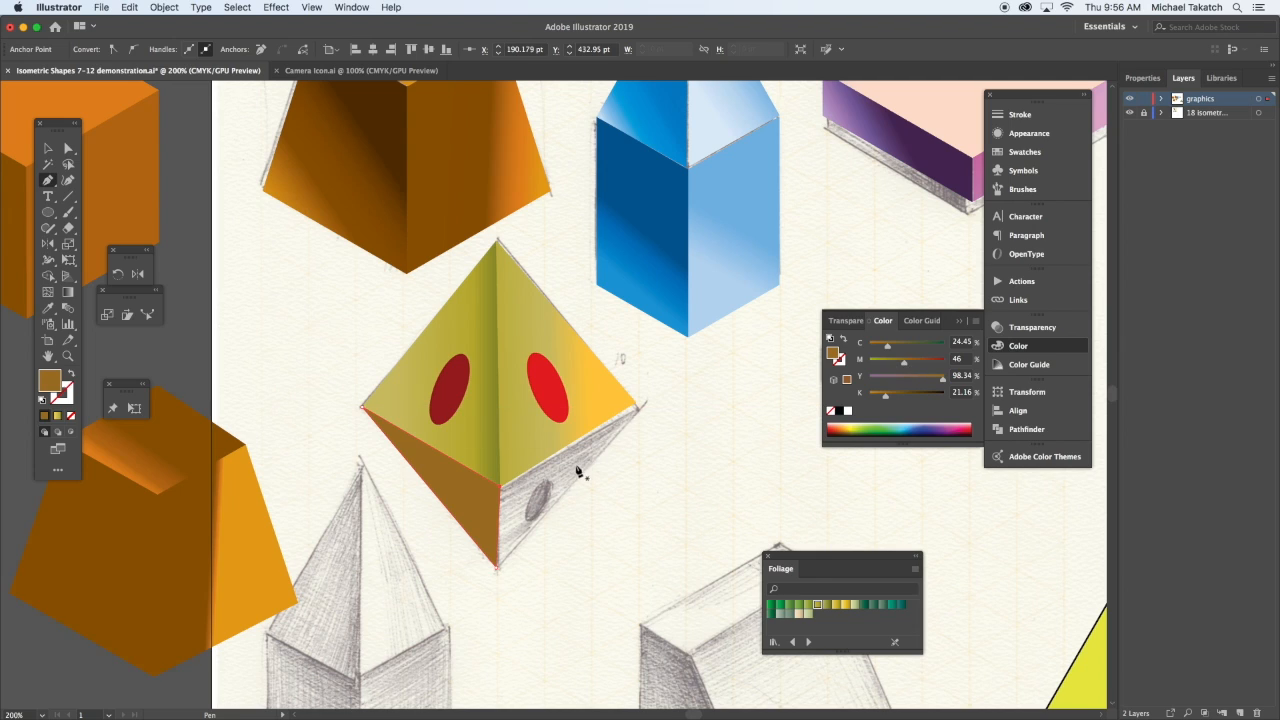
# Trace the lower-right triangular face as a closed path along the sketched edges.
pyautogui.click(637, 405)
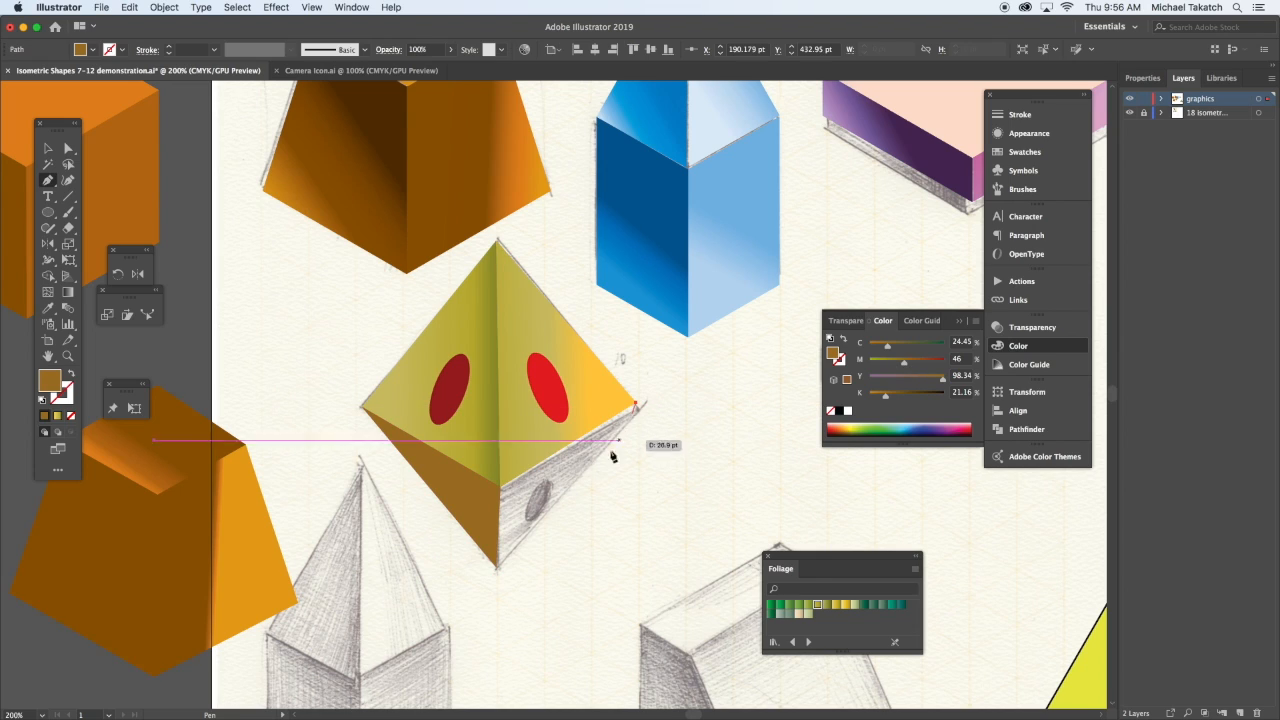
pyautogui.click(498, 567)
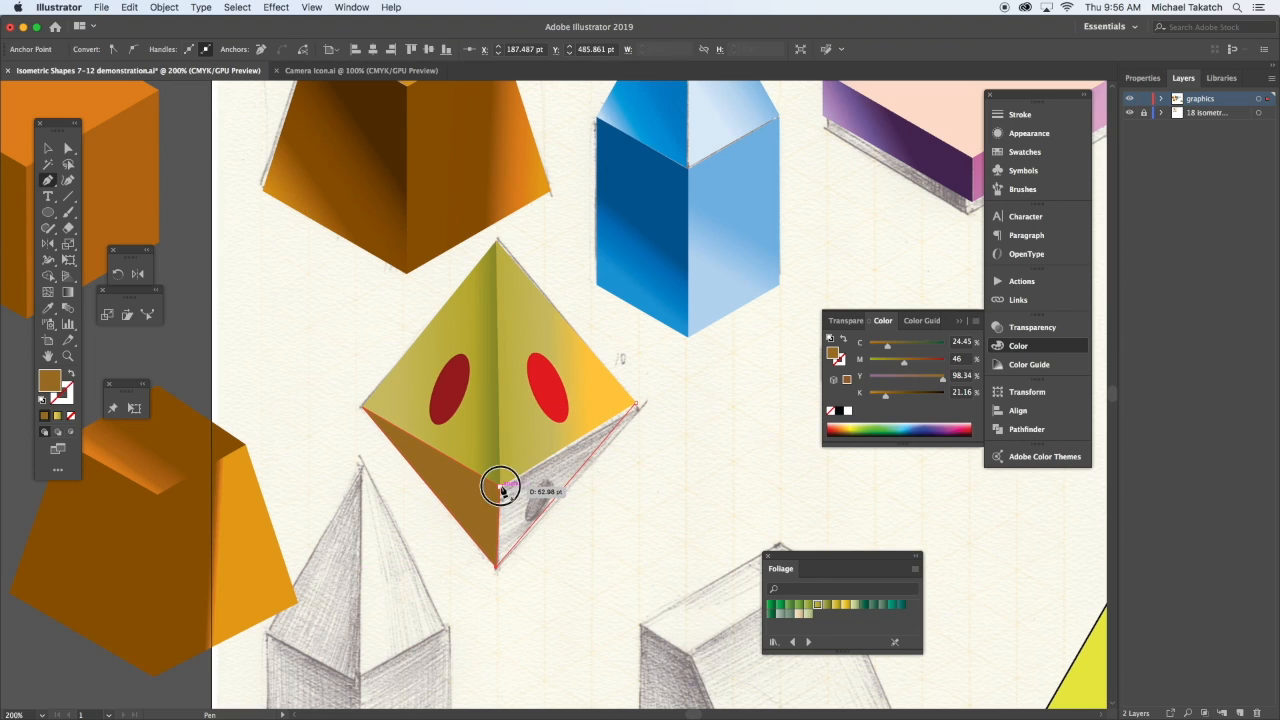
pyautogui.click(501, 487)
pyautogui.click(637, 405)
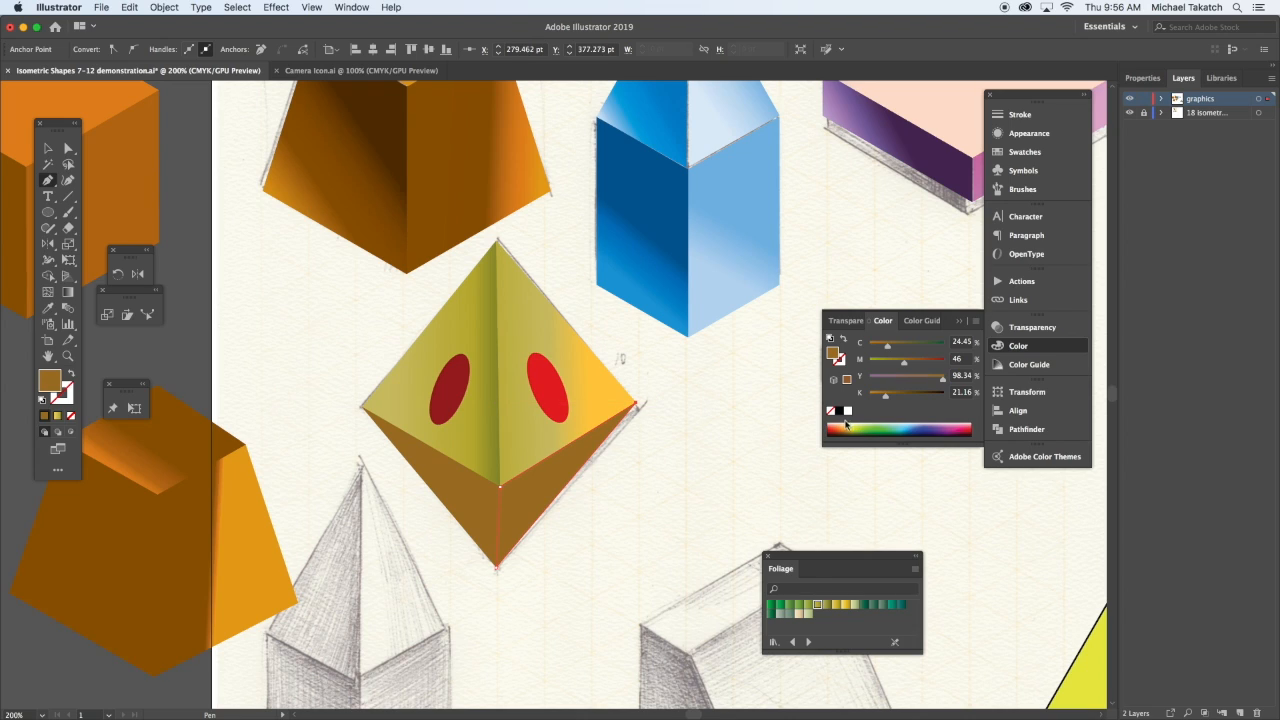
# Fill the lower-right face with light orange #E0A951 and deselect it.
pyautogui.doubleClick(52, 383)
pyautogui.click(637, 179)
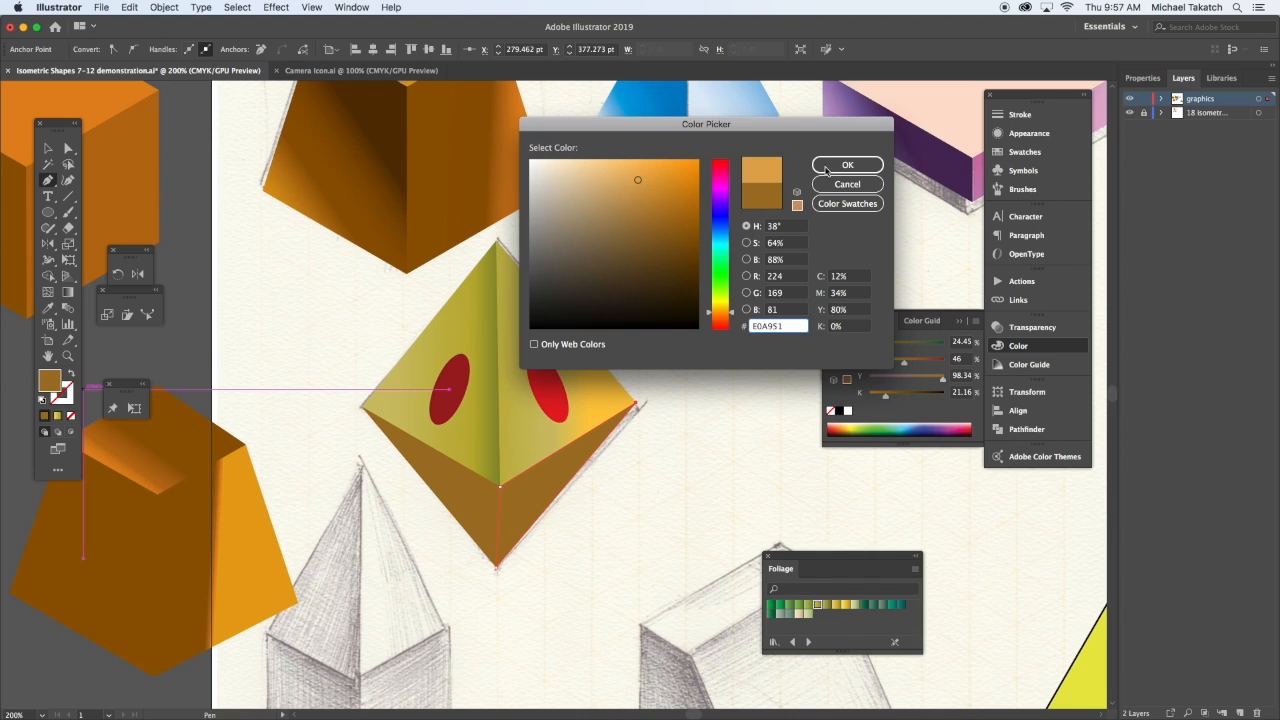
pyautogui.click(827, 168)
pyautogui.click(46, 147)
pyautogui.click(272, 282)
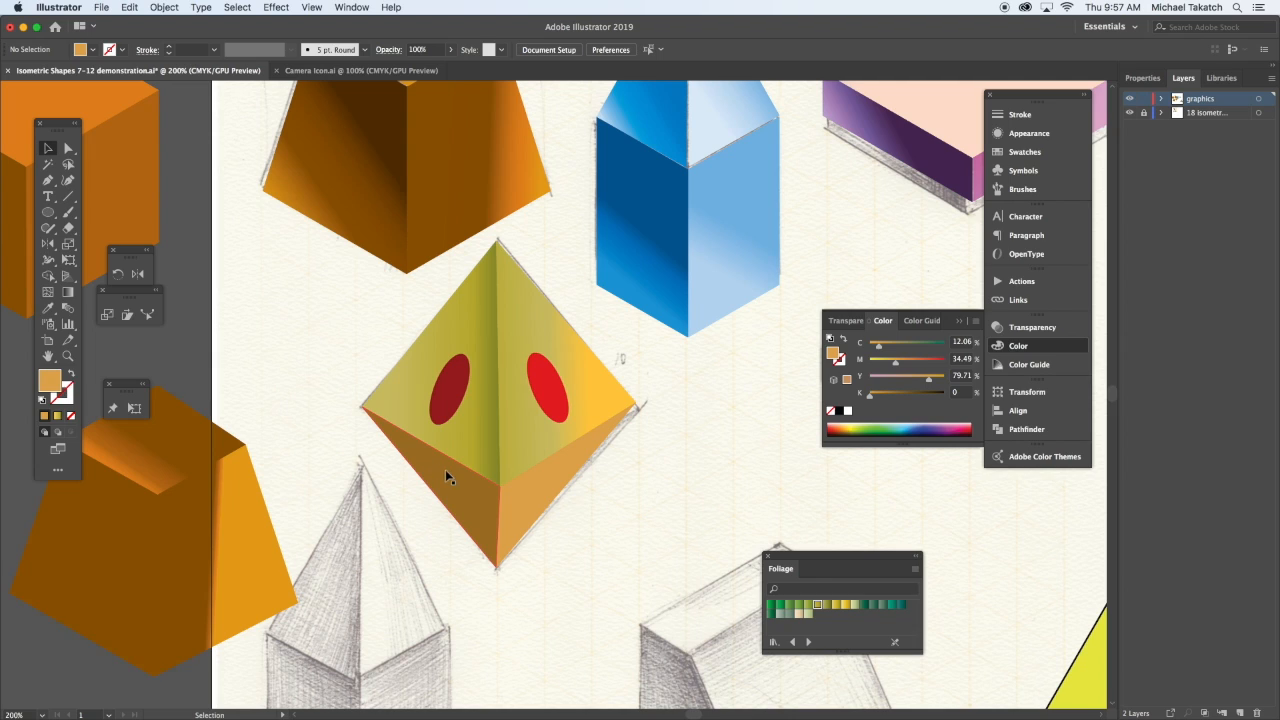
pyautogui.moveTo(446, 478)
pyautogui.mouseDown()
pyautogui.moveTo(429, 517)
pyautogui.moveTo(446, 522)
pyautogui.mouseUp()
pyautogui.moveTo(551, 491); pyautogui.dragTo(590, 524)
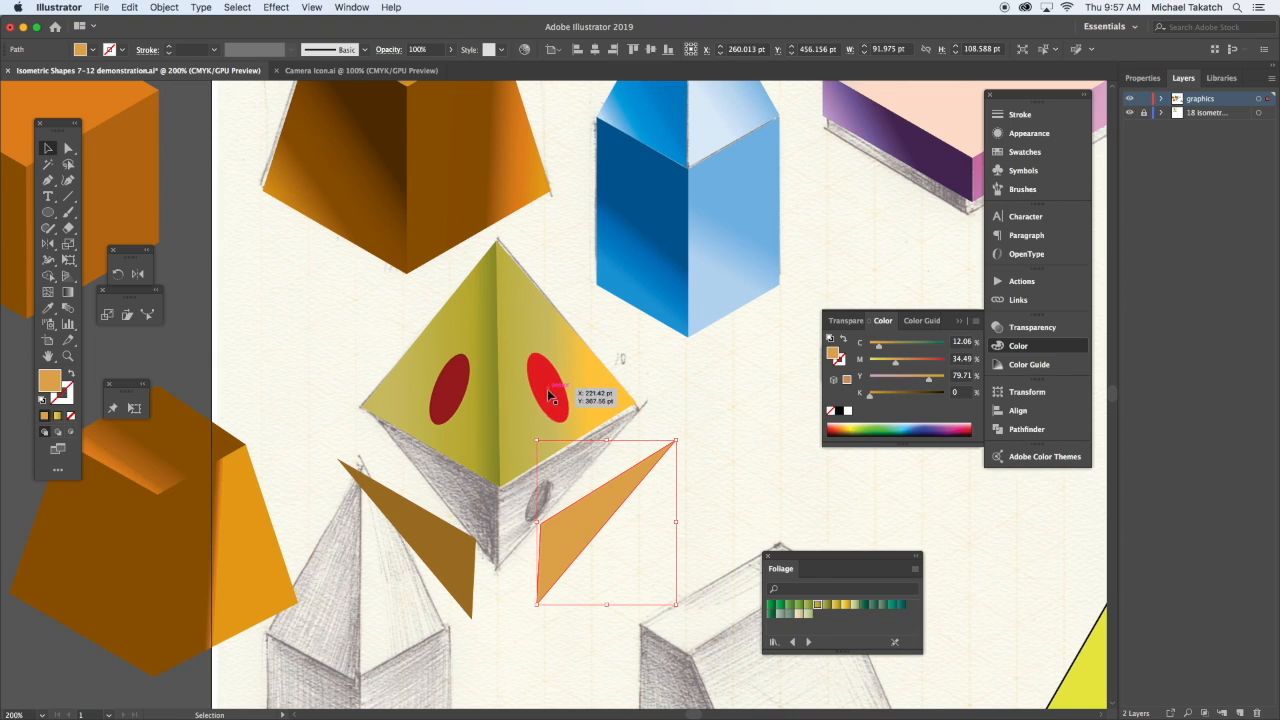
pyautogui.press('super+z')
pyautogui.press('super+z')
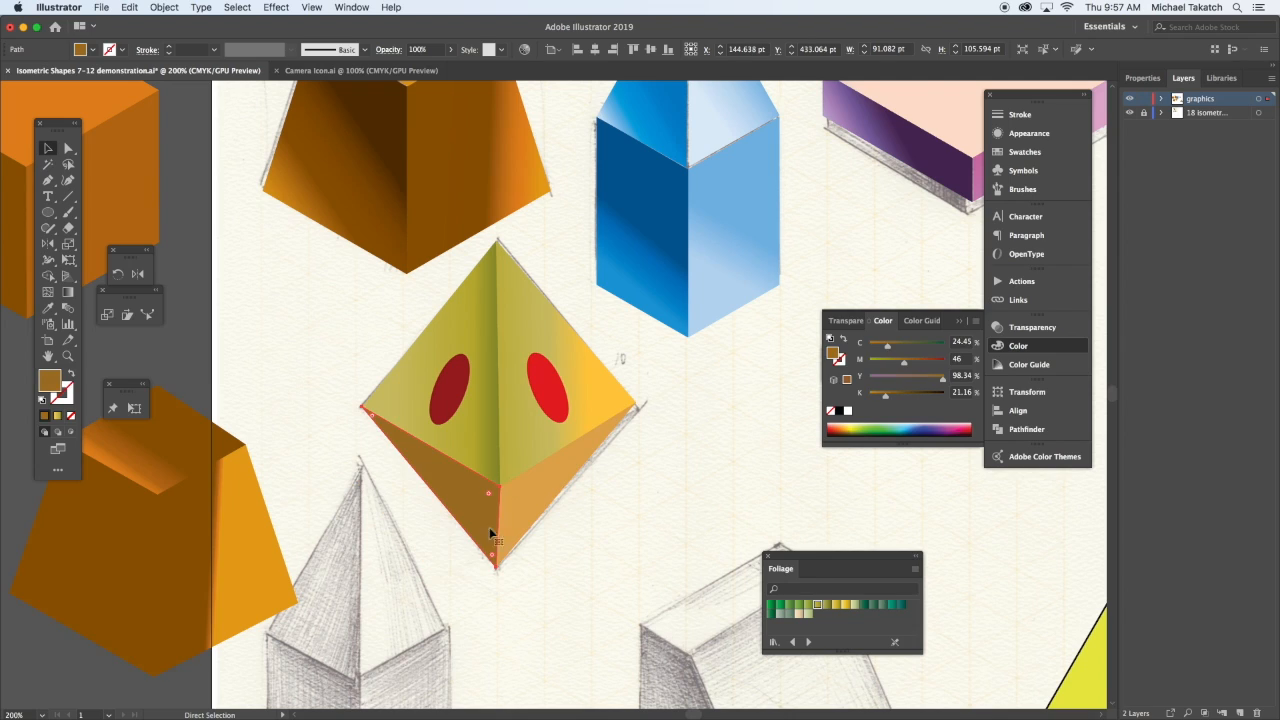
# Reflect the bright red oval about the horizontal axis through the edge between the upper-right and lower-right faces.
pyautogui.click(545, 390)
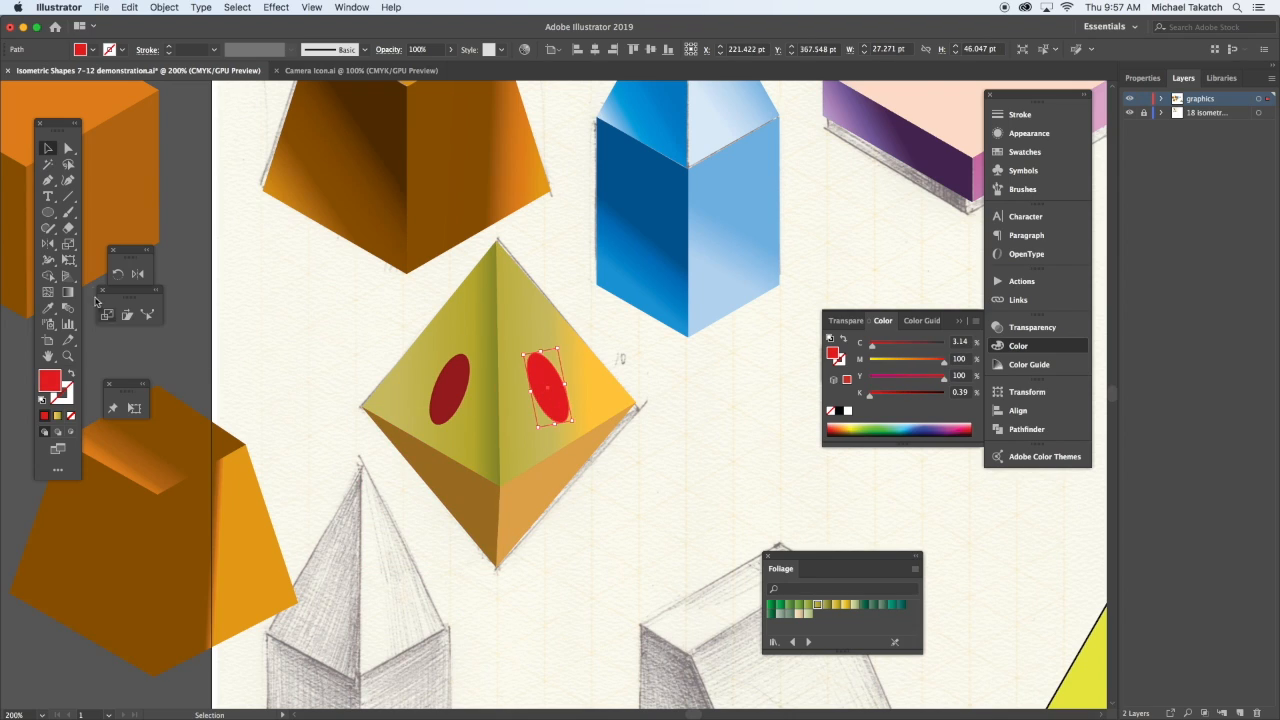
pyautogui.click(138, 274)
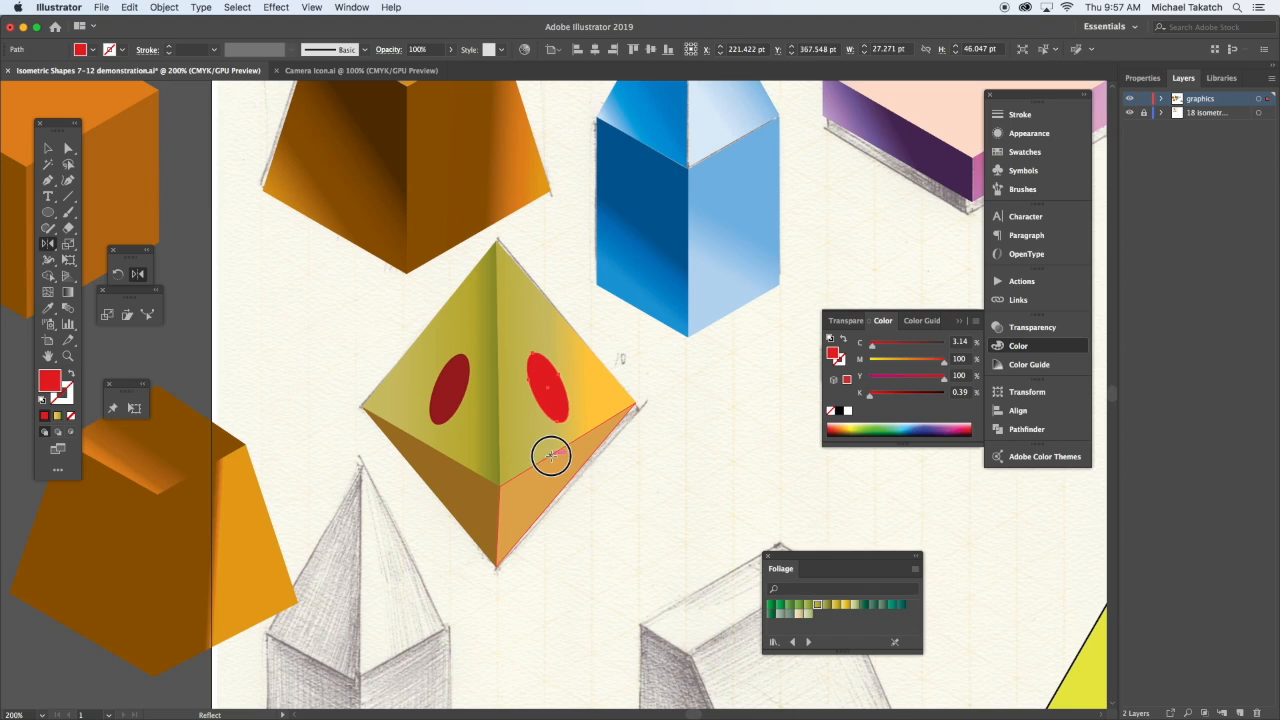
pyautogui.keyDown('alt'); pyautogui.click(551, 452); pyautogui.keyUp('alt')
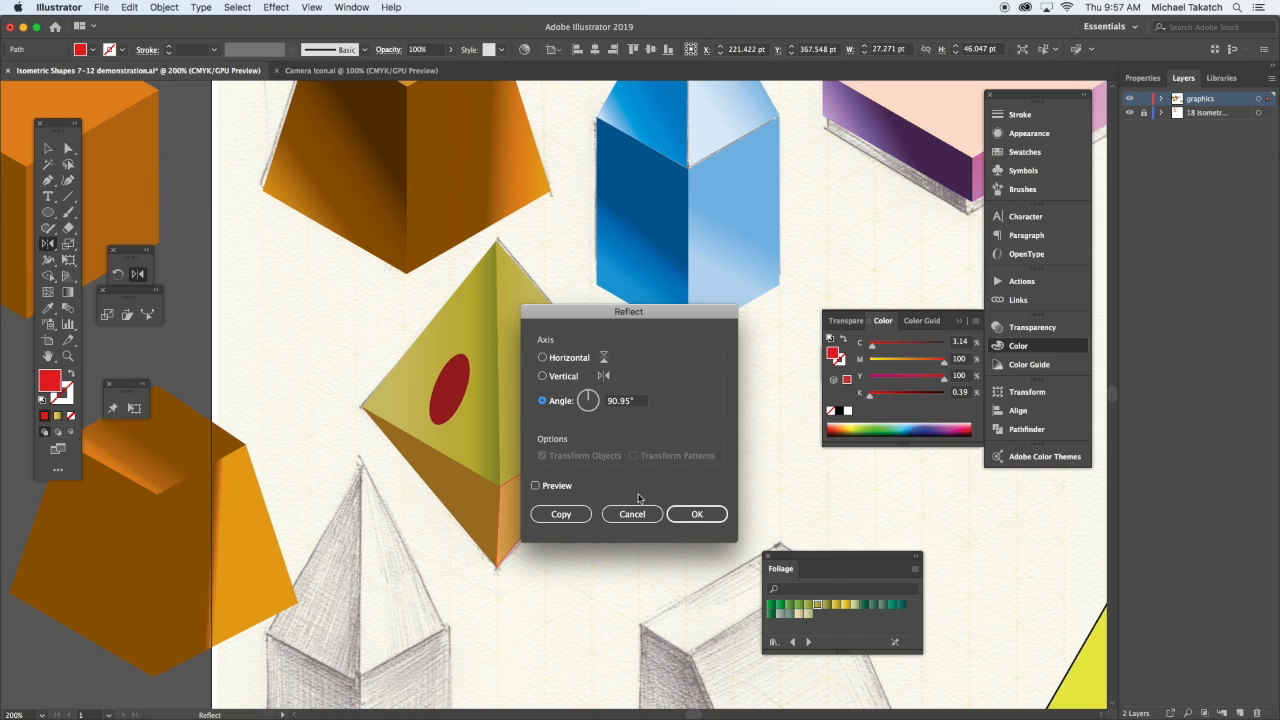
pyautogui.moveTo(580, 316); pyautogui.dragTo(704, 321)
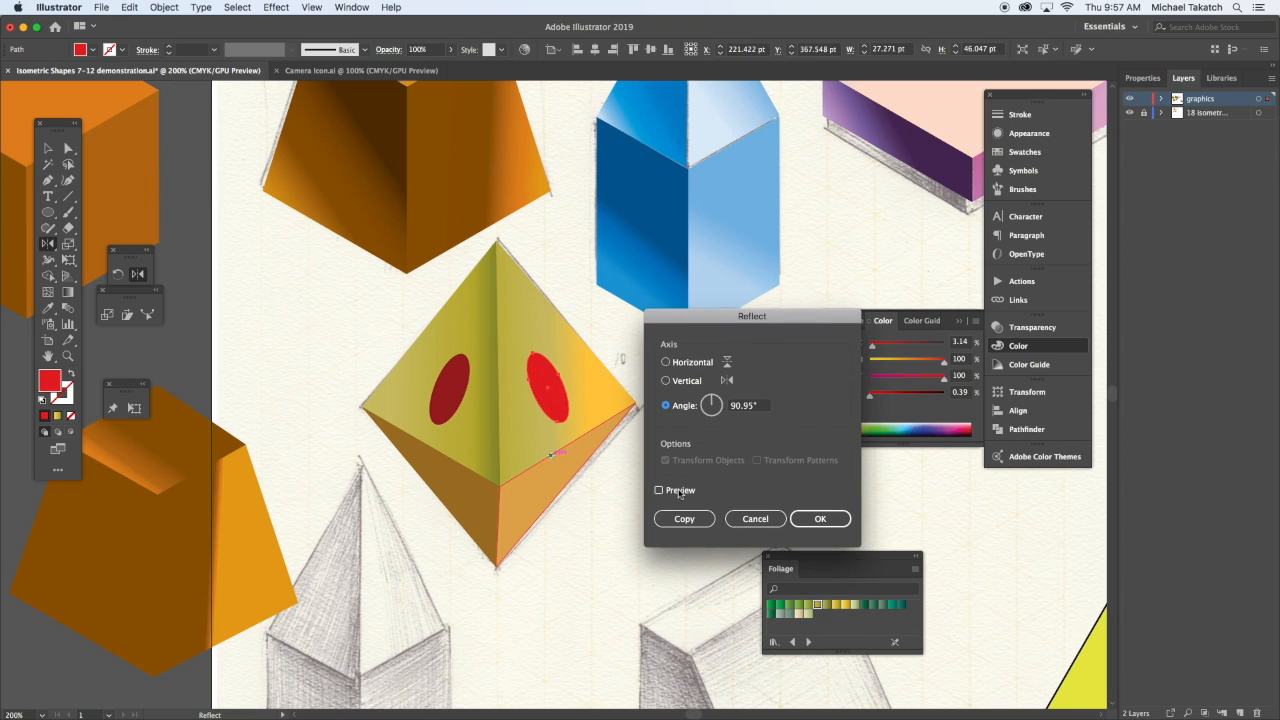
pyautogui.click(659, 490)
pyautogui.click(819, 522)
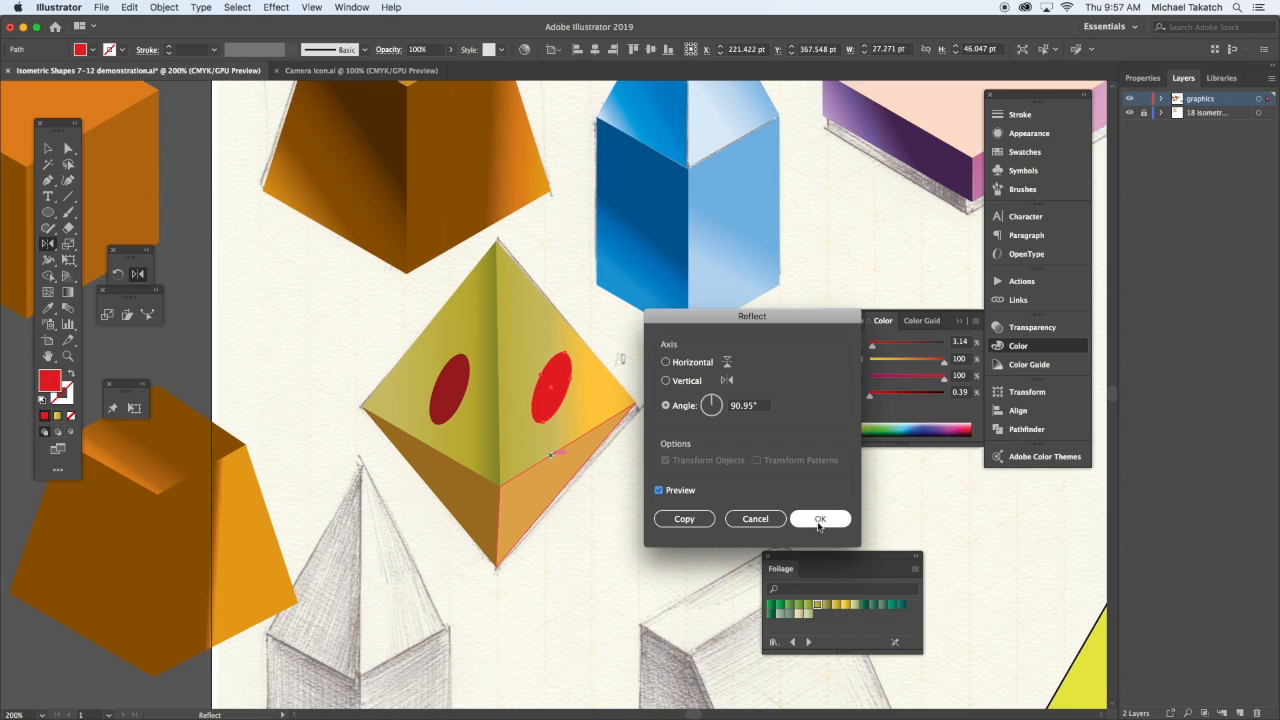
pyautogui.click(688, 381)
pyautogui.click(688, 364)
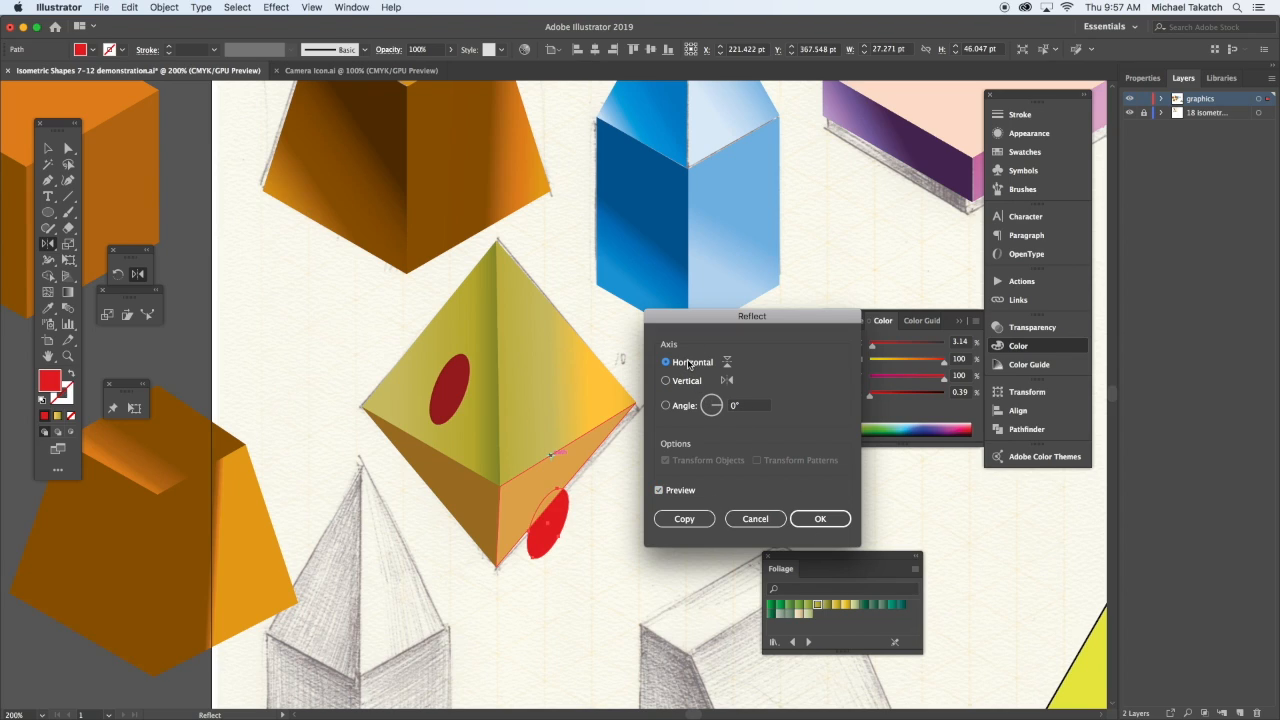
pyautogui.click(817, 518)
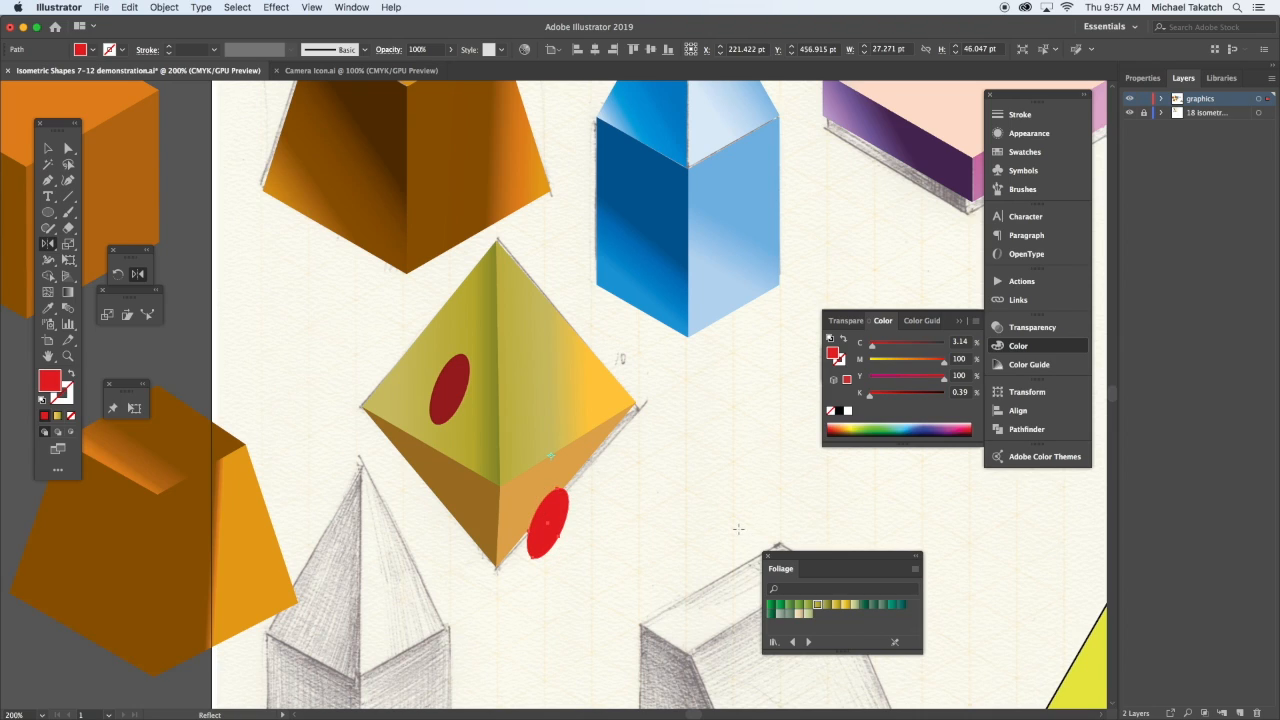
# Nudge the reflected oval up onto the lower-right face, shrink it to about 19 by 32 pt, and deselect it.
pyautogui.press('Up')
pyautogui.press('Up')
pyautogui.press('Up')
pyautogui.press('Up')
pyautogui.press('Up')
pyautogui.press('Up')
pyautogui.press('Up')
pyautogui.press('Up')
pyautogui.press('Up')
pyautogui.press('Up')
pyautogui.press('Up')
pyautogui.press('Up')
pyautogui.press('Up')
pyautogui.press('Up')
pyautogui.press('Up')
pyautogui.press('Up')
pyautogui.press('Up')
pyautogui.press('Up')
pyautogui.press('v')
pyautogui.moveTo(567, 448); pyautogui.dragTo(566, 458)
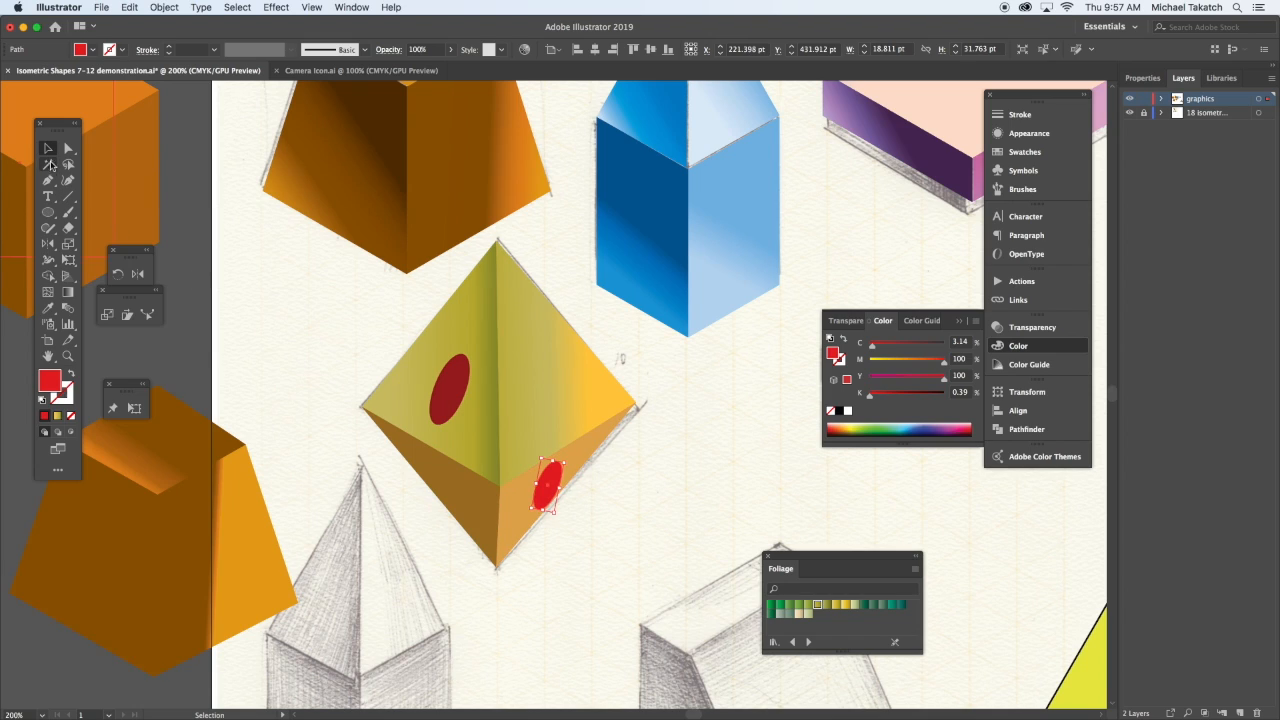
pyautogui.click(278, 280)
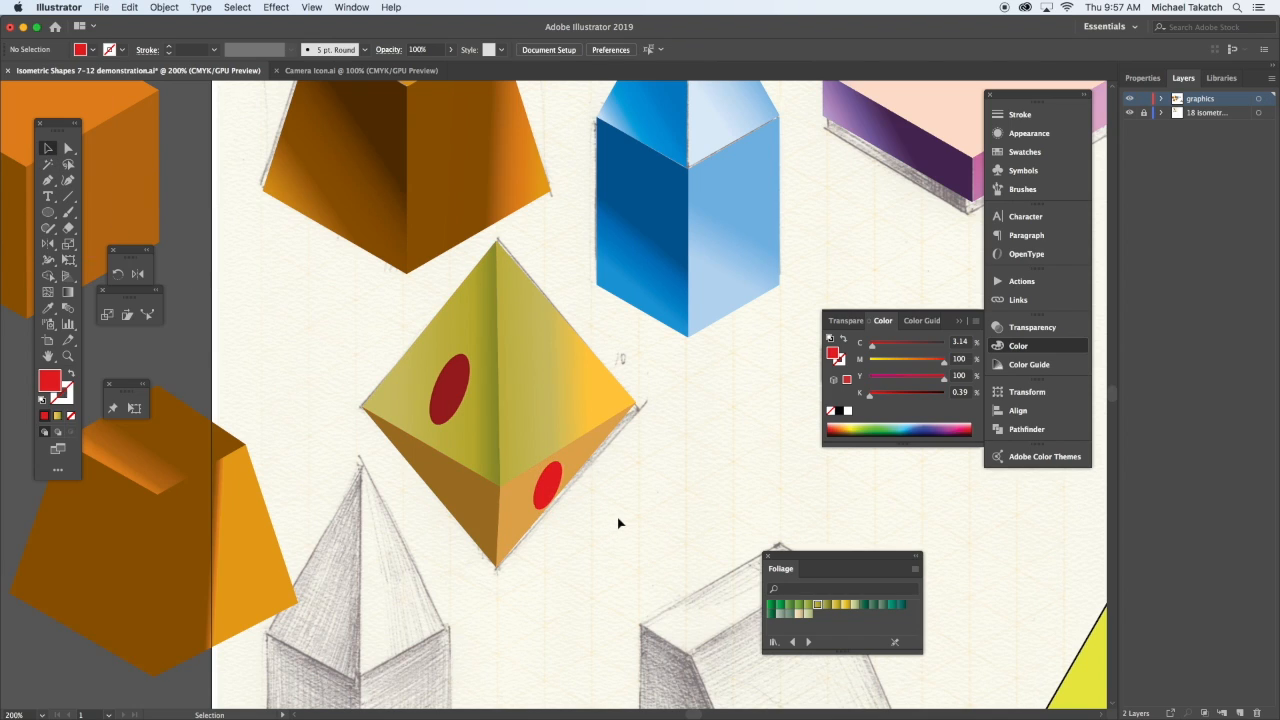
# Reposition the Free Transform tool strip and move the grouped orange shape fully off the artboard, away from the tower sketch.
pyautogui.moveTo(134, 390); pyautogui.dragTo(216, 375)
pyautogui.click(219, 394)
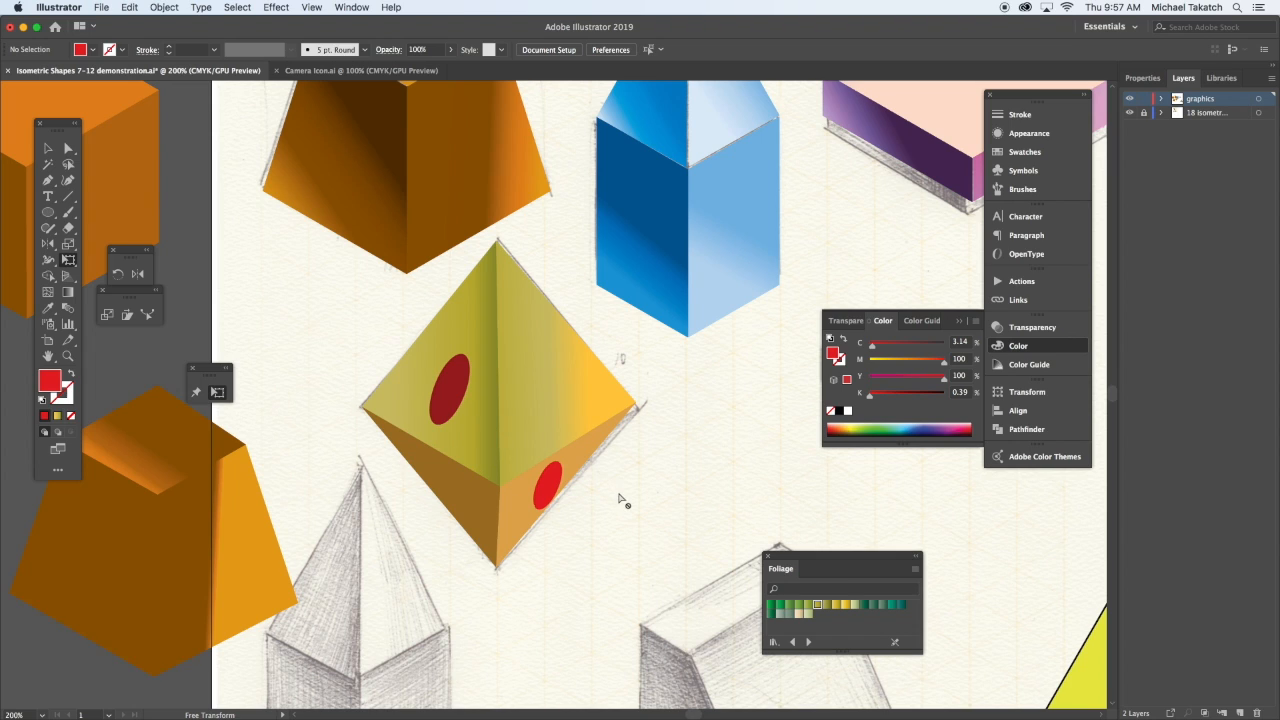
pyautogui.scroll(-5, 619, 499)
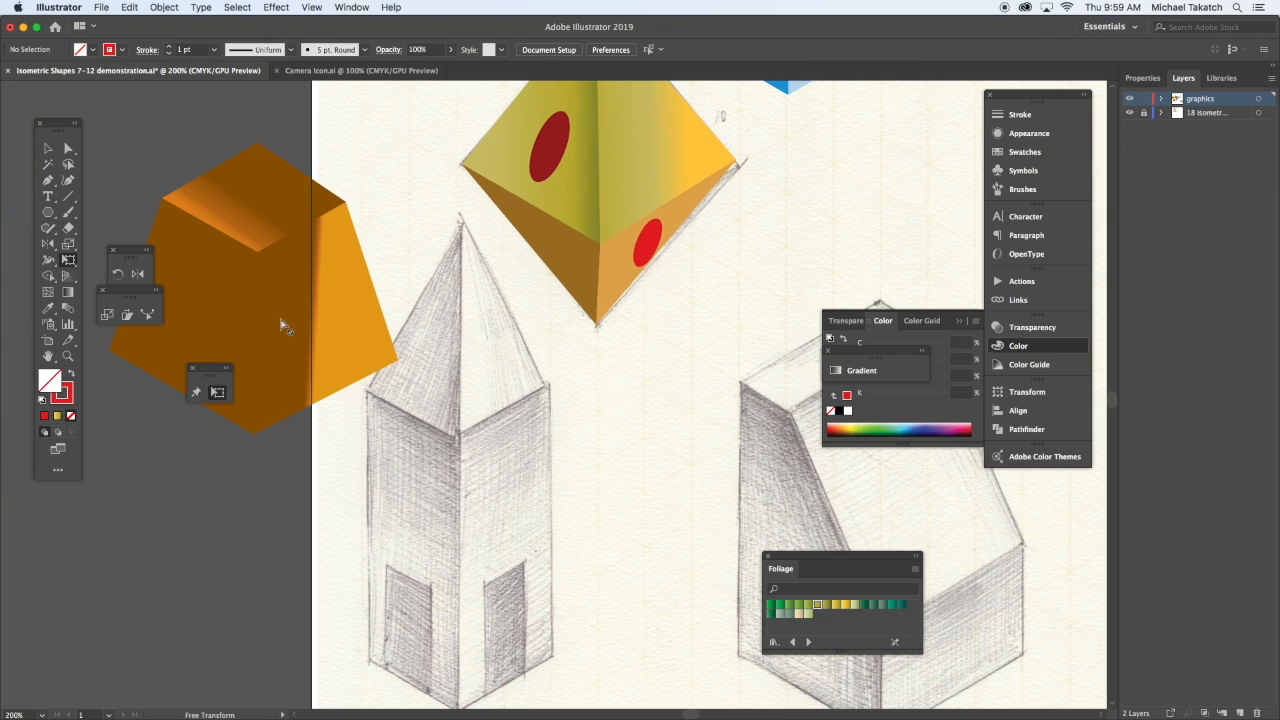
pyautogui.press('v')
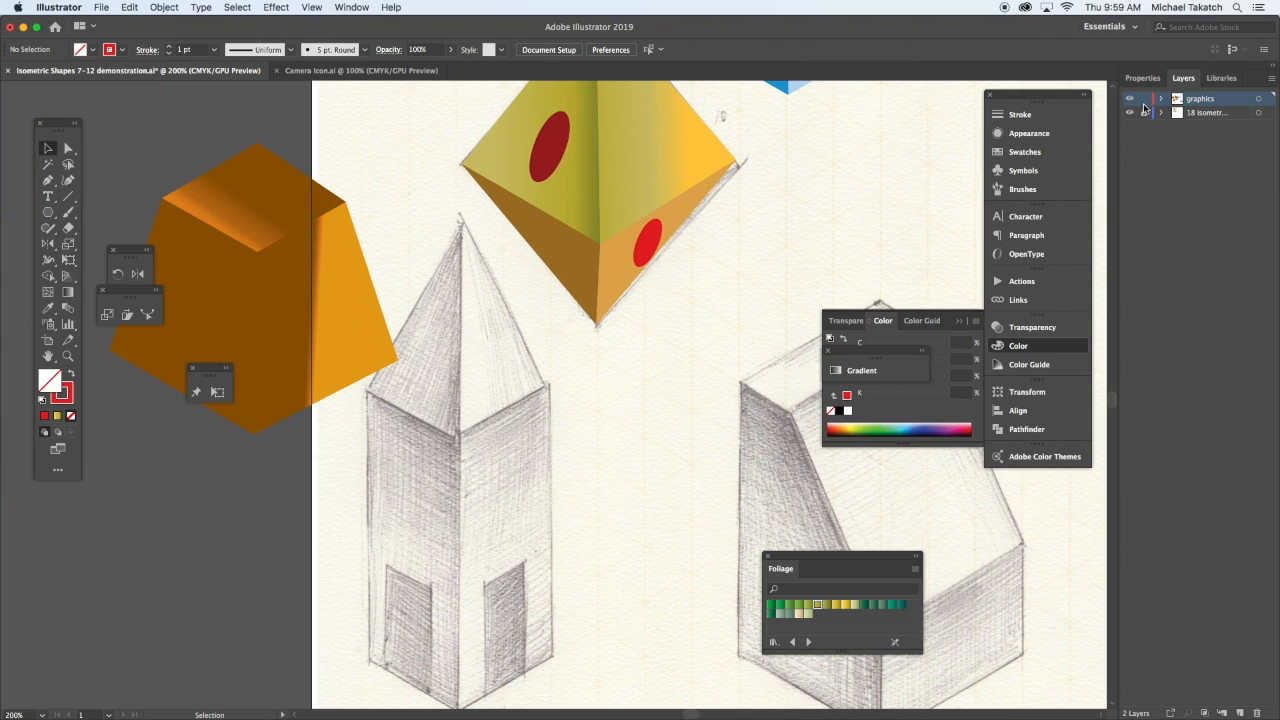
pyautogui.moveTo(353, 177); pyautogui.dragTo(185, 235)
# Trace the tower roof's left triangular face with the Pen tool and fill it with dark brown sampled from the orange shape.
pyautogui.click(47, 180)
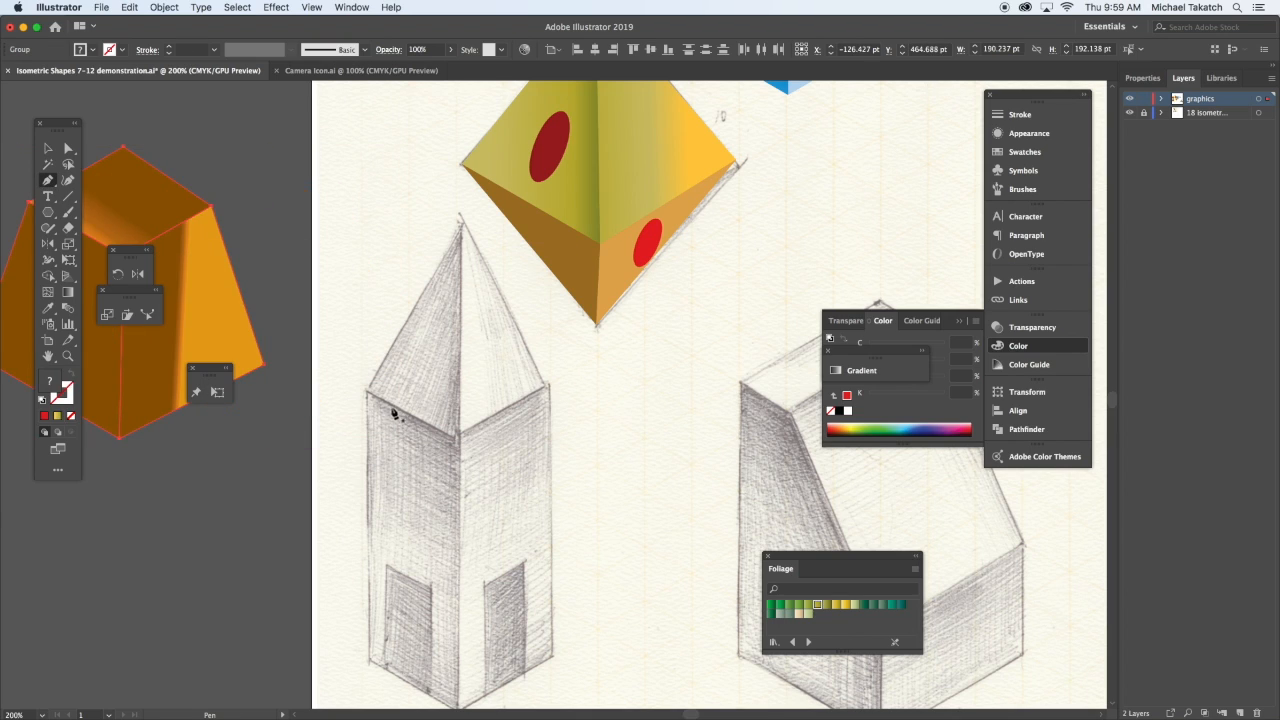
pyautogui.moveTo(437, 434); pyautogui.dragTo(432, 367)
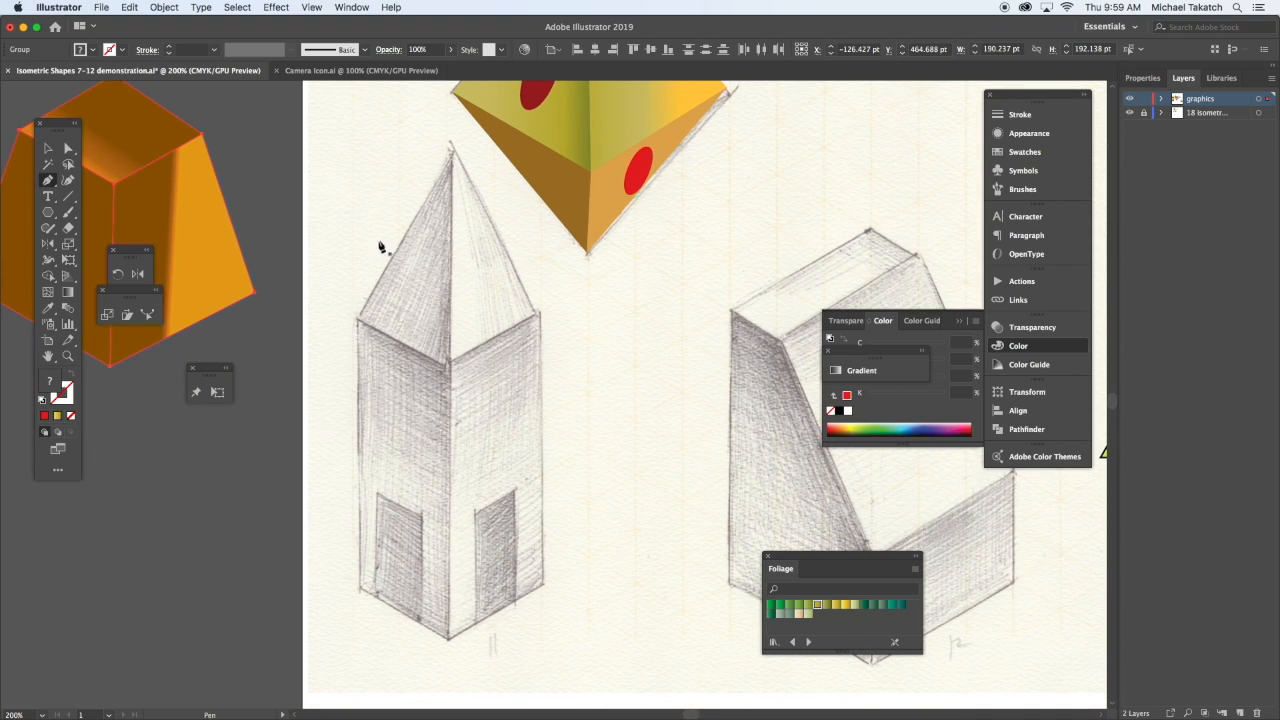
pyautogui.click(452, 150)
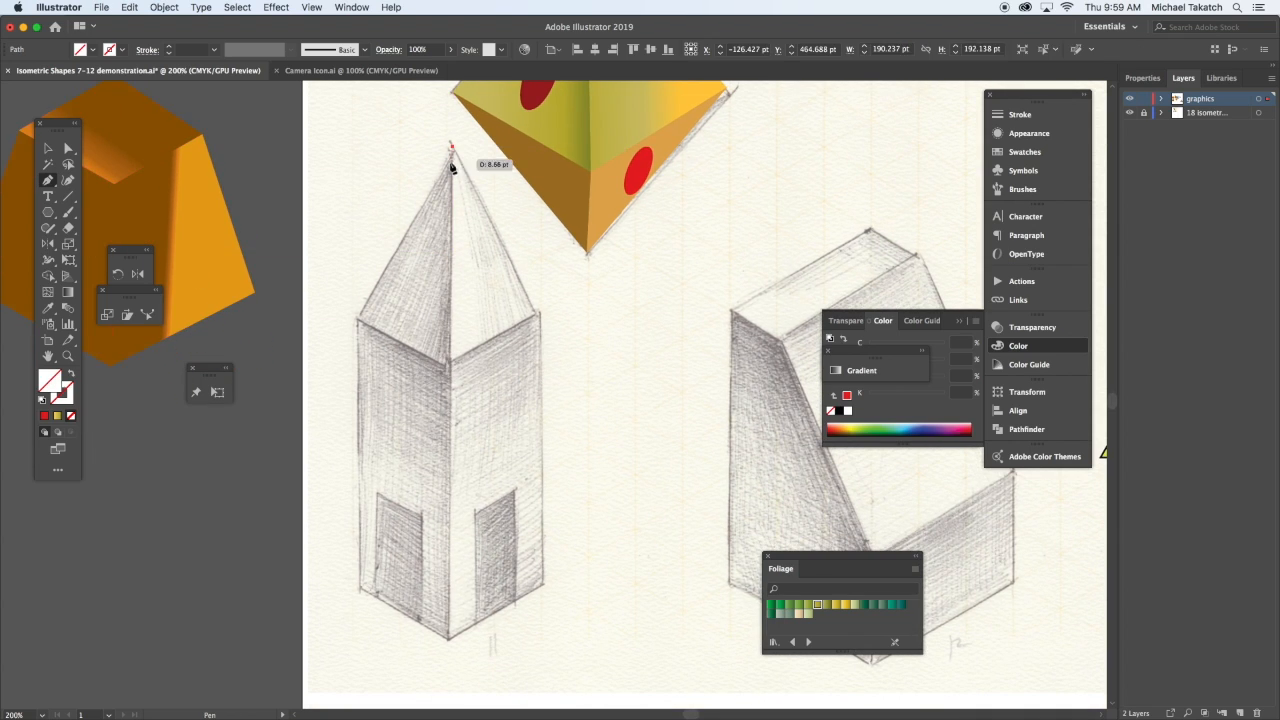
pyautogui.click(452, 368)
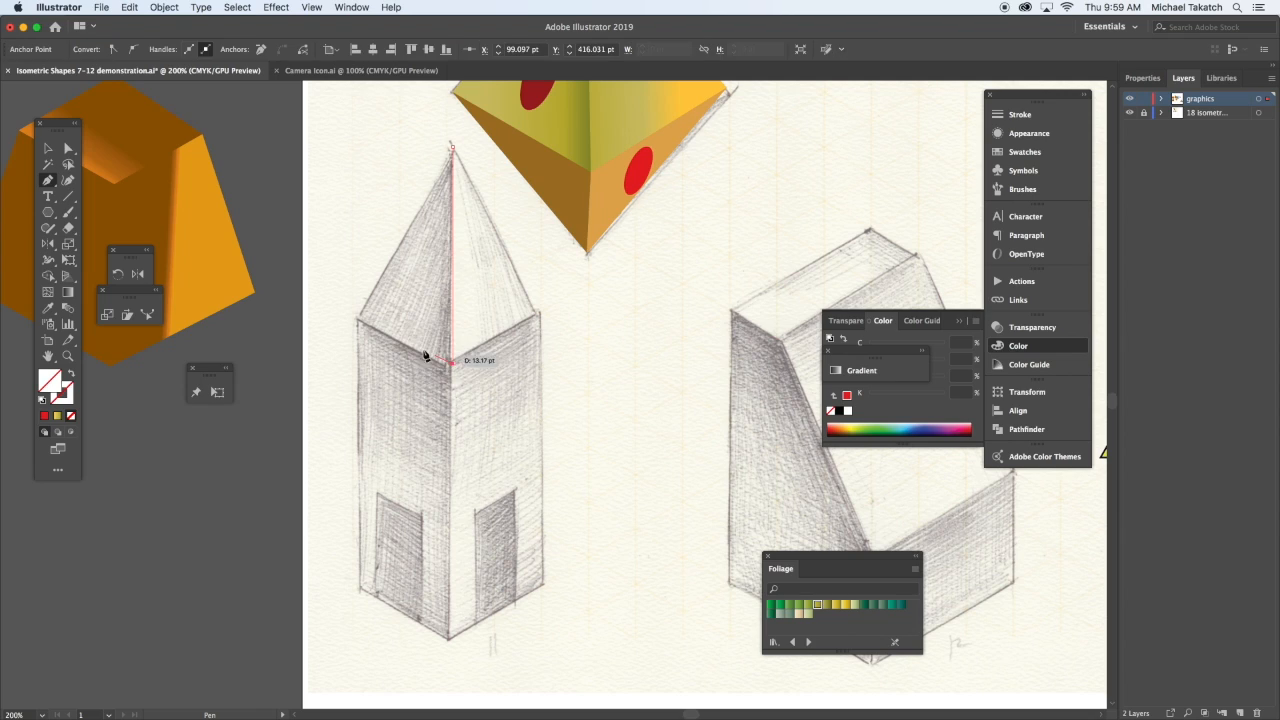
pyautogui.click(357, 321)
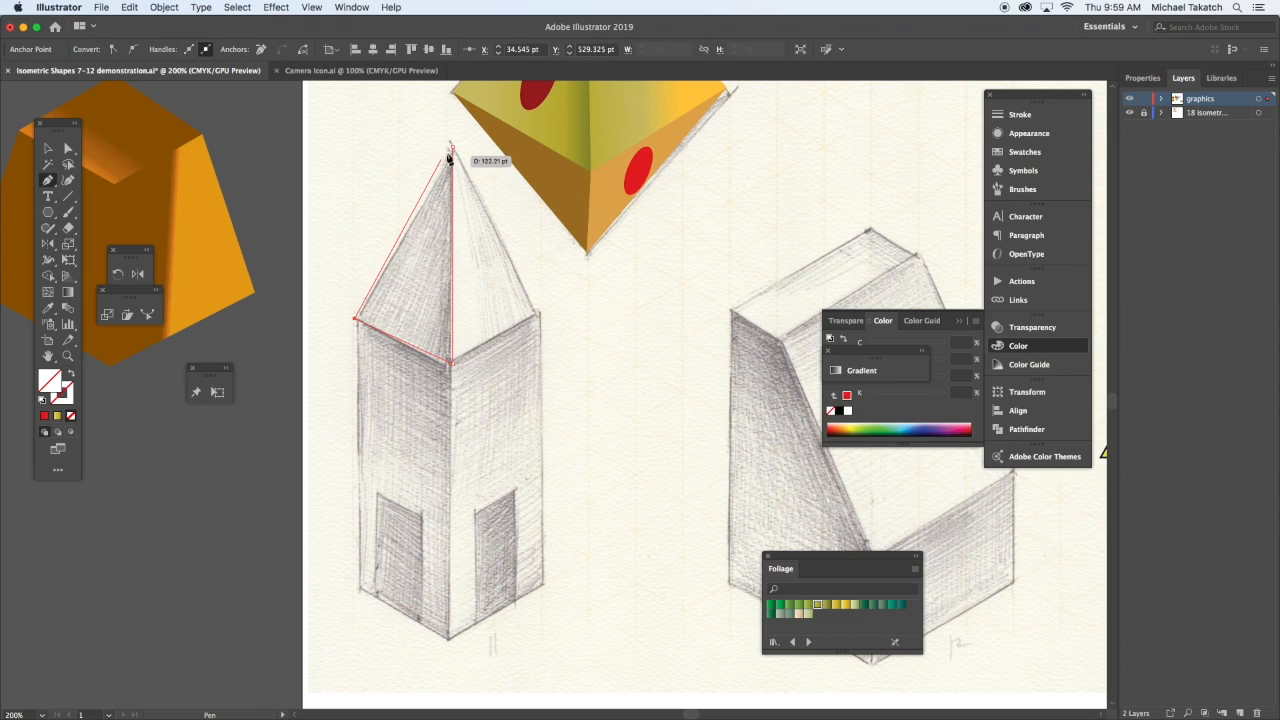
pyautogui.click(453, 148)
pyautogui.press('i')
pyautogui.click(121, 219)
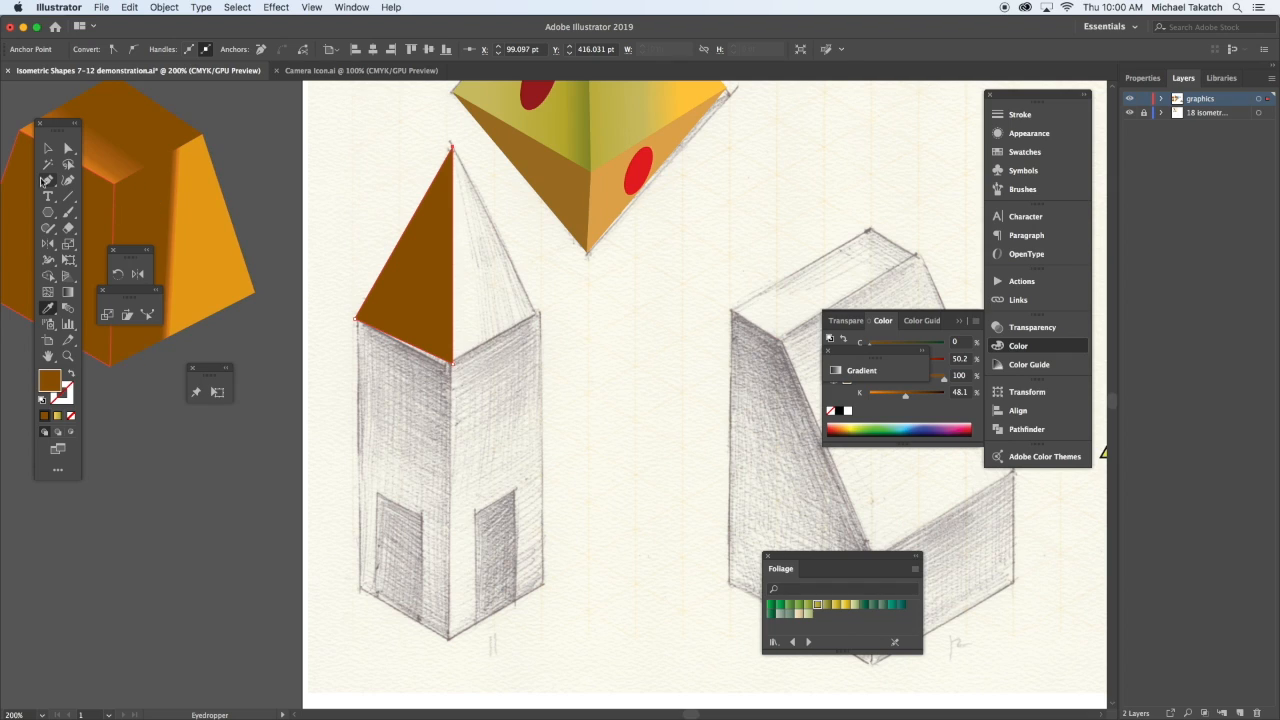
# Trace the roof's right triangular face with the Pen tool, from the eave corner along the shared edge to the apex.
pyautogui.click(47, 181)
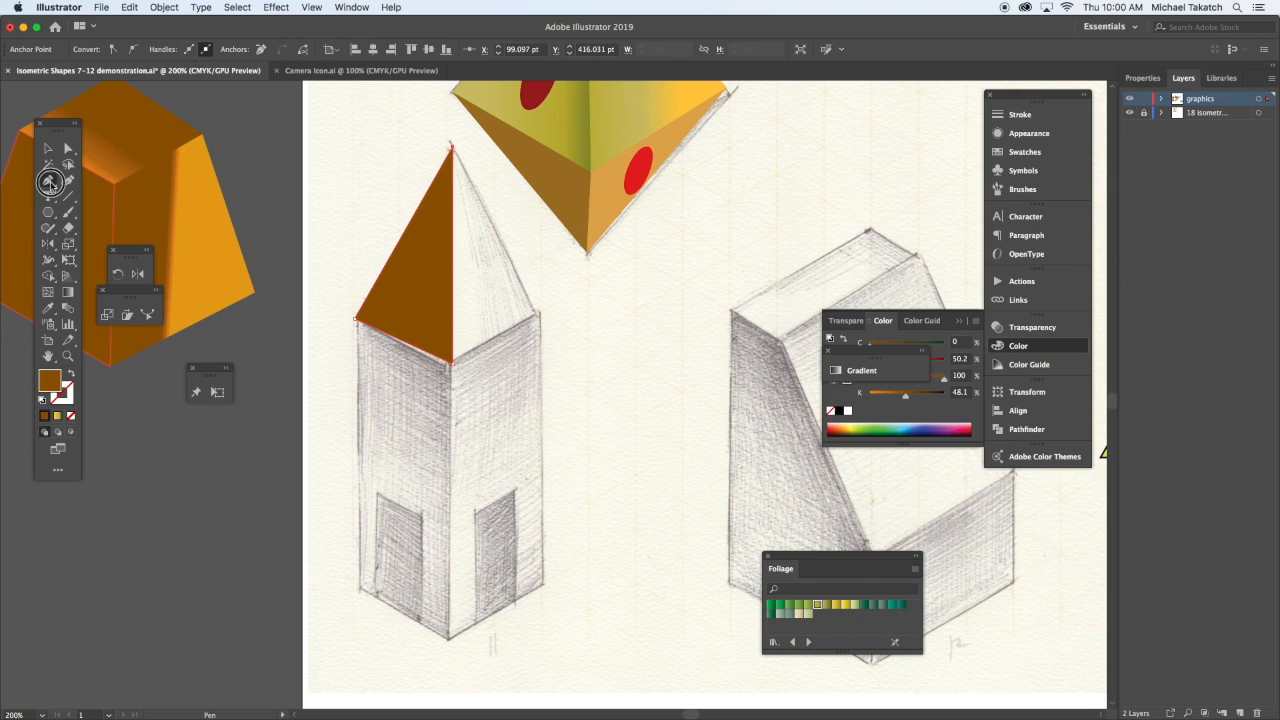
pyautogui.click(538, 316)
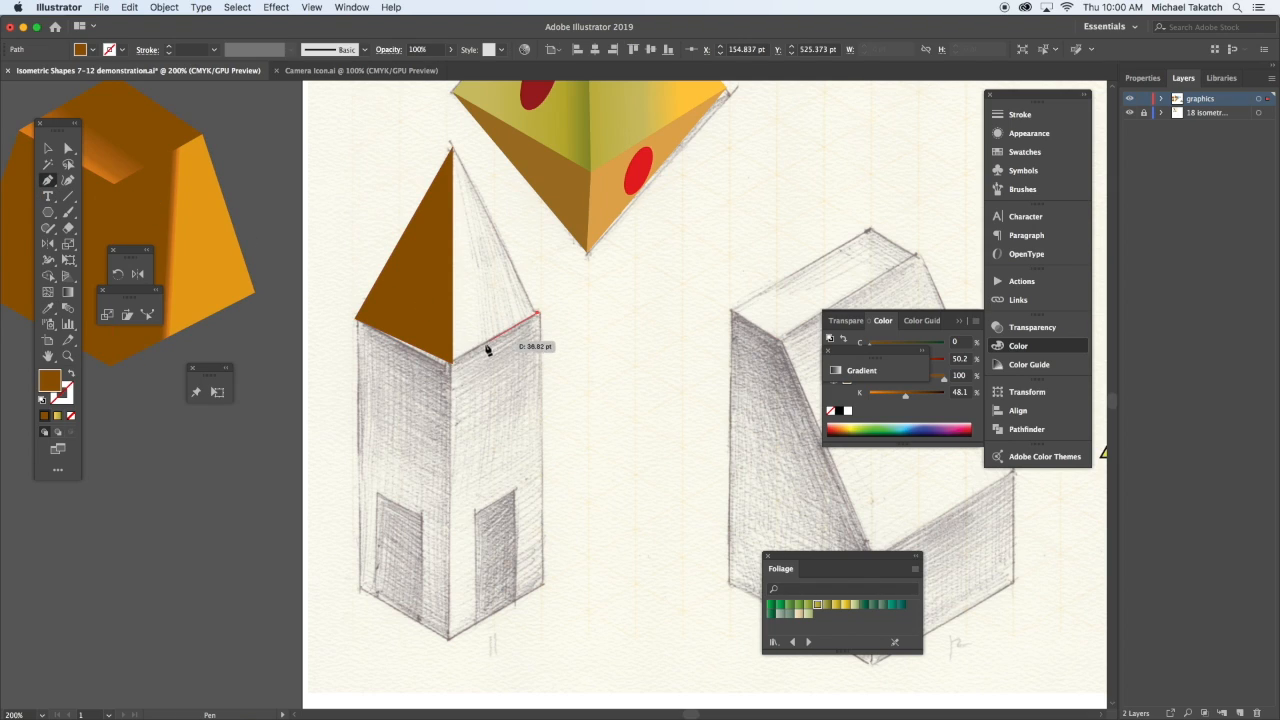
pyautogui.click(453, 363)
pyautogui.click(452, 146)
pyautogui.click(538, 316)
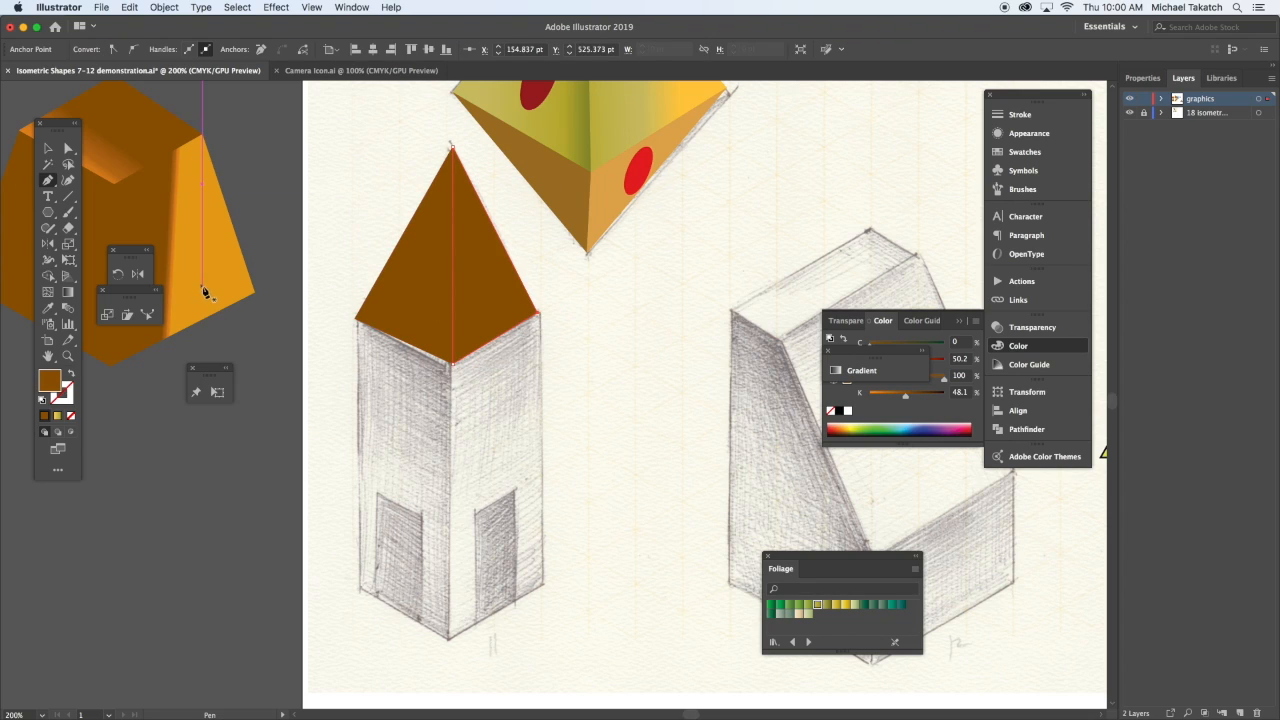
# Fill the right roof face with the orange shape's sampled gradient and redraw it so the dark end lies at the central edge.
pyautogui.press('i')
pyautogui.click(217, 226)
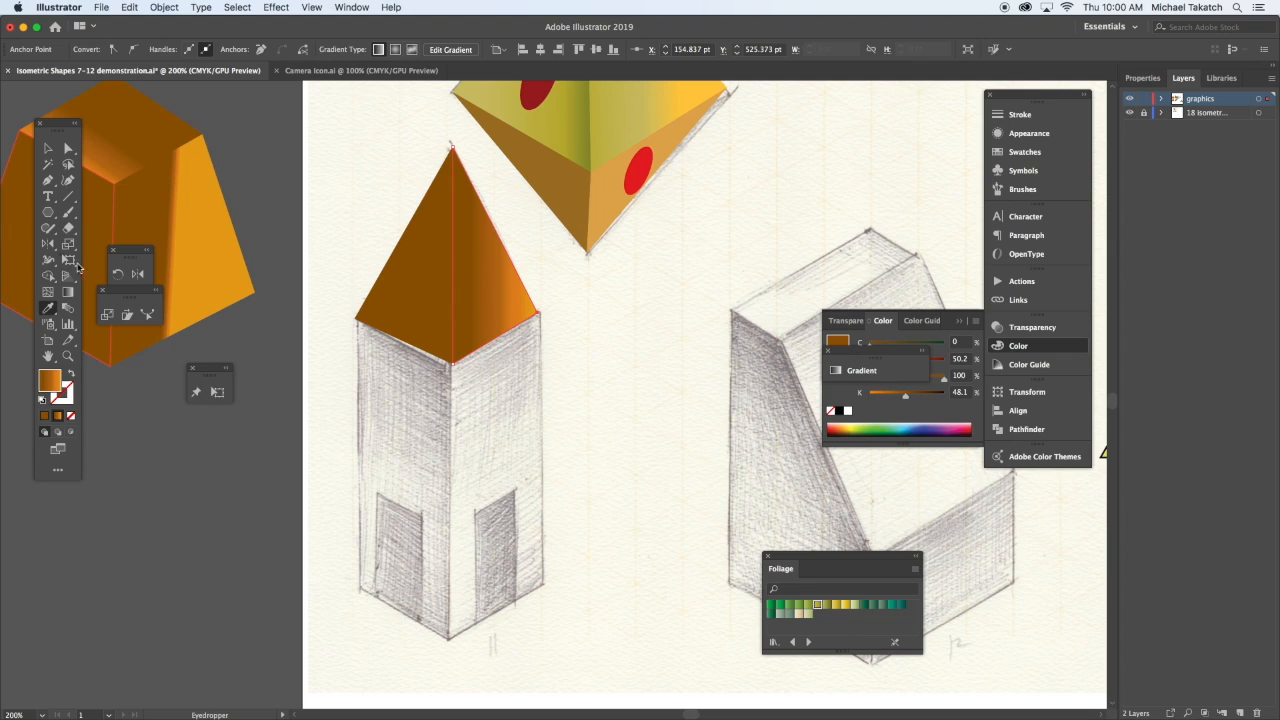
pyautogui.click(67, 293)
pyautogui.moveTo(446, 258); pyautogui.dragTo(393, 256)
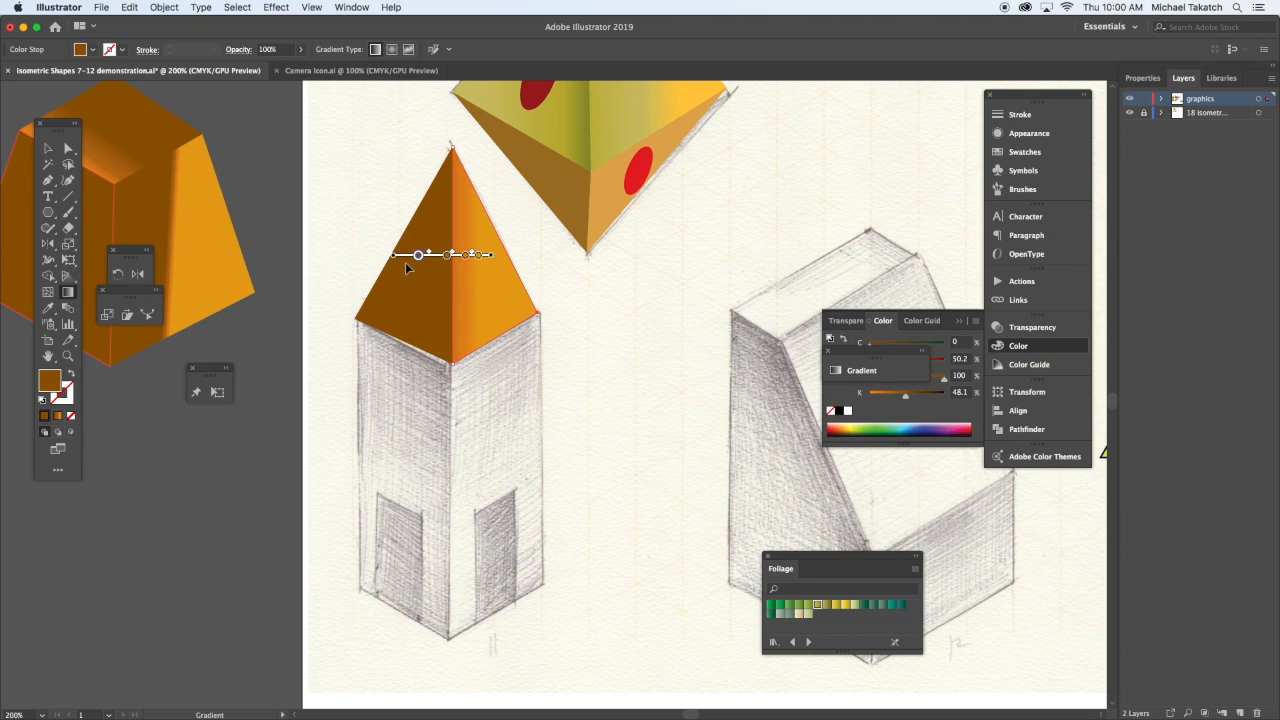
# Draw a rectangle over the tower's left wall and shear it vertically so its upper edge follows the roof's lower edge.
pyautogui.moveTo(49, 216); pyautogui.dragTo(92, 213)
pyautogui.moveTo(452, 363); pyautogui.dragTo(355, 638)
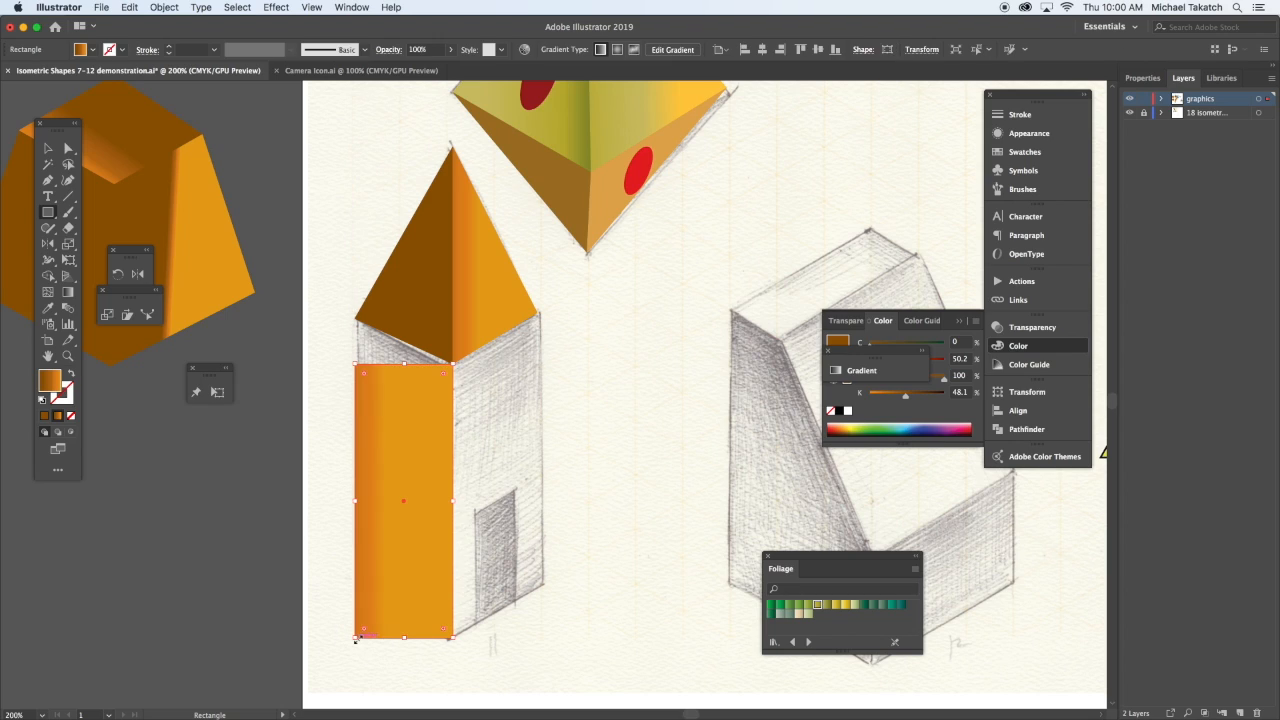
pyautogui.click(127, 316)
pyautogui.moveTo(351, 466); pyautogui.dragTo(351, 445)
pyautogui.press('super+z')
pyautogui.press('v')
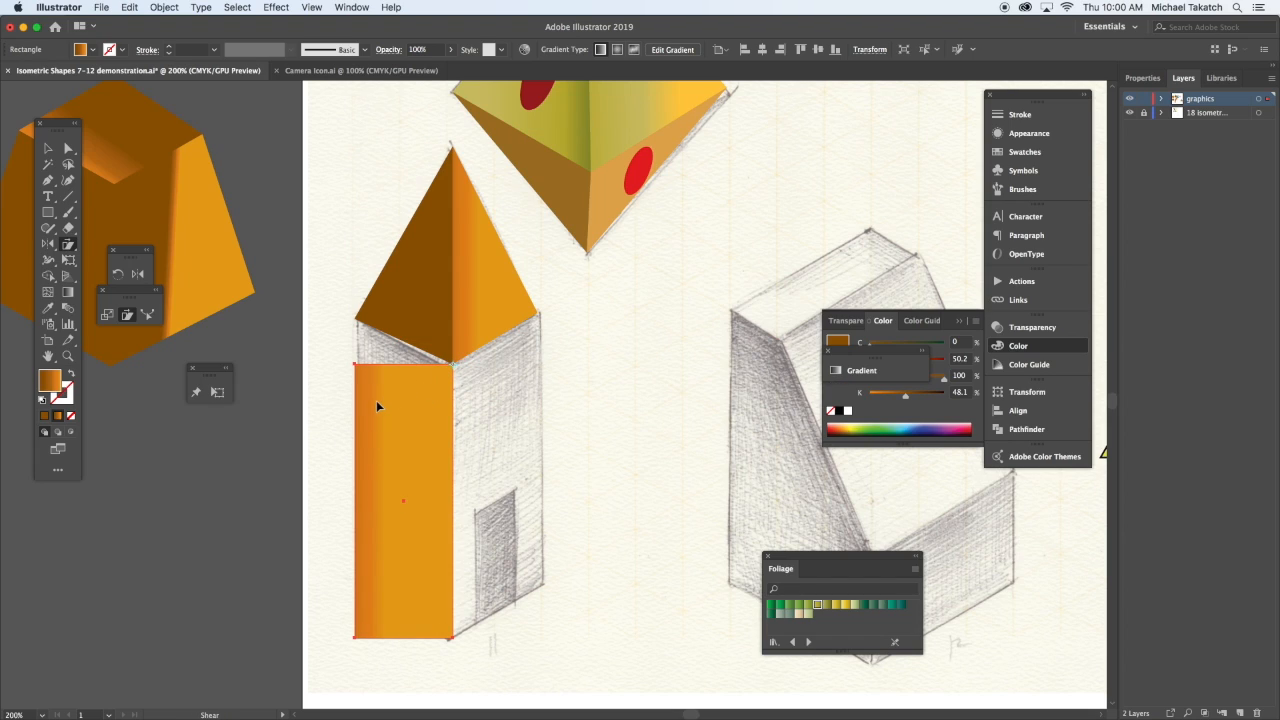
pyautogui.moveTo(376, 403); pyautogui.dragTo(379, 369)
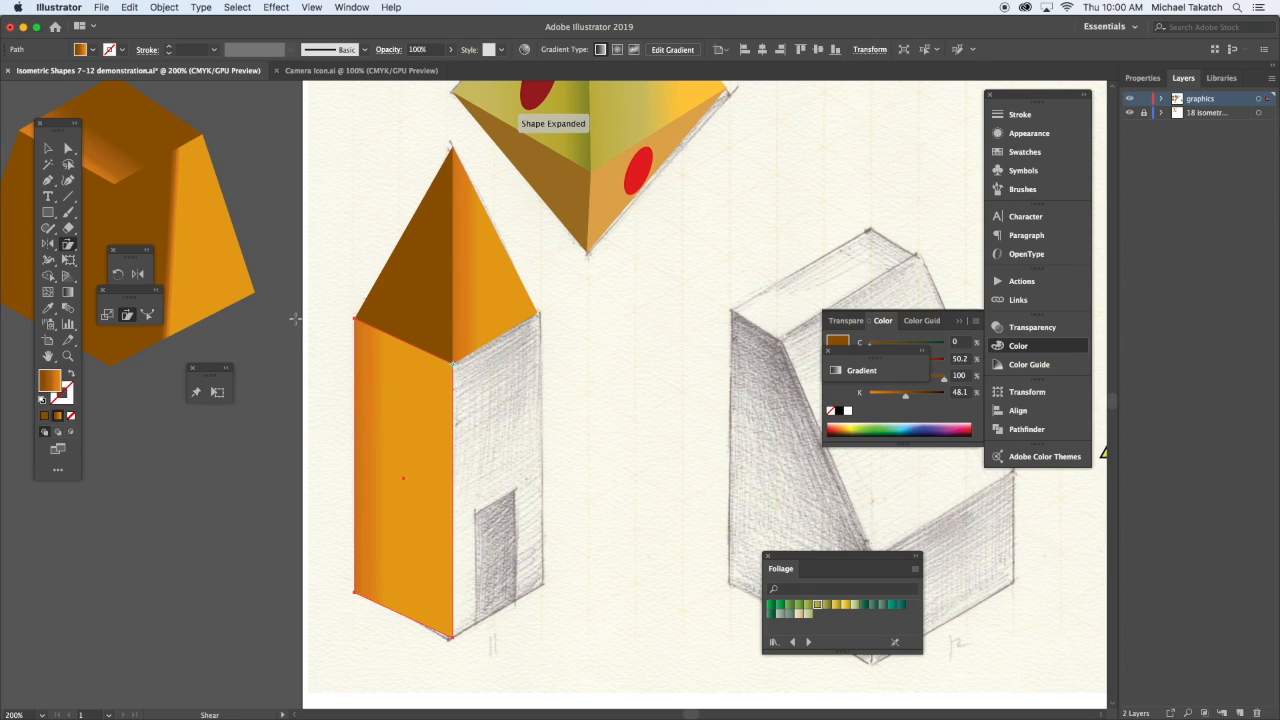
# Fill the left wall with the flat dark brown sampled from the orange shape.
pyautogui.press('i')
pyautogui.click(27, 240)
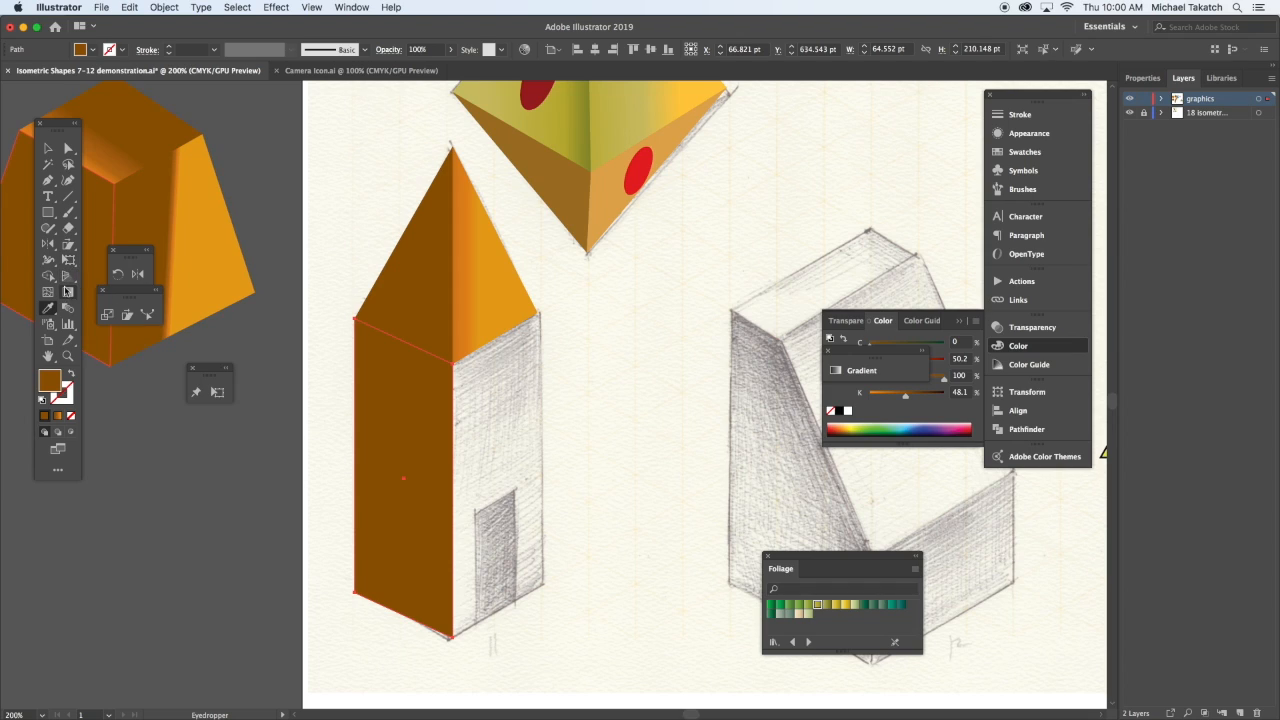
pyautogui.click(69, 293)
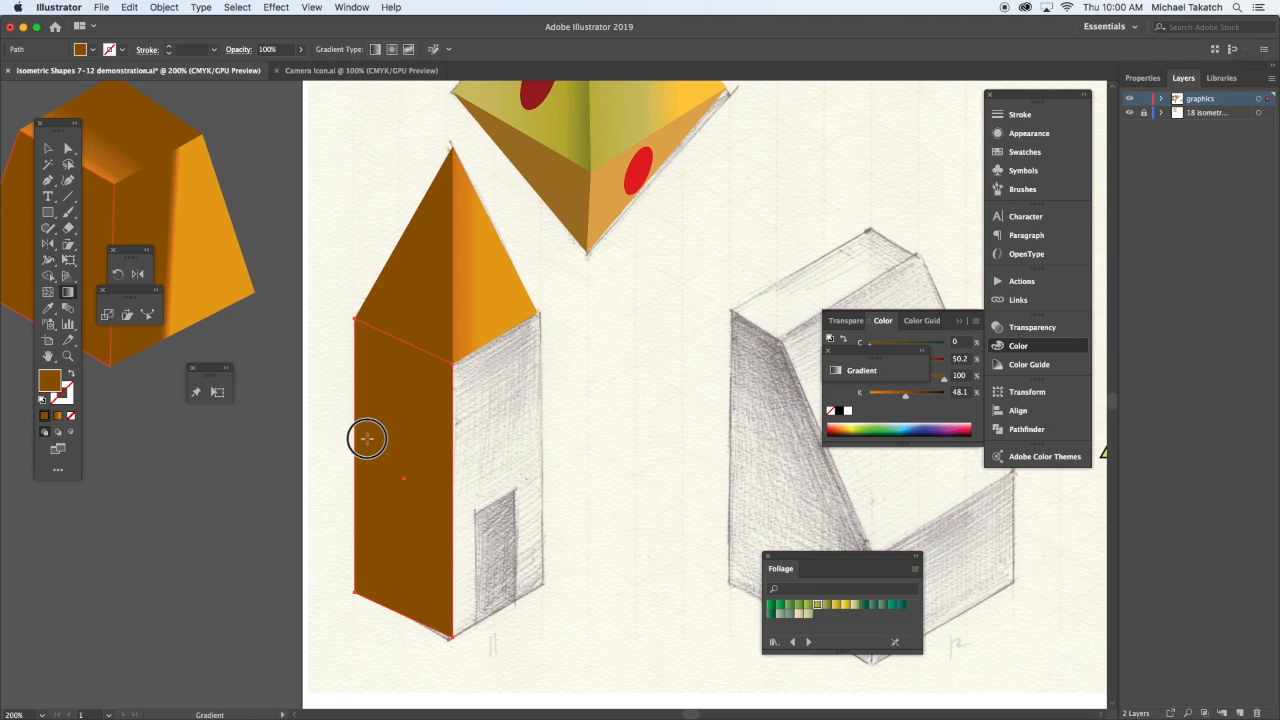
# Apply the orange shape's sampled gradient to the left wall and redraw it so the wall darkens toward the tower's central edge.
pyautogui.press('i')
pyautogui.click(221, 277)
pyautogui.press('g')
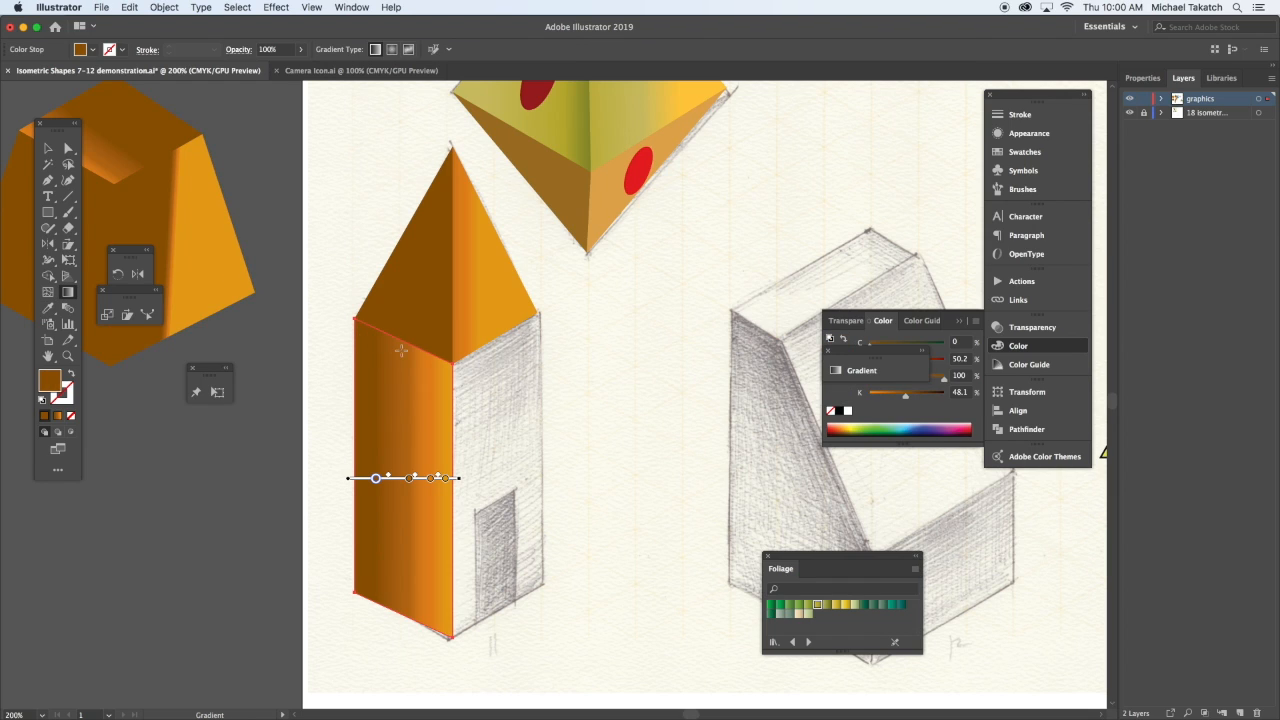
pyautogui.moveTo(372, 430)
pyautogui.mouseDown()
pyautogui.moveTo(480, 417)
pyautogui.moveTo(483, 471)
pyautogui.moveTo(230, 503)
pyautogui.moveTo(211, 457)
pyautogui.moveTo(222, 442)
pyautogui.mouseUp()
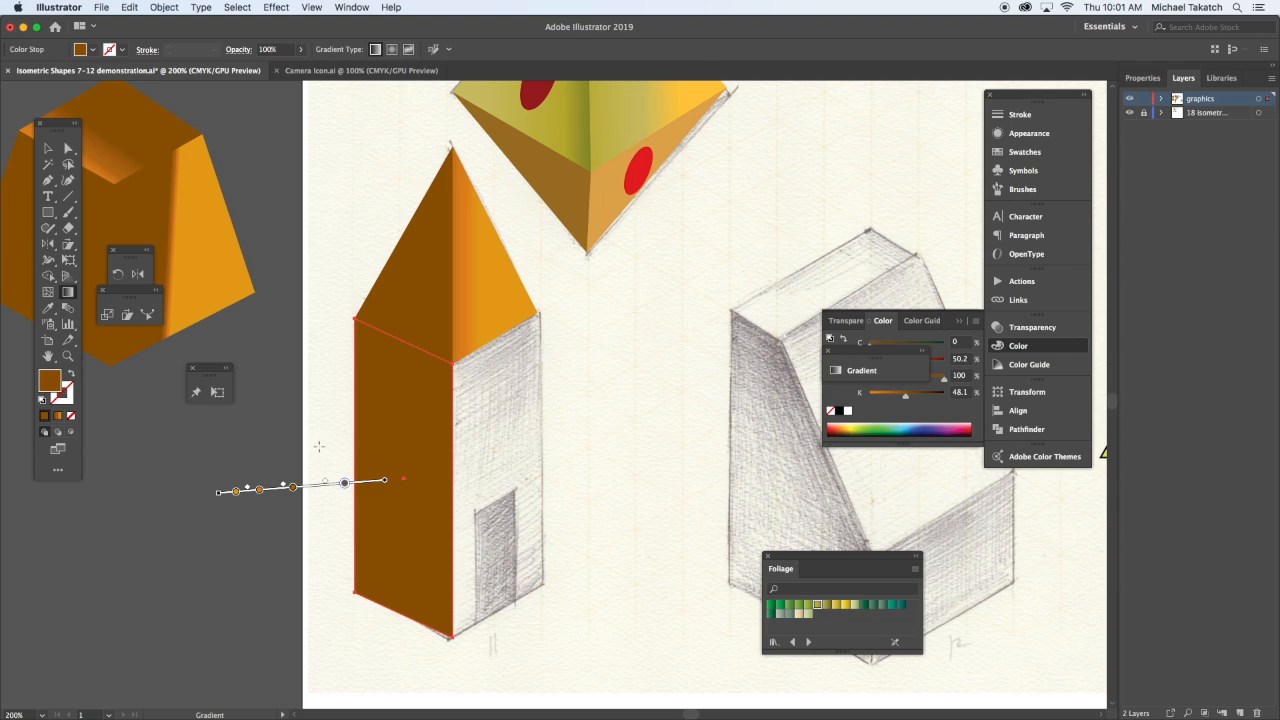
pyautogui.moveTo(388, 484); pyautogui.dragTo(422, 459)
# Darken the left wall's brown gradient stop at 21.7% by setting its black value to 71%.
pyautogui.doubleClick(411, 479)
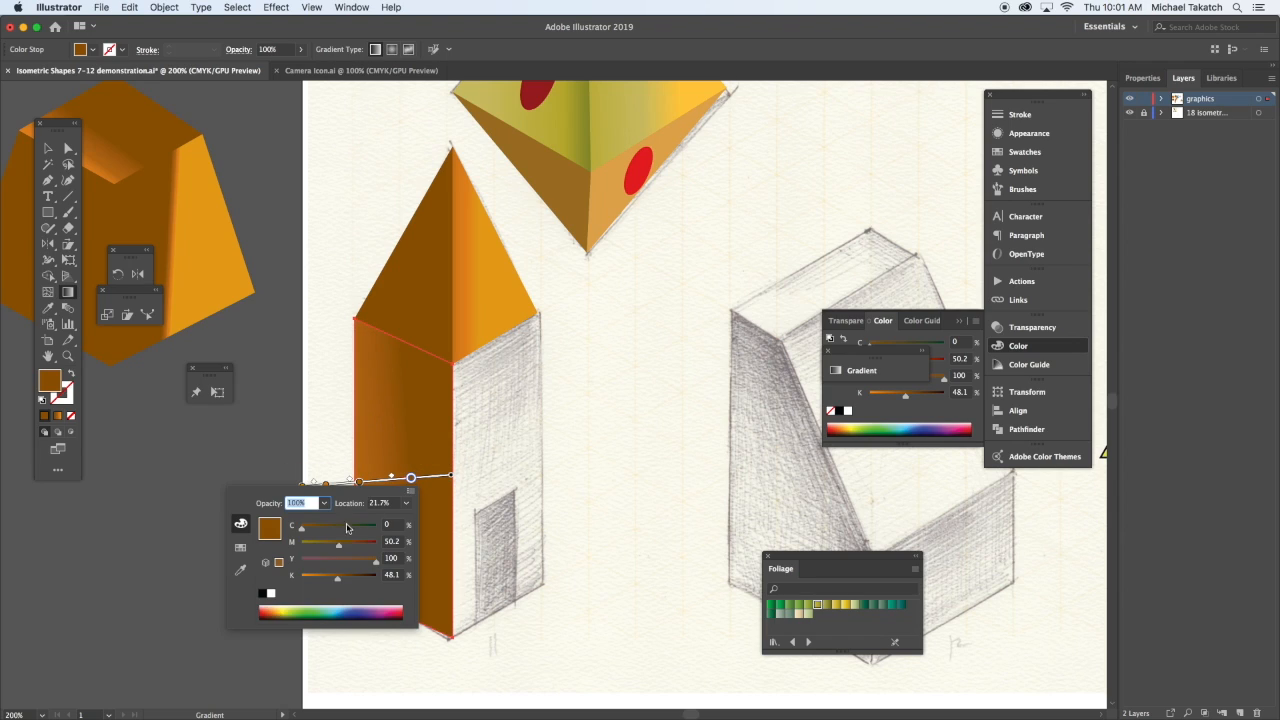
pyautogui.click(354, 582)
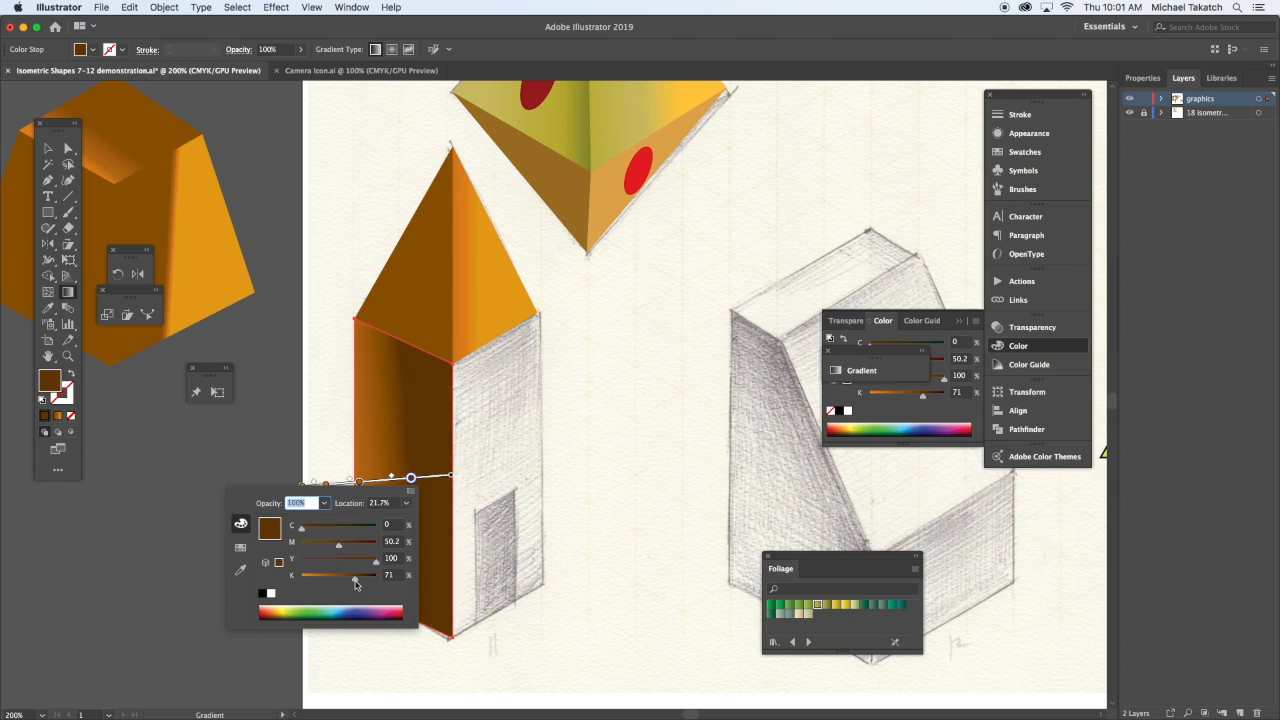
pyautogui.click(47, 149)
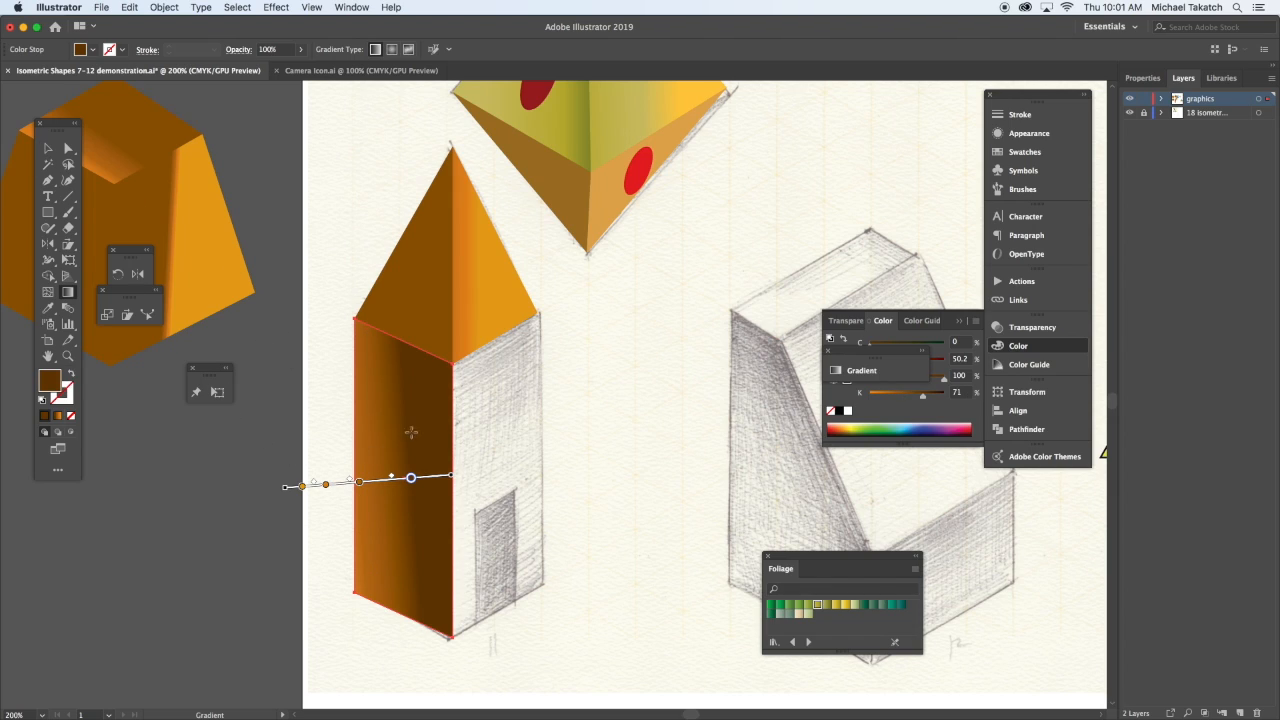
pyautogui.click(47, 149)
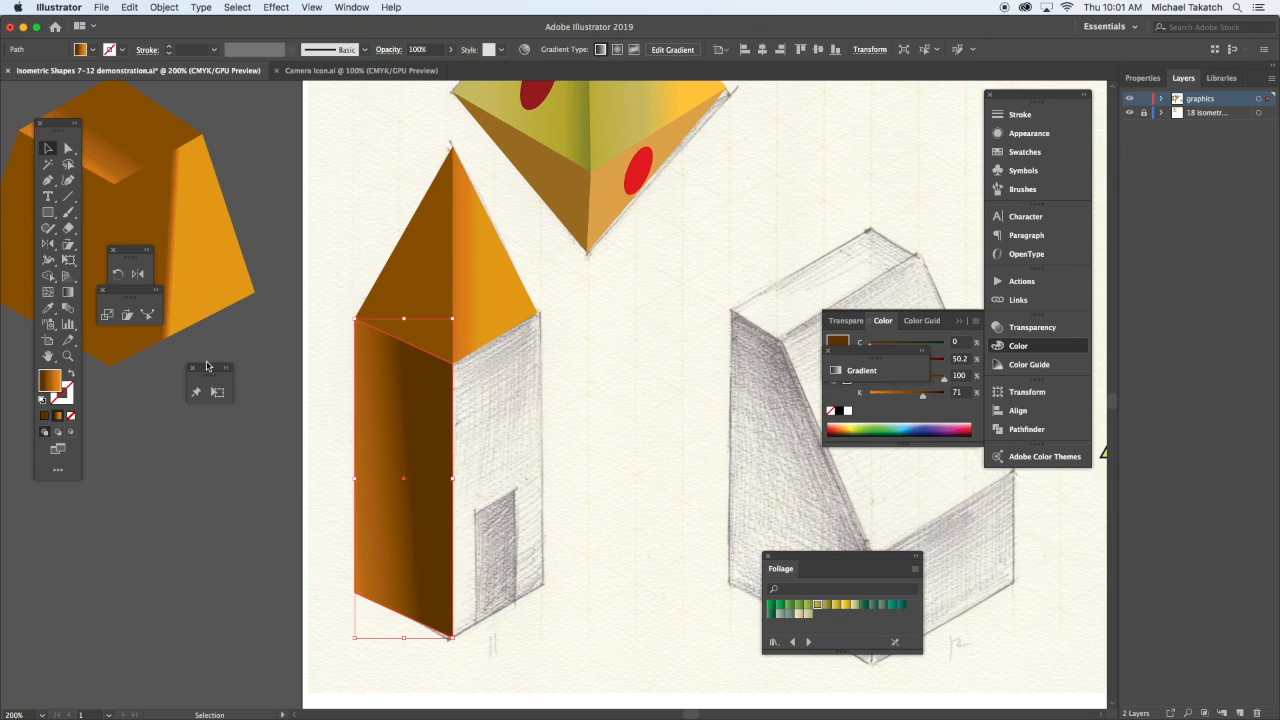
# Reflect the left wall itself, without a copy, about the vertical axis through the tower's central edge.
pyautogui.click(137, 273)
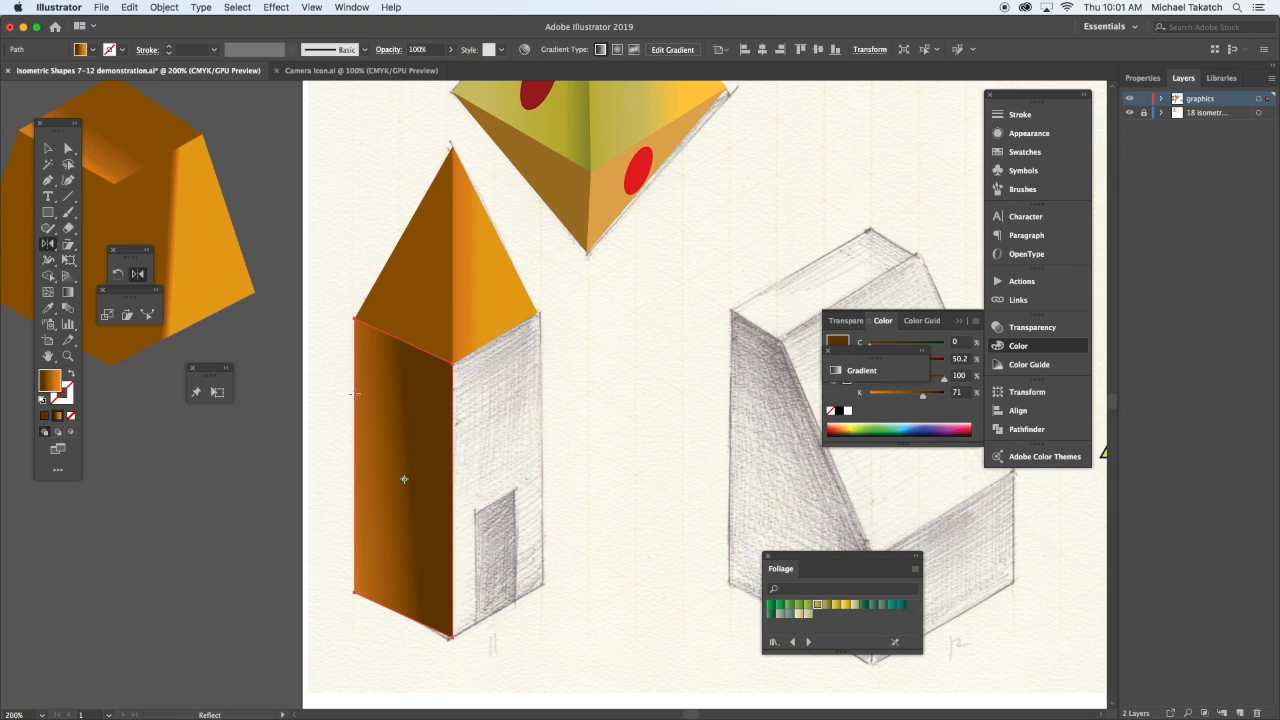
pyautogui.keyDown('alt'); pyautogui.click(452, 414); pyautogui.keyUp('alt')
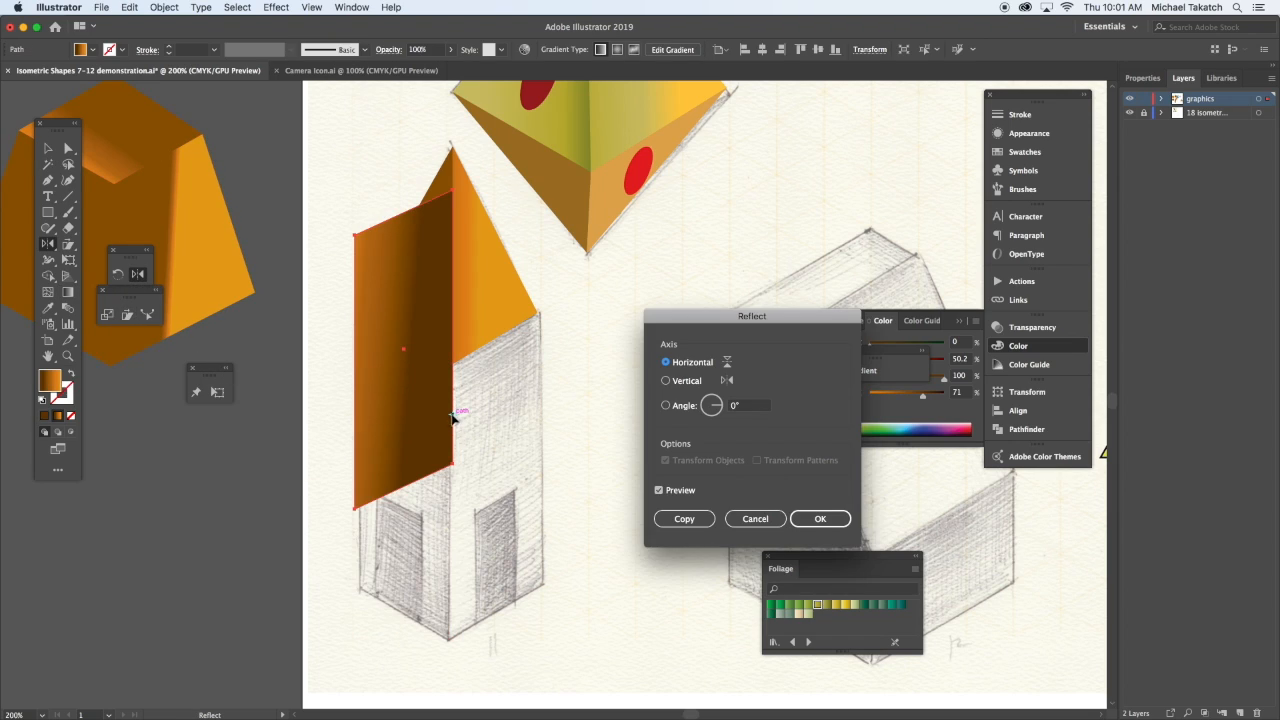
pyautogui.click(667, 380)
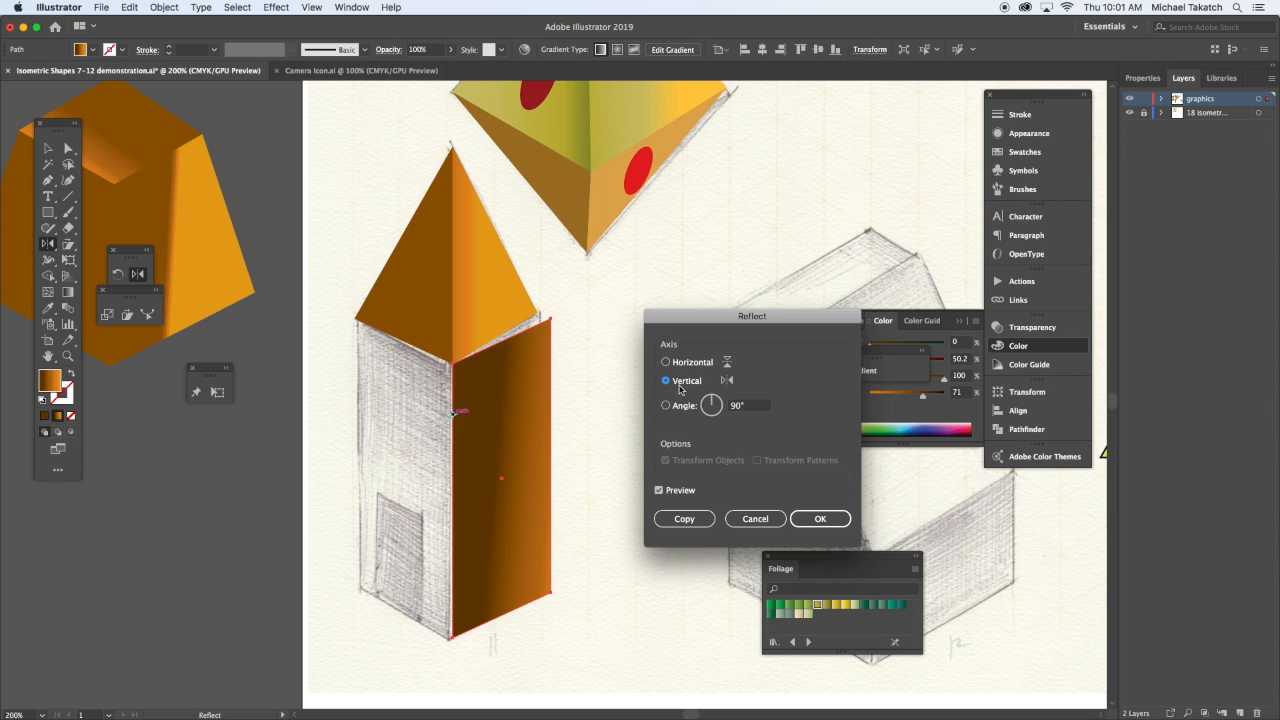
pyautogui.click(800, 519)
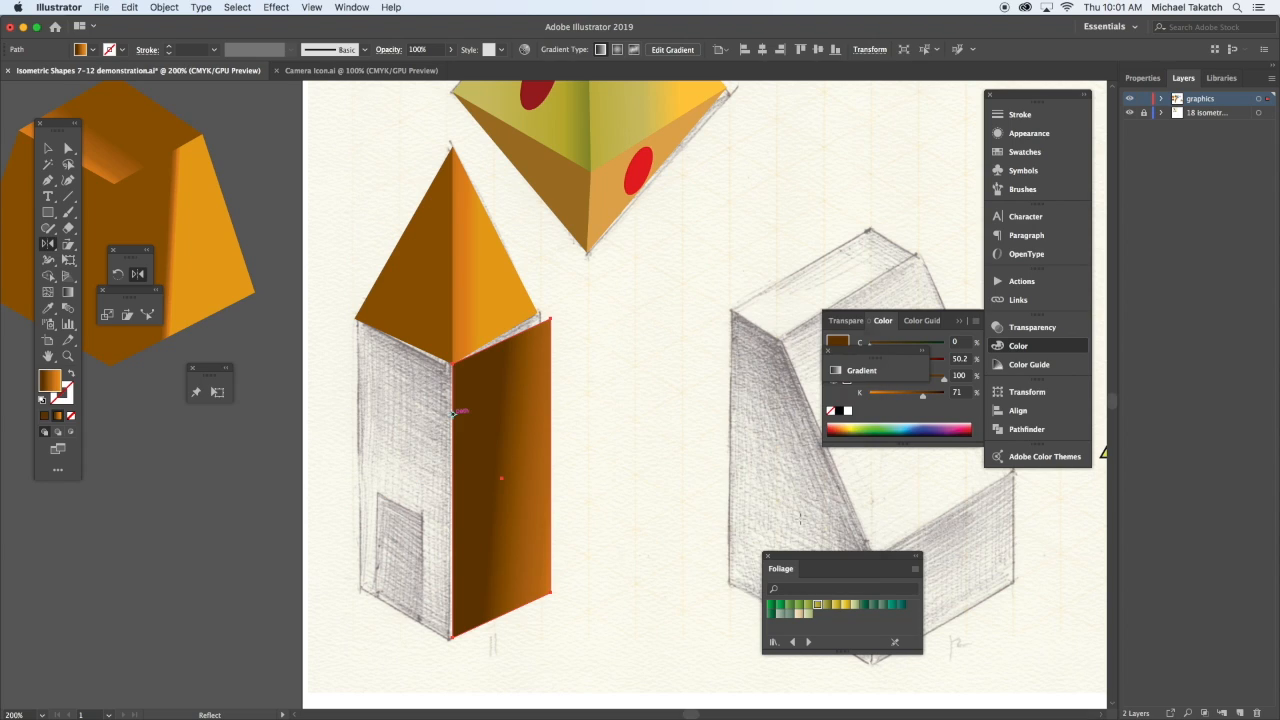
# Try to shear and narrow the reflected wall so its outer edge meets the roof's right corner.
pyautogui.click(127, 314)
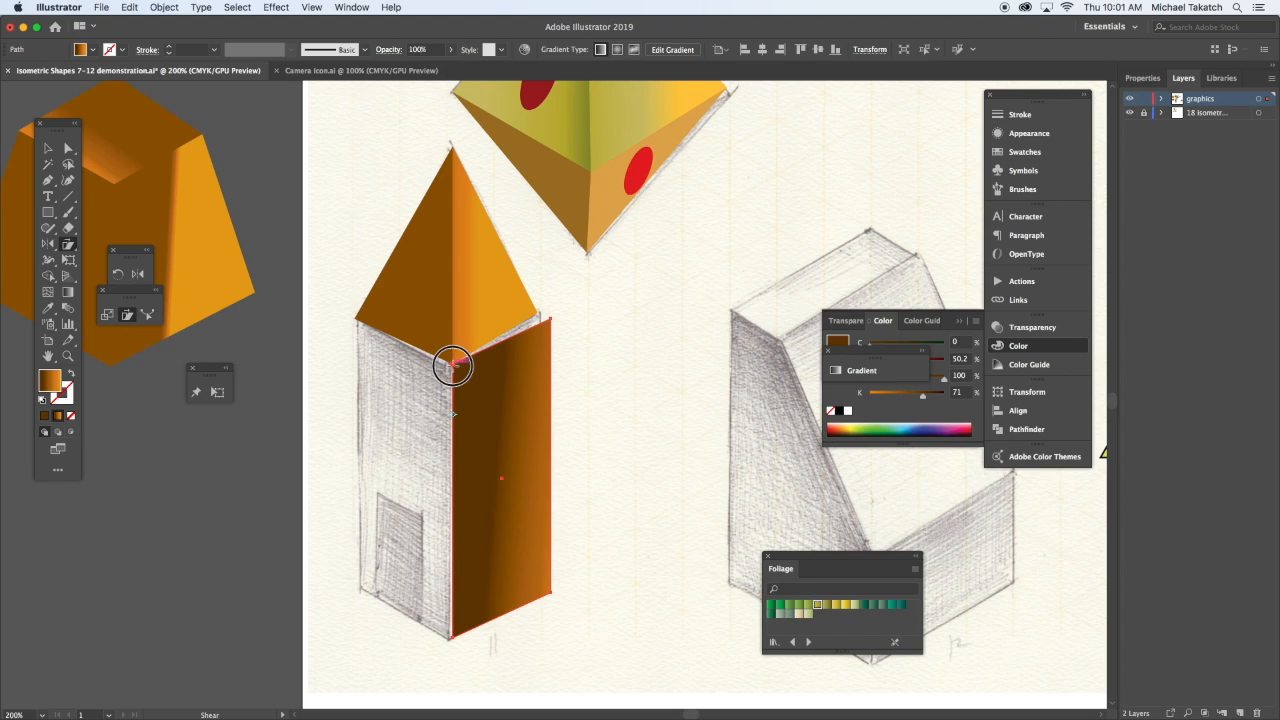
pyautogui.moveTo(551, 423)
pyautogui.mouseDown()
pyautogui.moveTo(543, 406)
pyautogui.moveTo(548, 462)
pyautogui.moveTo(542, 422)
pyautogui.mouseUp()
pyautogui.click(47, 148)
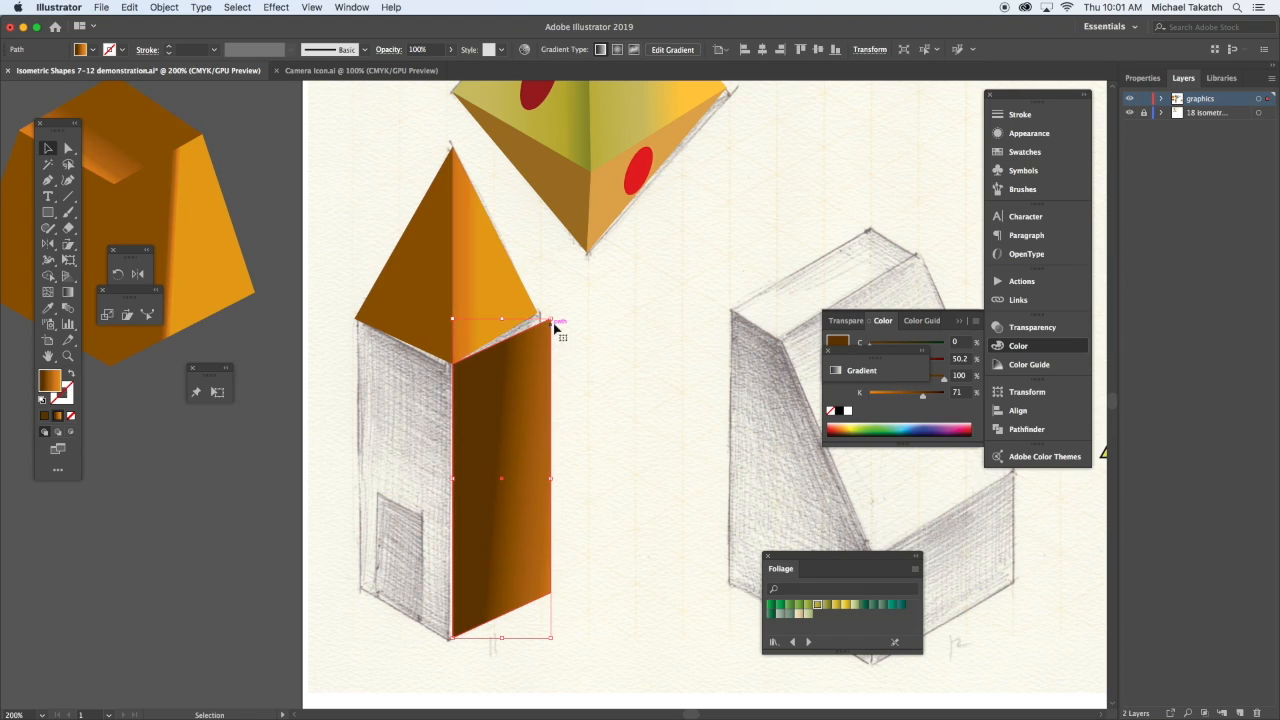
pyautogui.moveTo(553, 318); pyautogui.dragTo(539, 319)
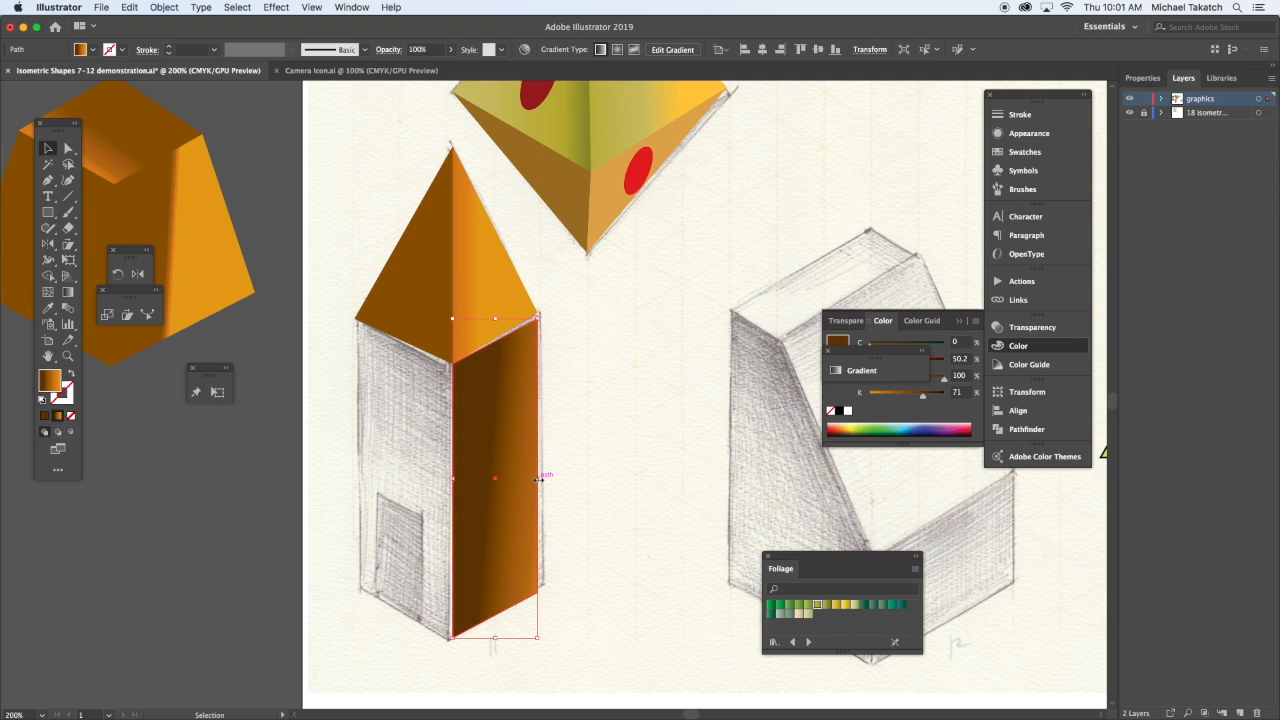
pyautogui.moveTo(538, 480); pyautogui.dragTo(537, 474)
pyautogui.click(217, 393)
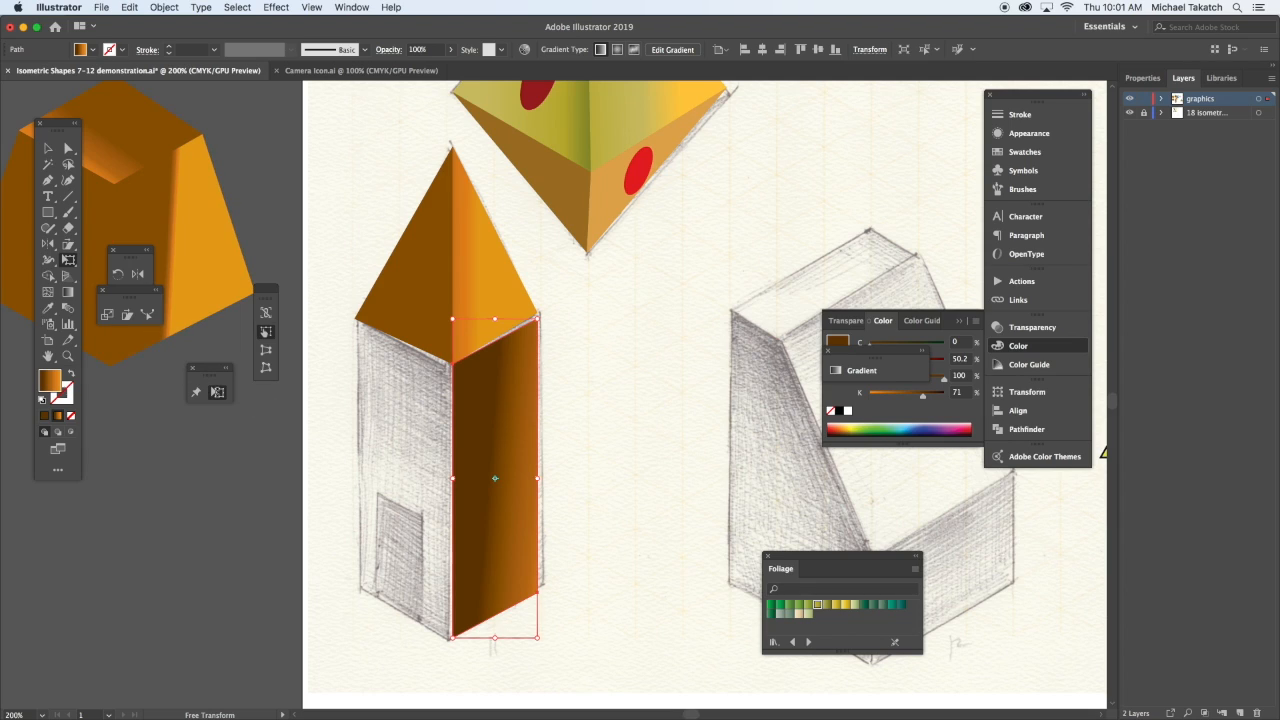
pyautogui.moveTo(531, 477)
pyautogui.mouseDown()
pyautogui.moveTo(551, 471)
pyautogui.moveTo(539, 463)
pyautogui.mouseUp()
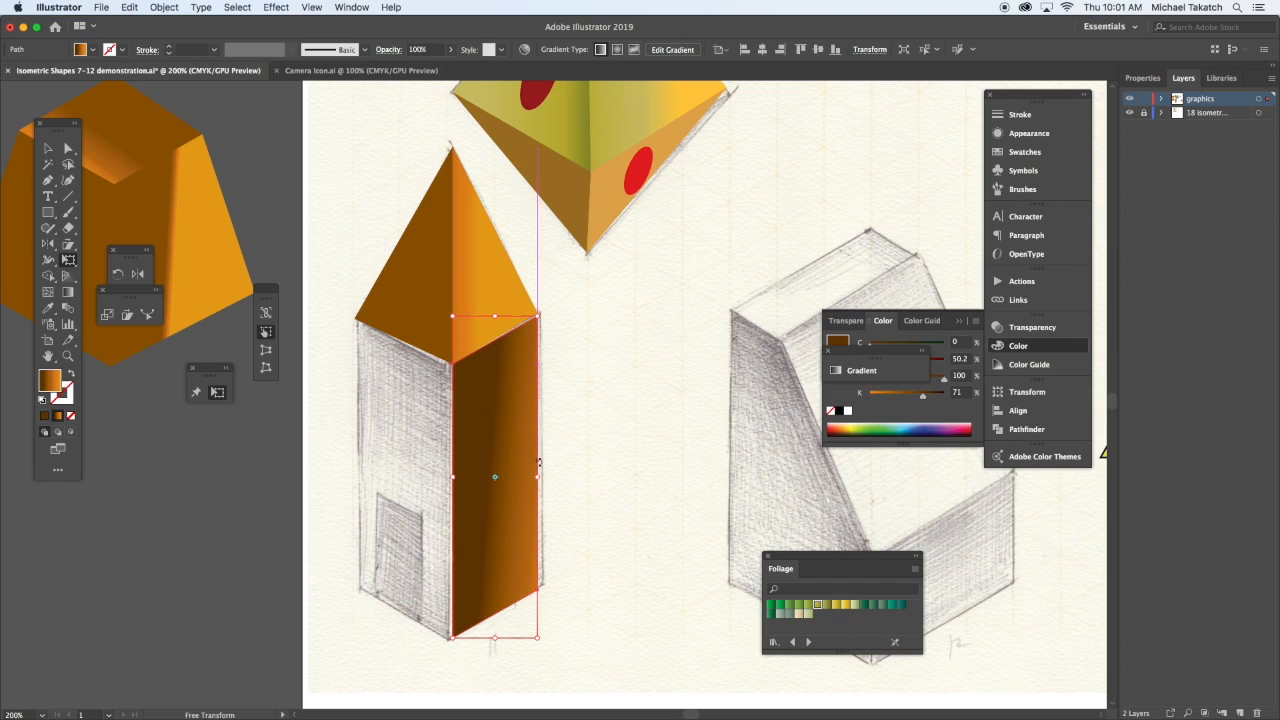
# Undo the reflected wall's reshaping and the reflection itself.
pyautogui.press('super+z')
pyautogui.press('super+z')
pyautogui.press('super+z')
pyautogui.press('super+z')
pyautogui.press('super+z')
pyautogui.press('super+z')
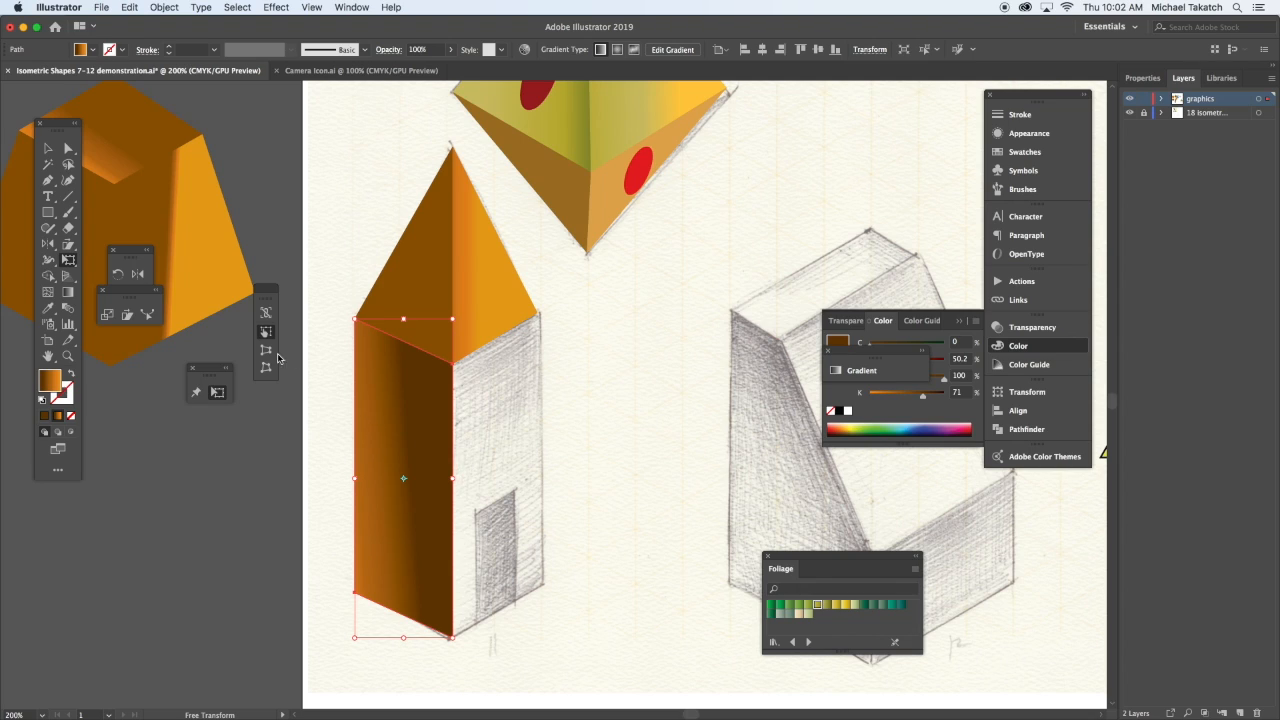
# Reflect a copy of the left wall about the vertical axis through the tower's central edge to form the right wall.
pyautogui.click(138, 274)
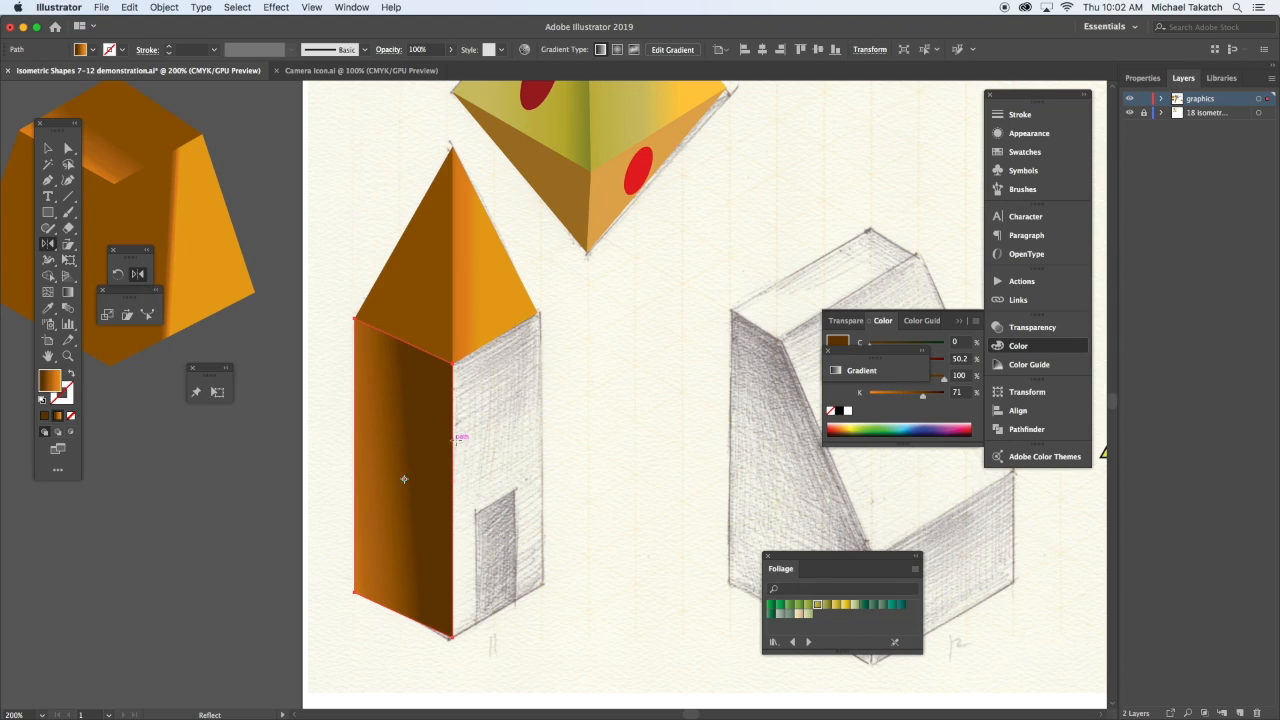
pyautogui.keyDown('alt'); pyautogui.click(453, 441); pyautogui.keyUp('alt')
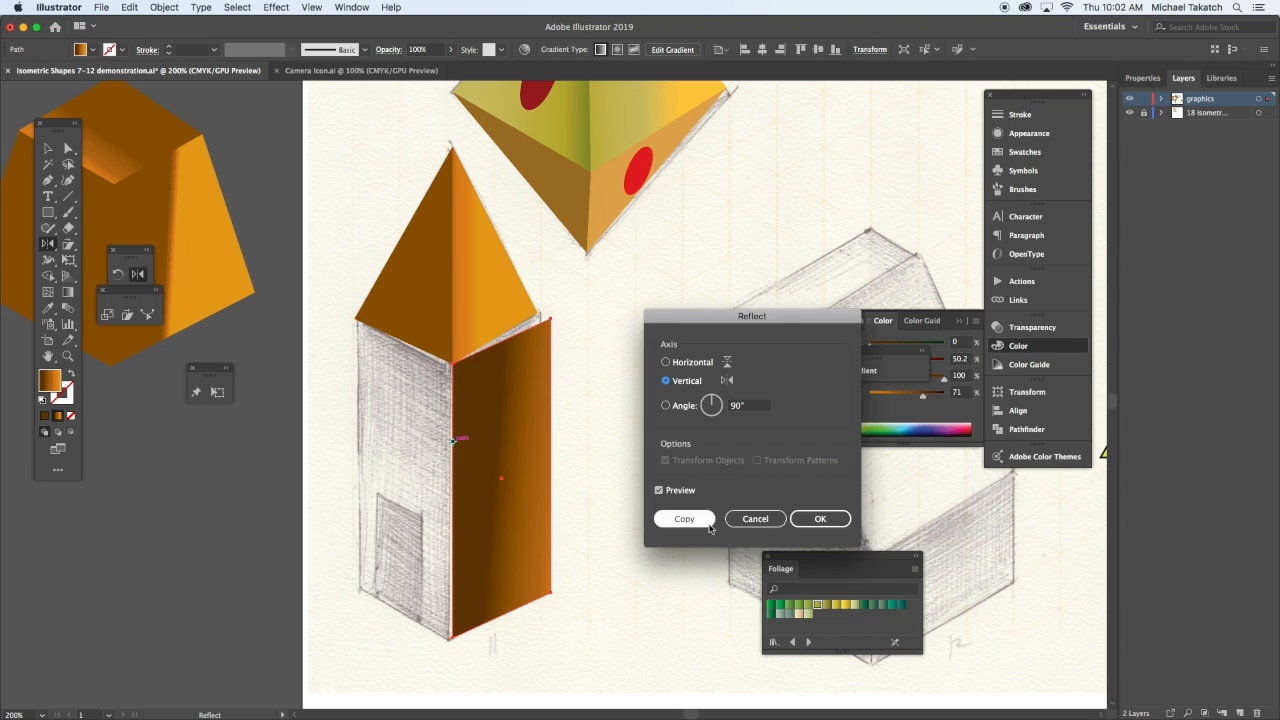
pyautogui.click(705, 521)
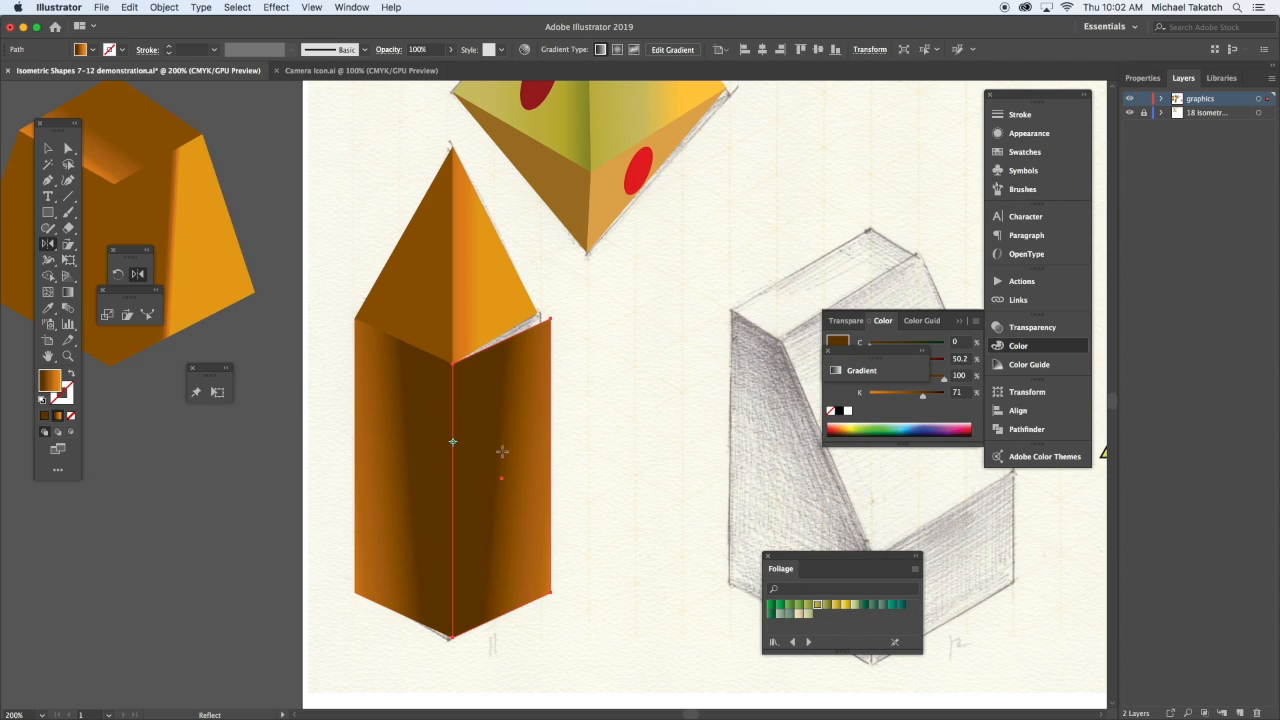
# Redirect the right wall's gradient horizontally, running from light orange at the tower's central edge to darker brown at its outer edge.
pyautogui.press('g')
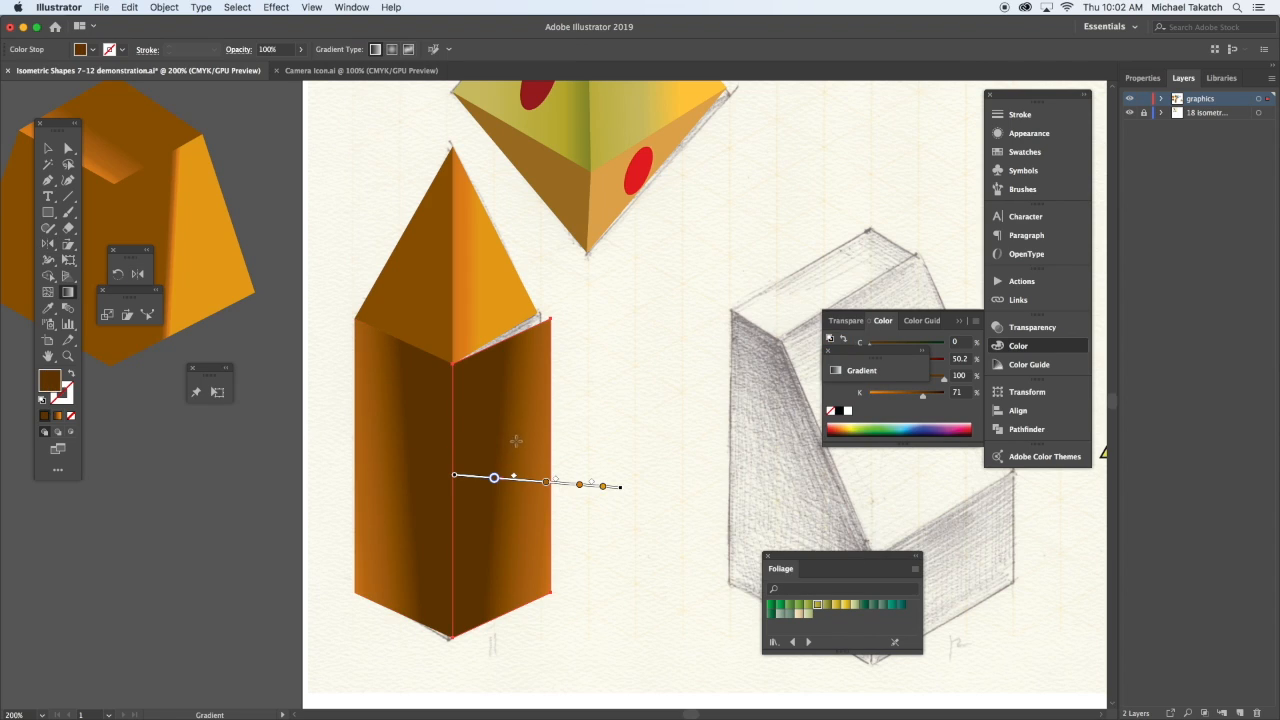
pyautogui.moveTo(531, 399)
pyautogui.mouseDown()
pyautogui.moveTo(449, 451)
pyautogui.moveTo(551, 377)
pyautogui.moveTo(551, 443)
pyautogui.moveTo(506, 445)
pyautogui.moveTo(511, 429)
pyautogui.moveTo(457, 509)
pyautogui.moveTo(445, 419)
pyautogui.moveTo(352, 403)
pyautogui.mouseUp()
pyautogui.moveTo(537, 480); pyautogui.dragTo(641, 477)
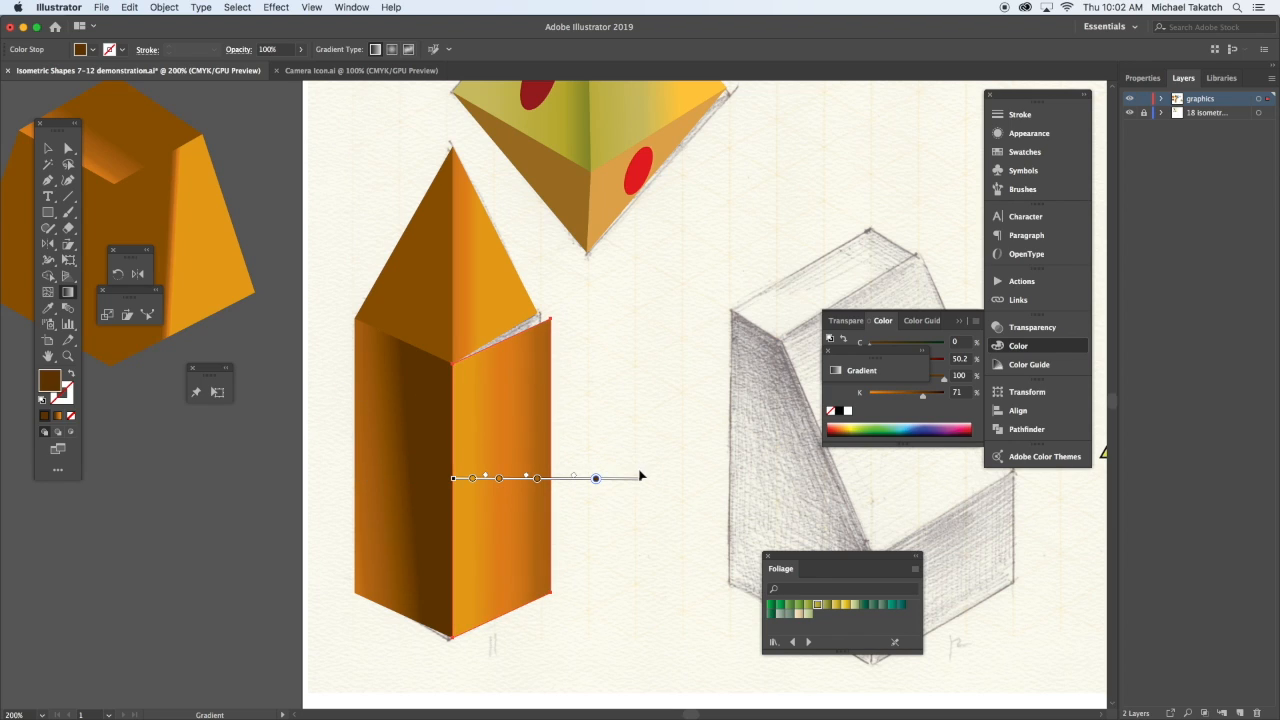
# Narrow the tower's right wall with Free Transform until its outer edge meets the roof's right corner.
pyautogui.click(127, 315)
pyautogui.moveTo(549, 439); pyautogui.dragTo(499, 431)
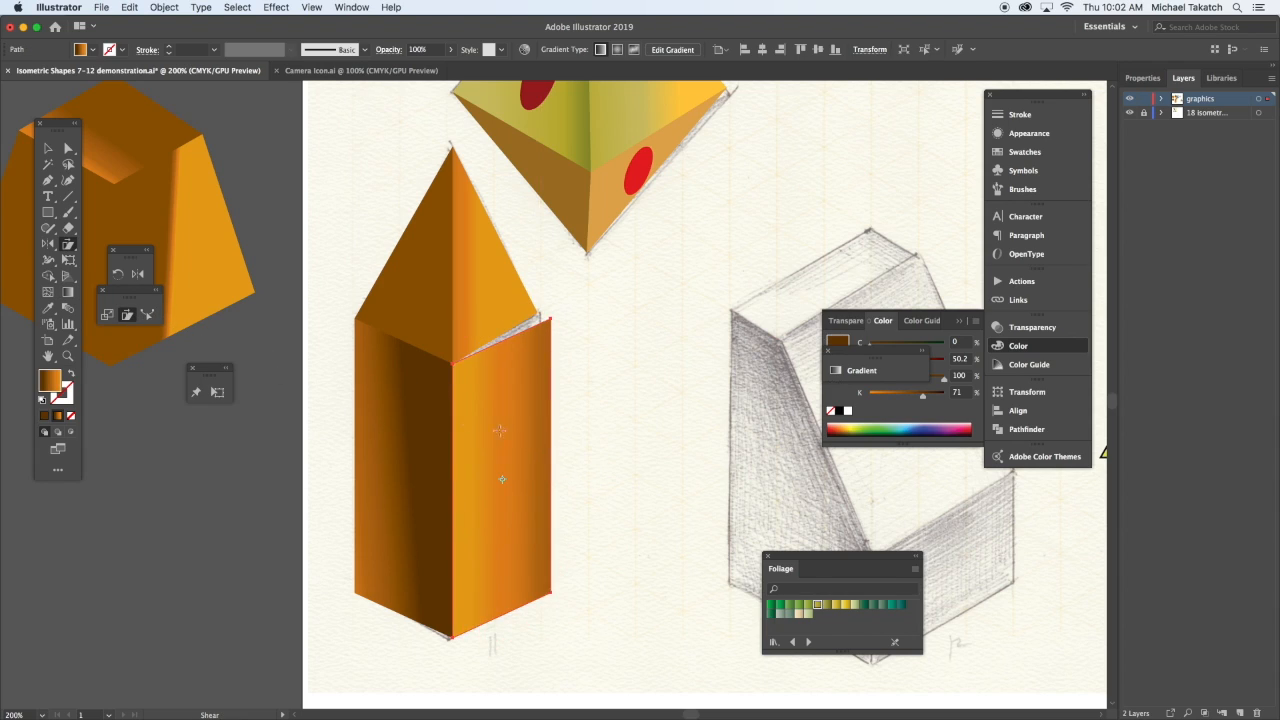
pyautogui.click(218, 393)
pyautogui.moveTo(548, 480); pyautogui.dragTo(534, 474)
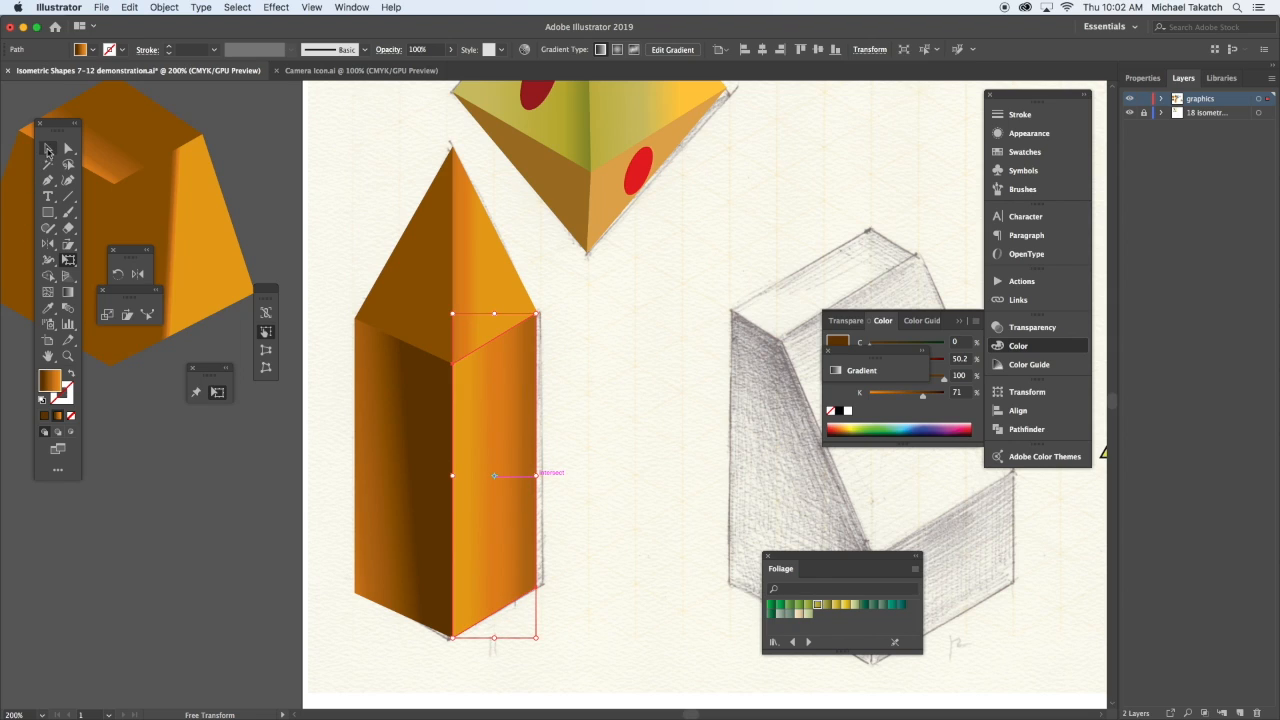
# Select all of the tower's roof and wall faces as one group.
pyautogui.press('v')
pyautogui.click(329, 180)
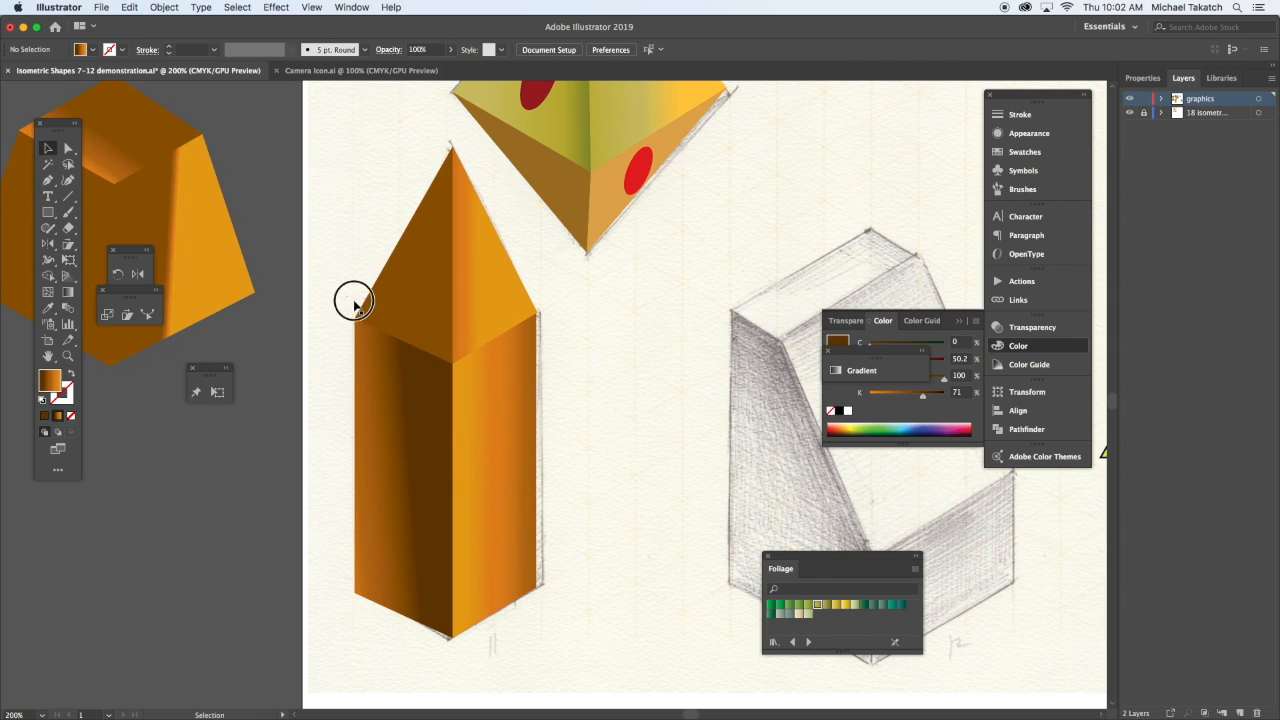
pyautogui.click(536, 428)
pyautogui.press('a')
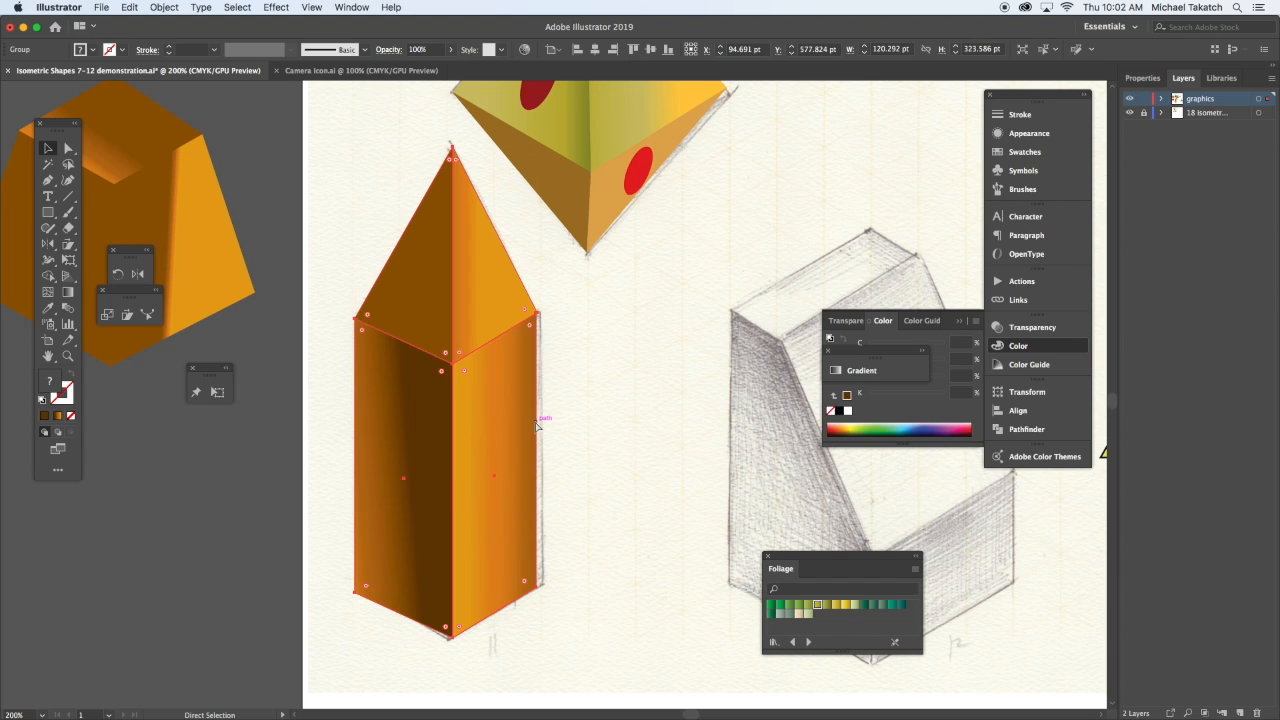
# Trace the five-sided left face of the sketched sloped block numbered 12 as a closed Pen path.
pyautogui.press('space')
pyautogui.moveTo(706, 386); pyautogui.dragTo(324, 359)
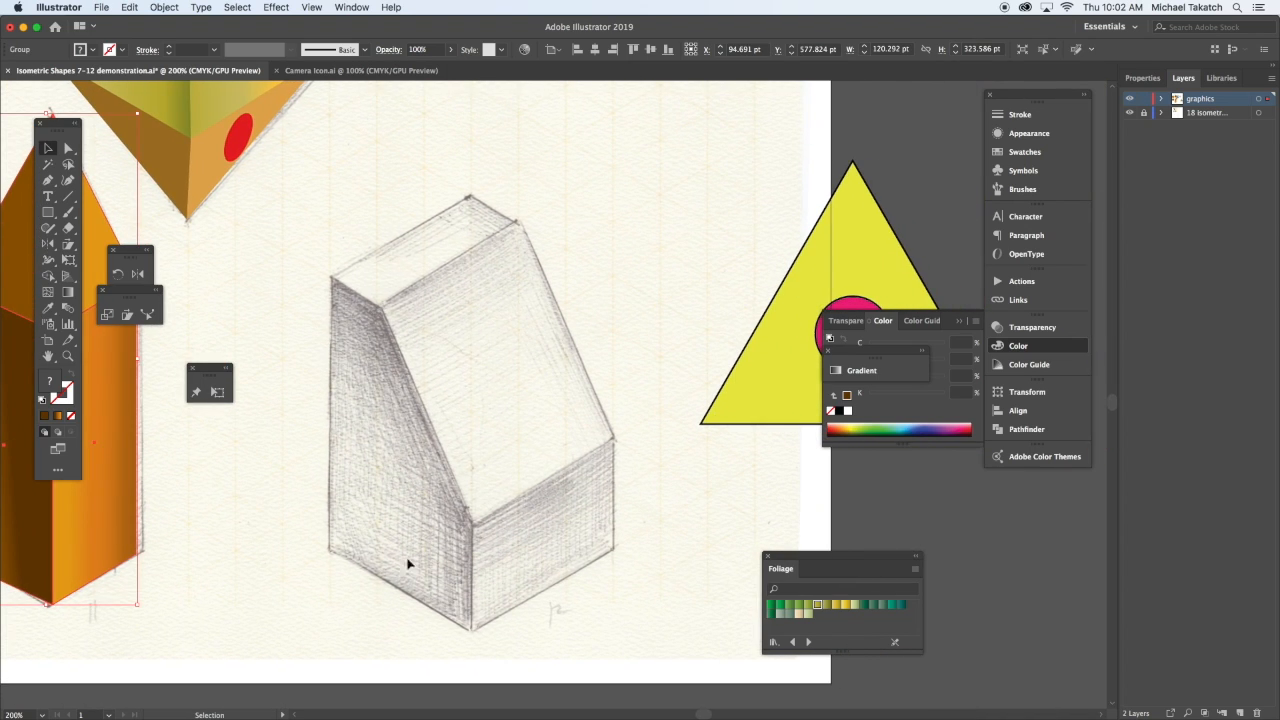
pyautogui.click(47, 180)
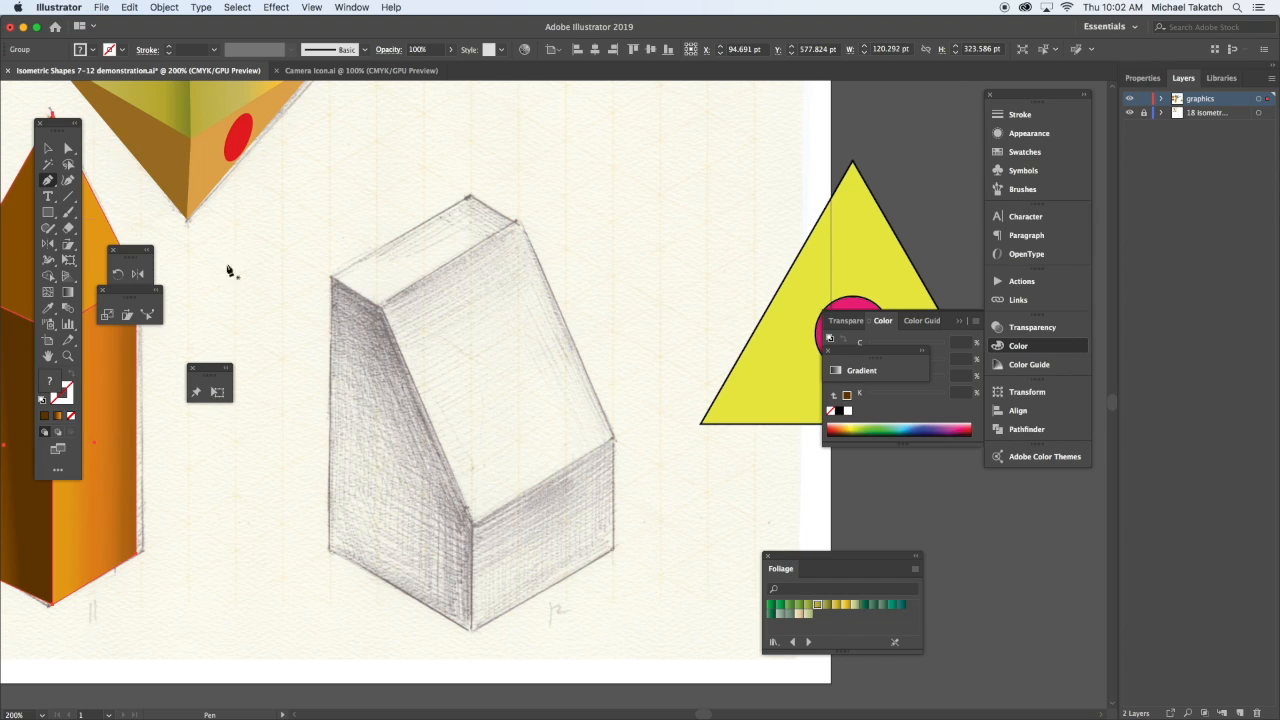
pyautogui.click(330, 277)
pyautogui.click(380, 309)
pyautogui.click(470, 522)
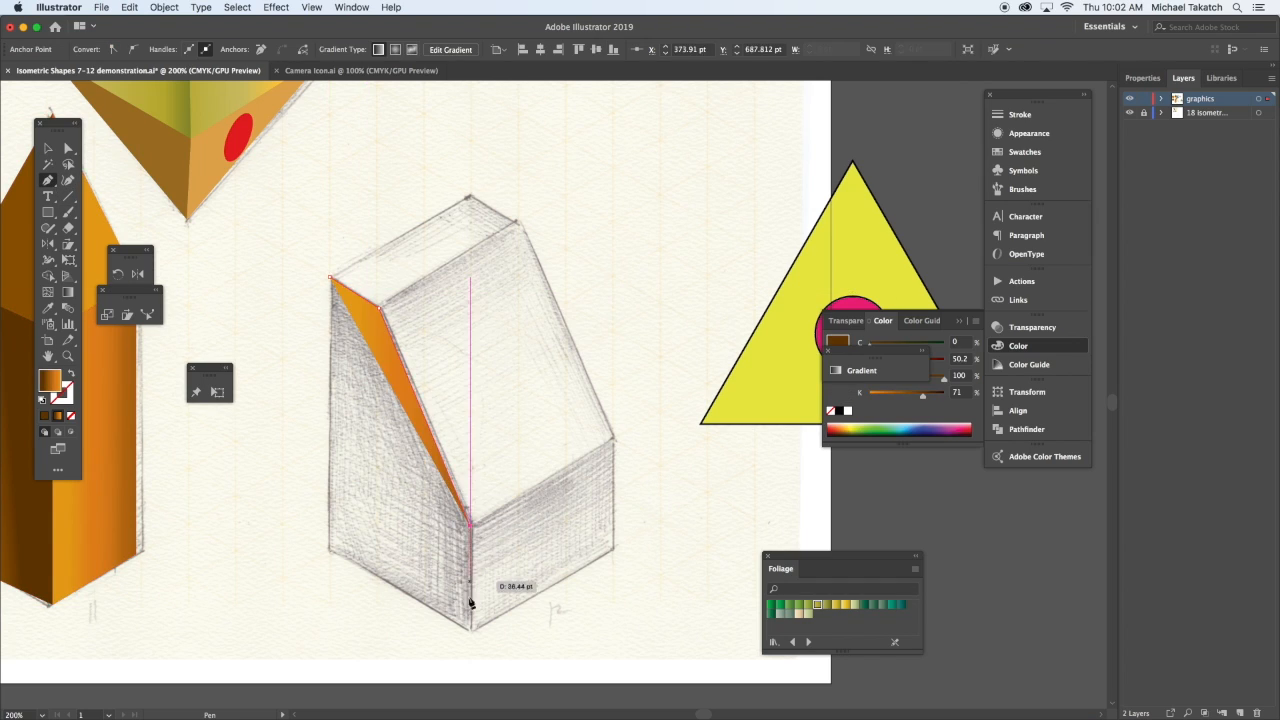
pyautogui.click(470, 631)
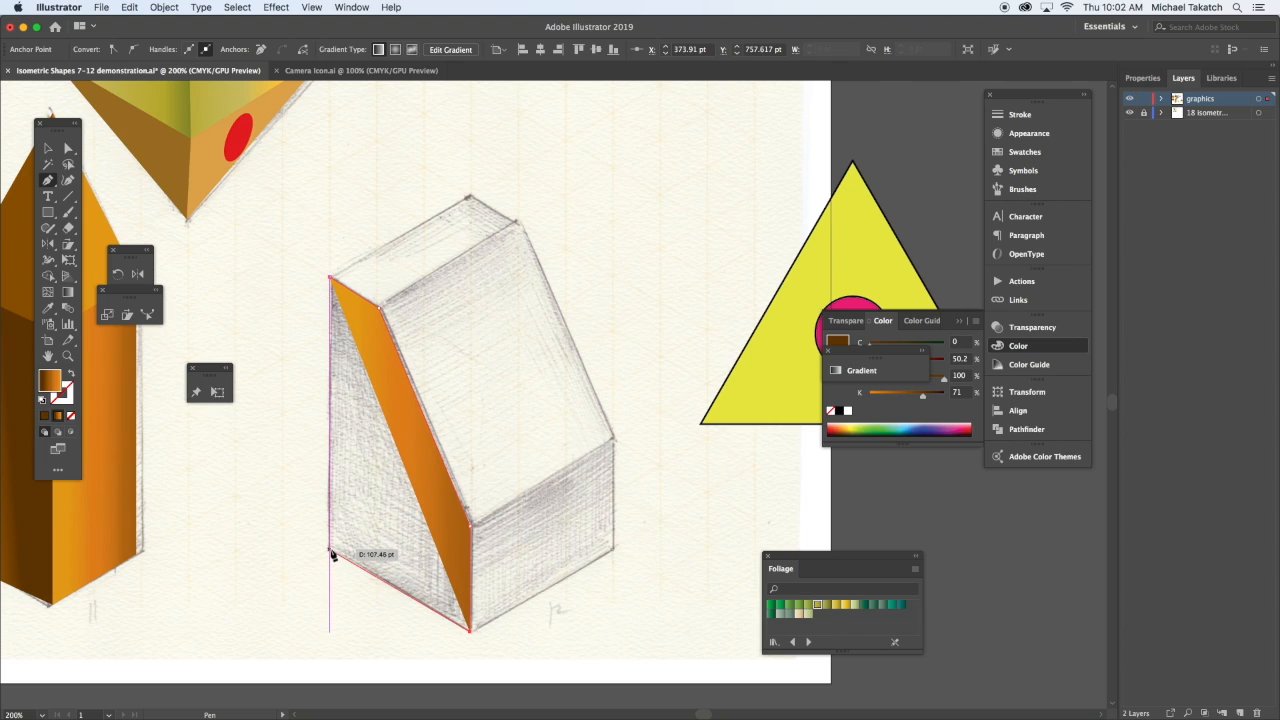
pyautogui.click(330, 549)
pyautogui.click(330, 277)
# Trace the sloped block's narrow top face as a closed four-cornered Pen path.
pyautogui.click(469, 195)
pyautogui.click(516, 221)
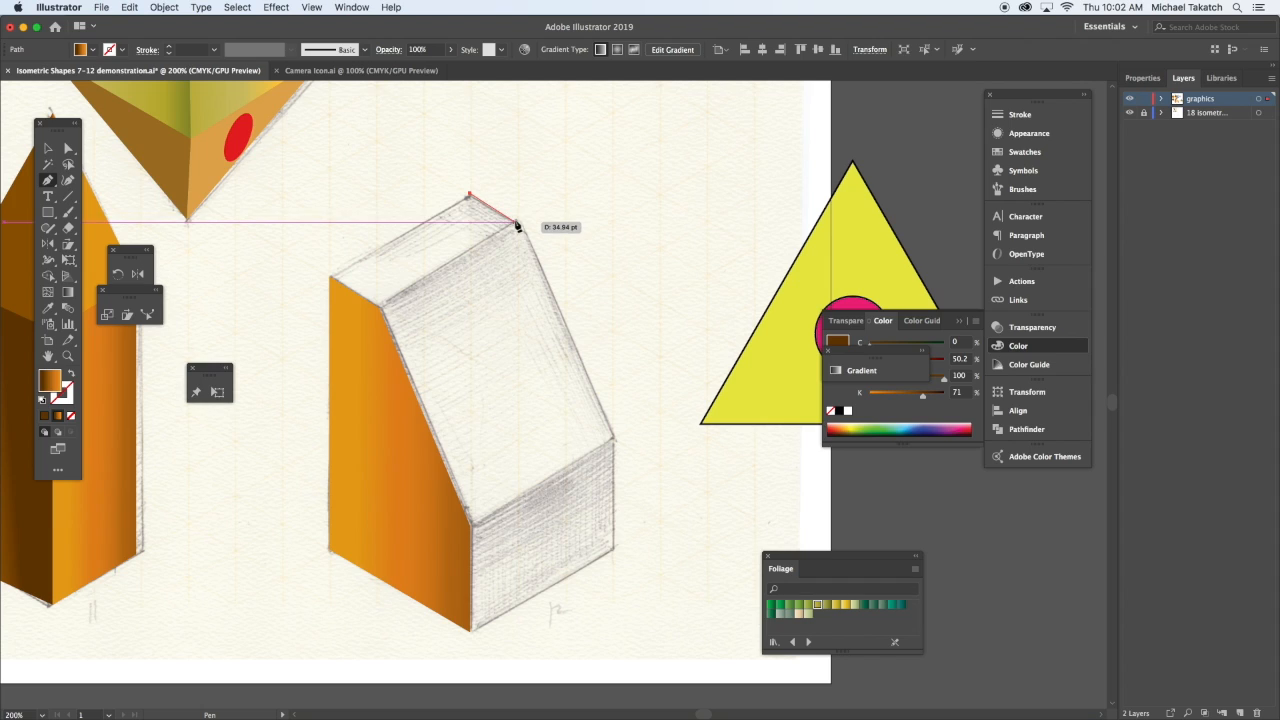
pyautogui.click(381, 305)
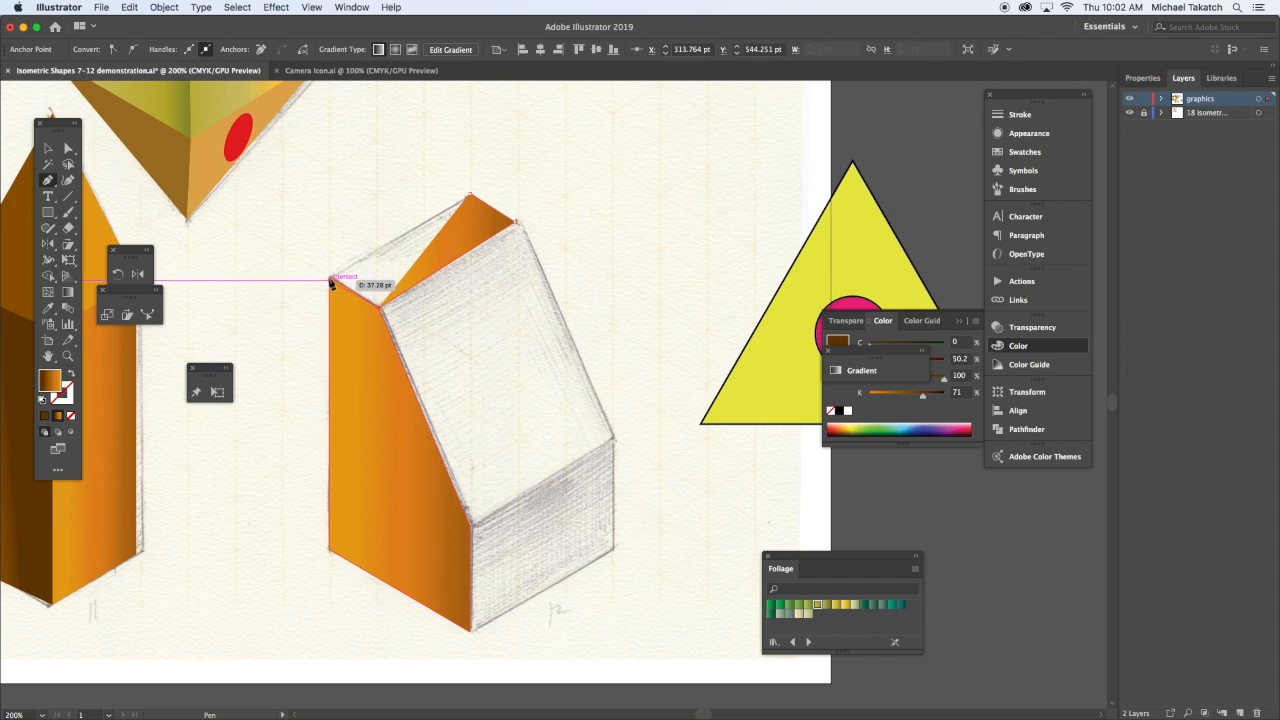
pyautogui.click(330, 279)
pyautogui.click(469, 195)
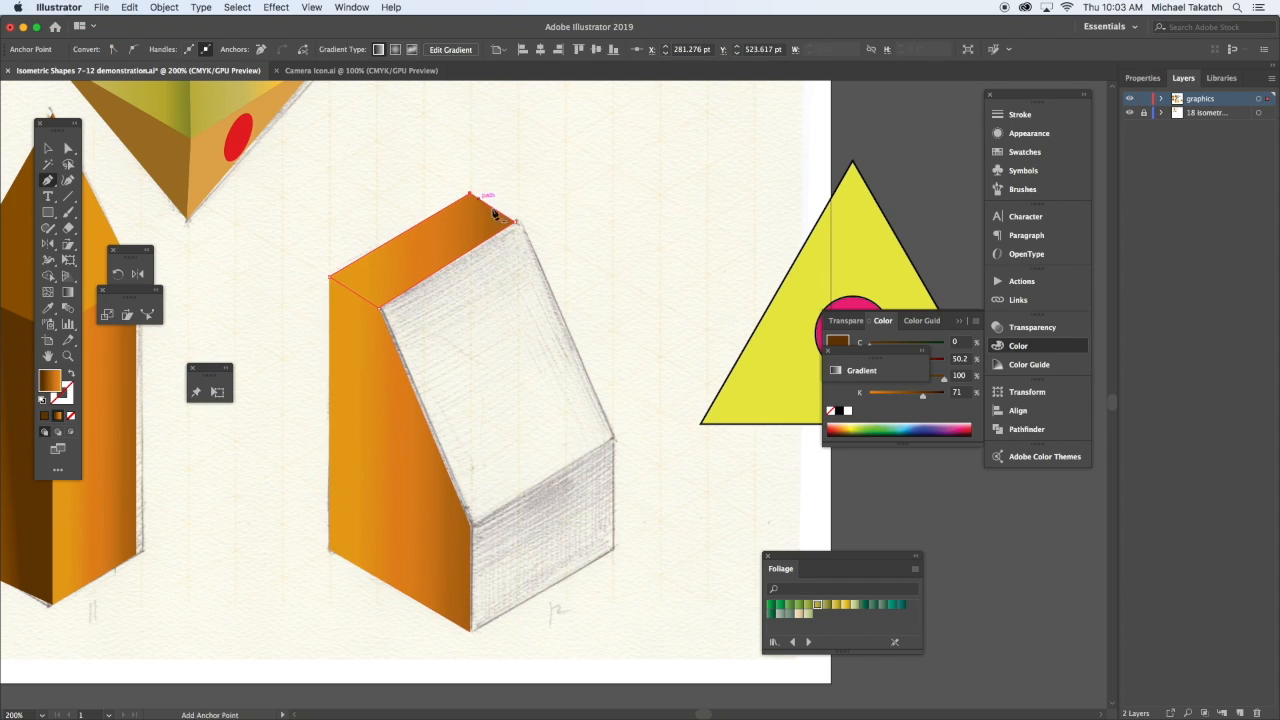
# Trace the block's large slanted face as a closed path between the top face and the lower front face.
pyautogui.click(614, 441)
pyautogui.click(470, 522)
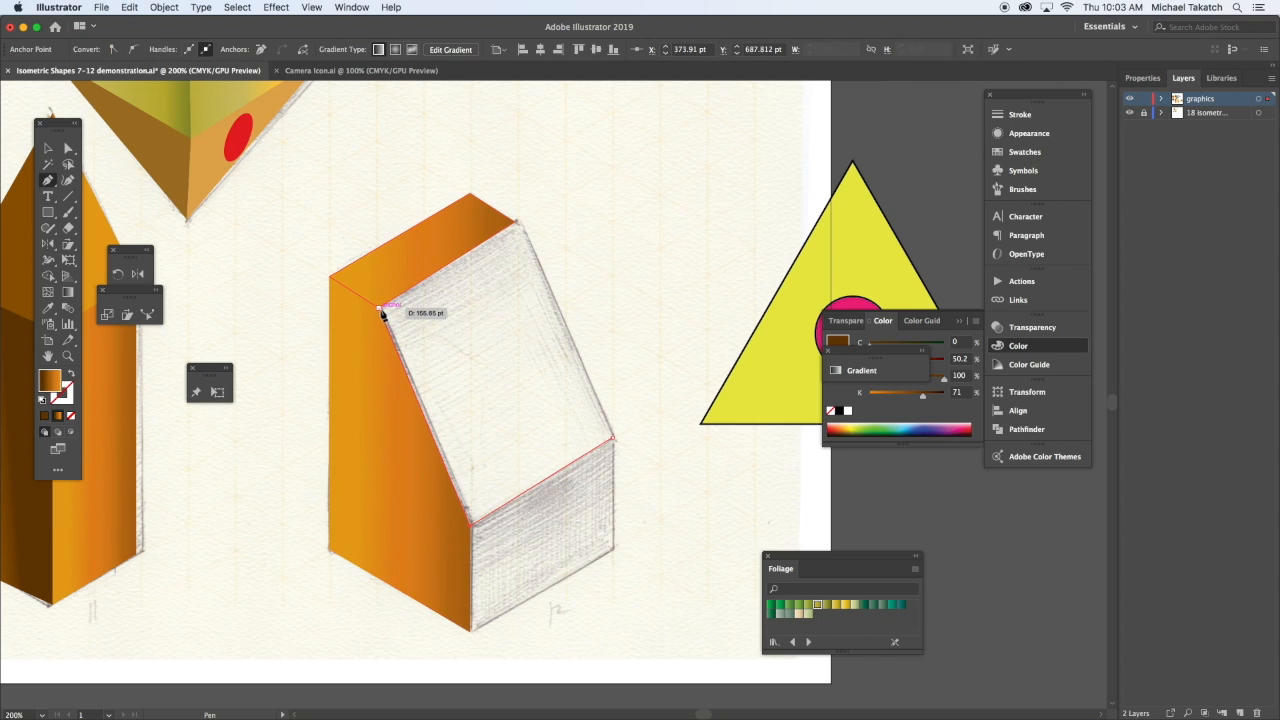
pyautogui.click(381, 306)
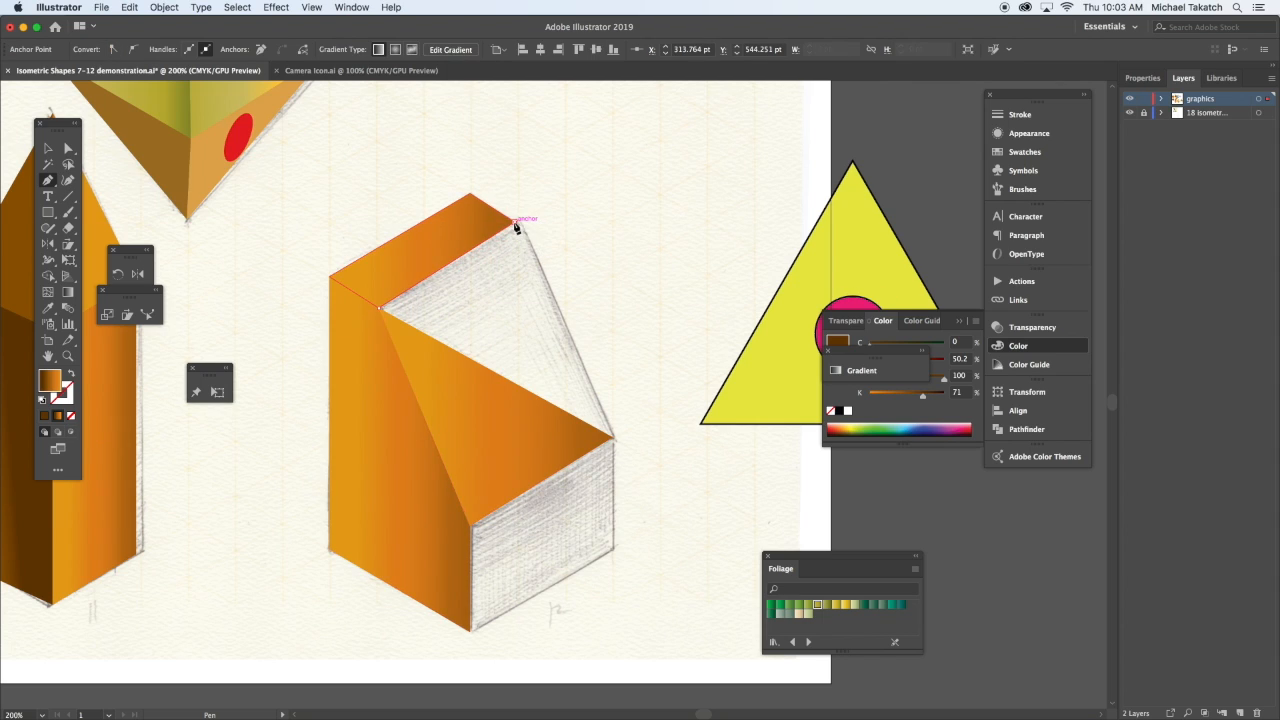
pyautogui.click(516, 222)
pyautogui.click(614, 441)
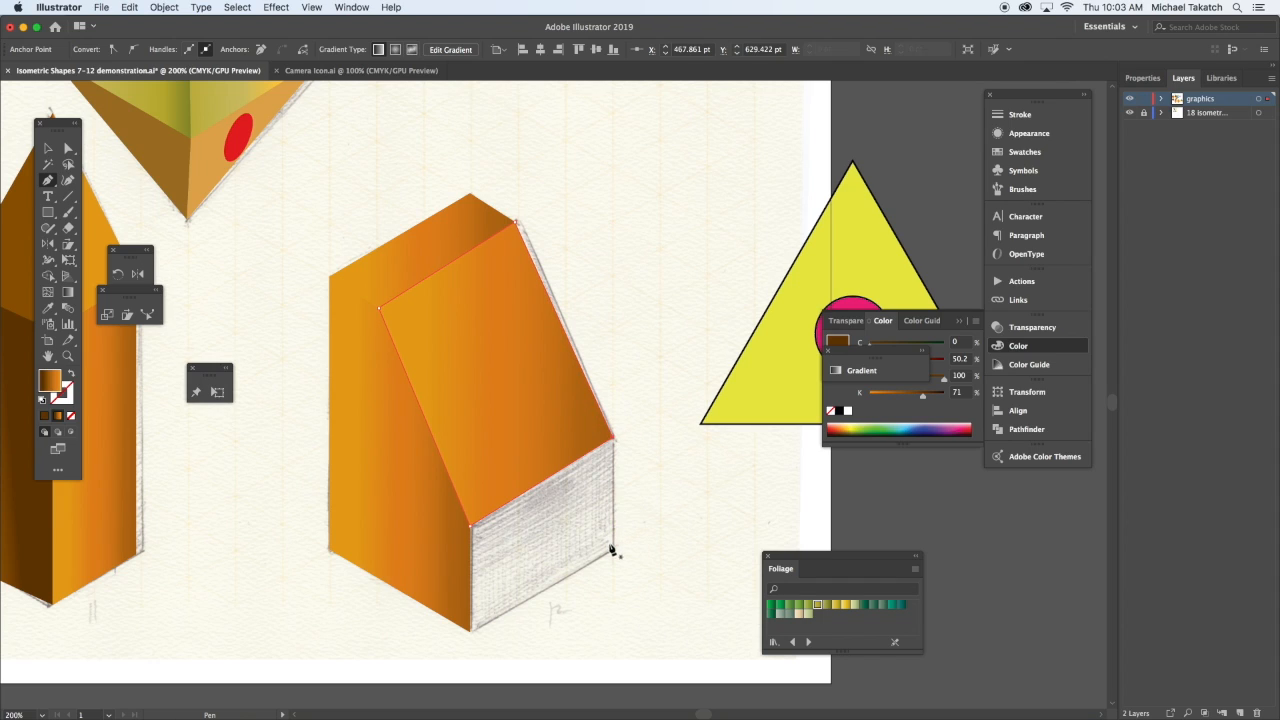
# Trace the block's lower front face as a four-cornered Pen path beneath the slanted face.
pyautogui.click(613, 549)
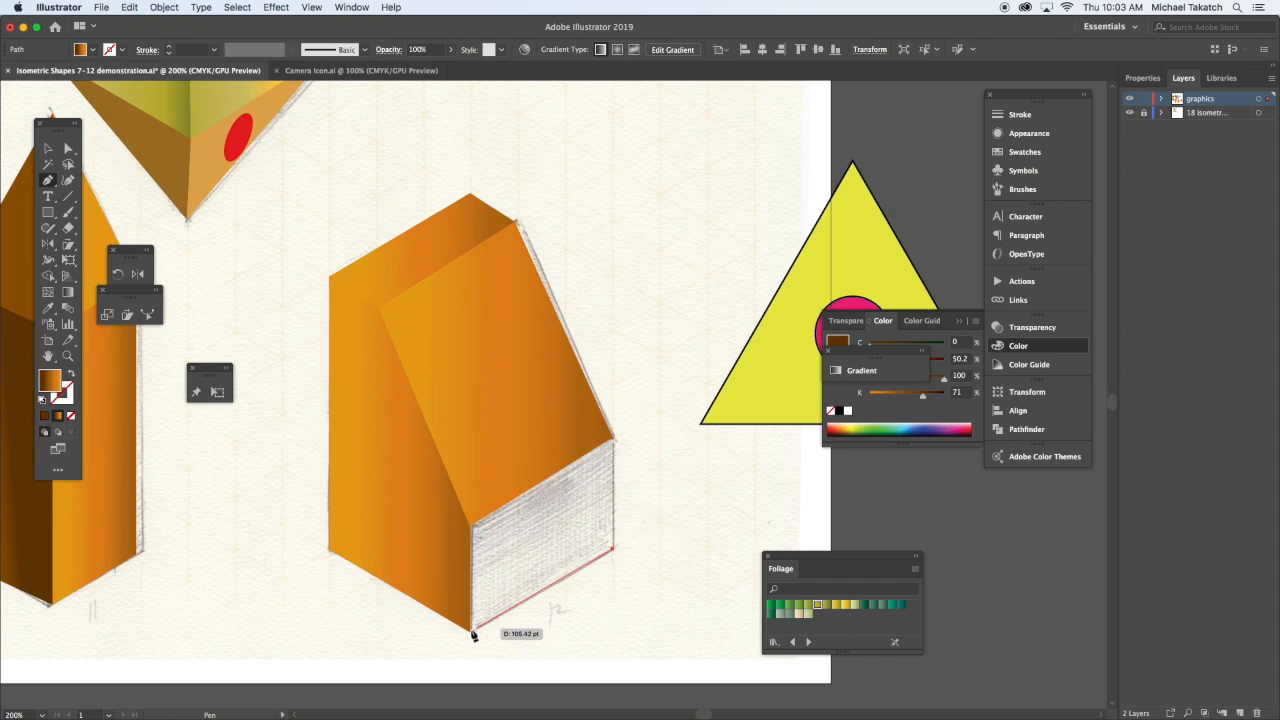
pyautogui.click(471, 630)
pyautogui.click(471, 523)
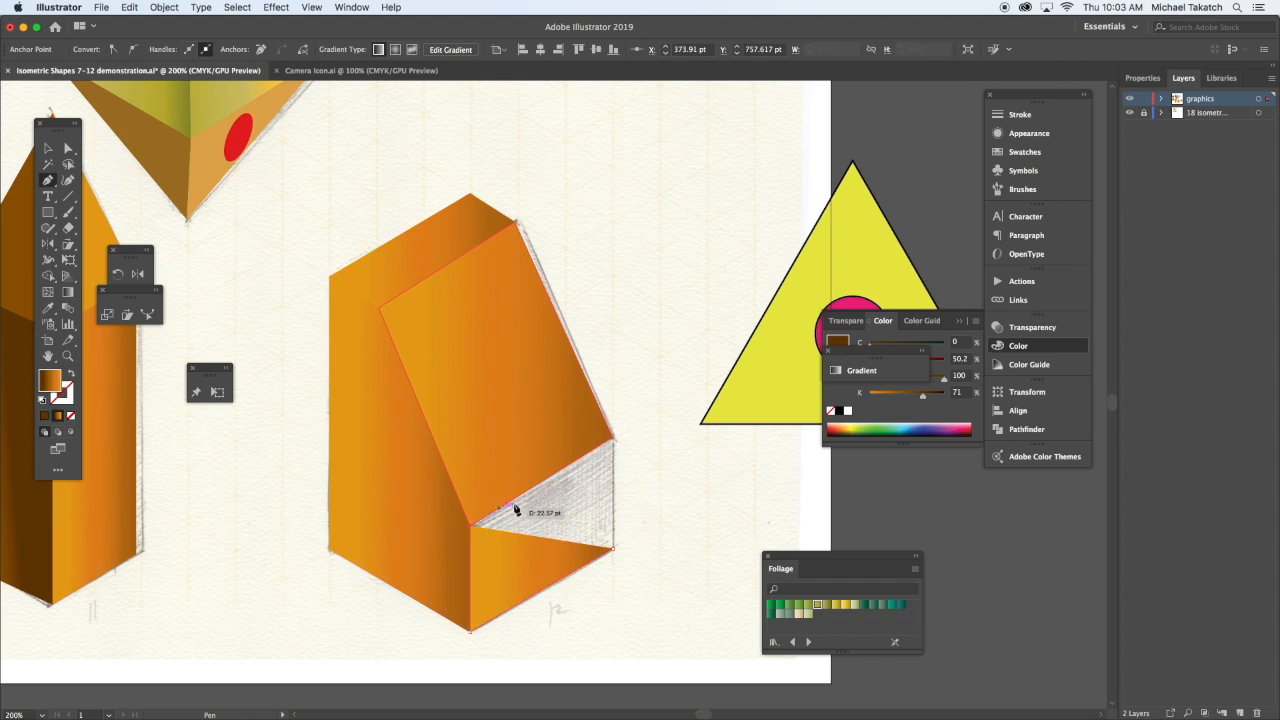
pyautogui.click(613, 441)
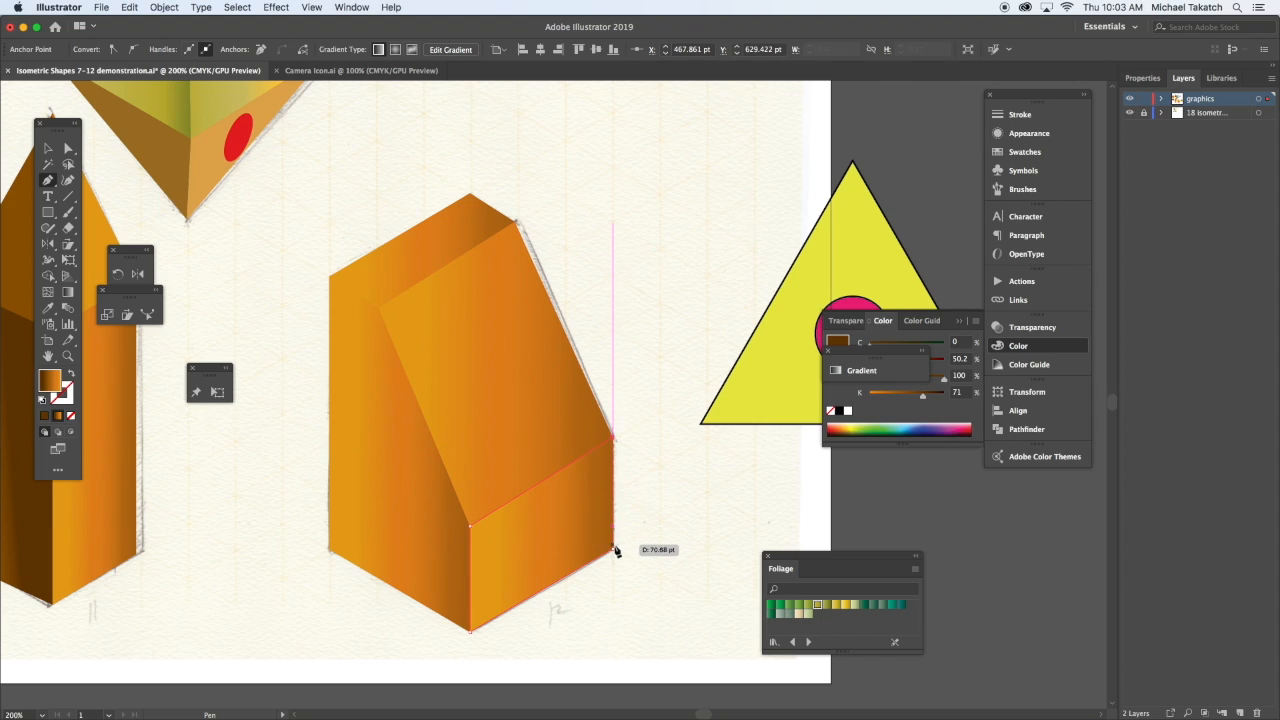
# Shift the slanted face's gradient to the right so light orange covers most of the face.
pyautogui.press('v')
pyautogui.click(503, 408)
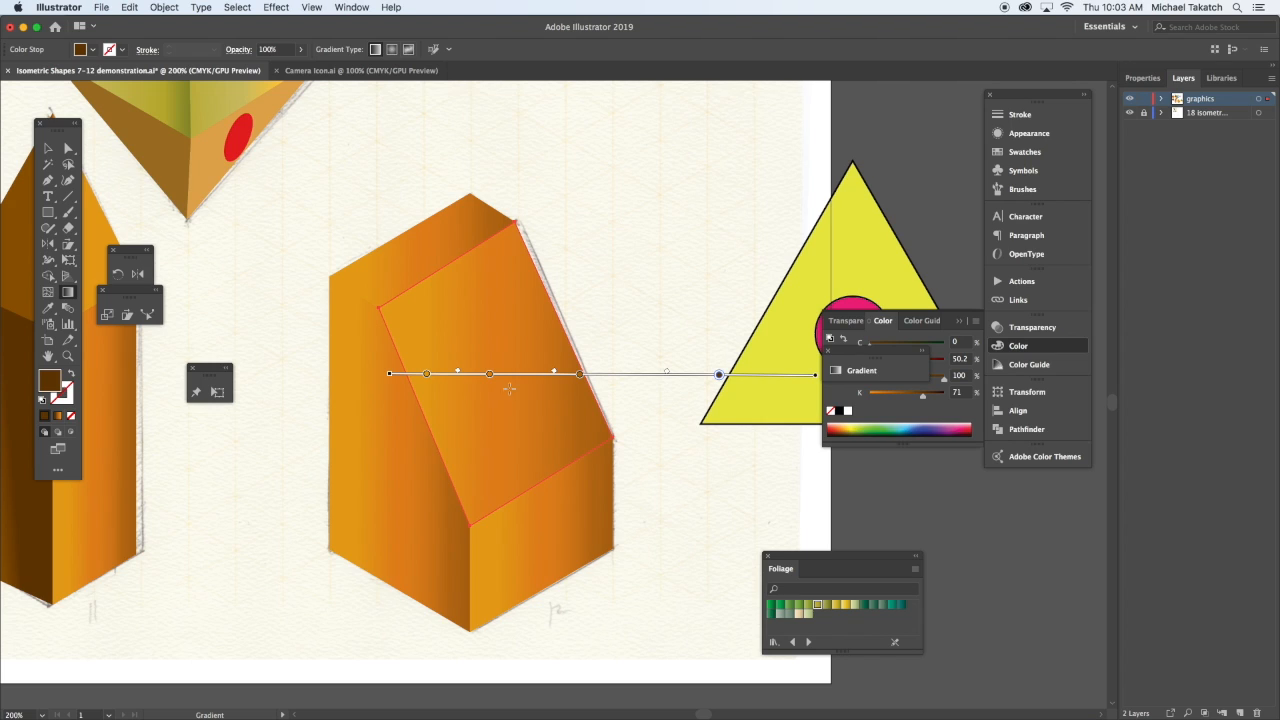
pyautogui.moveTo(682, 375)
pyautogui.mouseDown()
pyautogui.moveTo(606, 374)
pyautogui.moveTo(733, 350)
pyautogui.moveTo(766, 351)
pyautogui.moveTo(785, 374)
pyautogui.mouseUp()
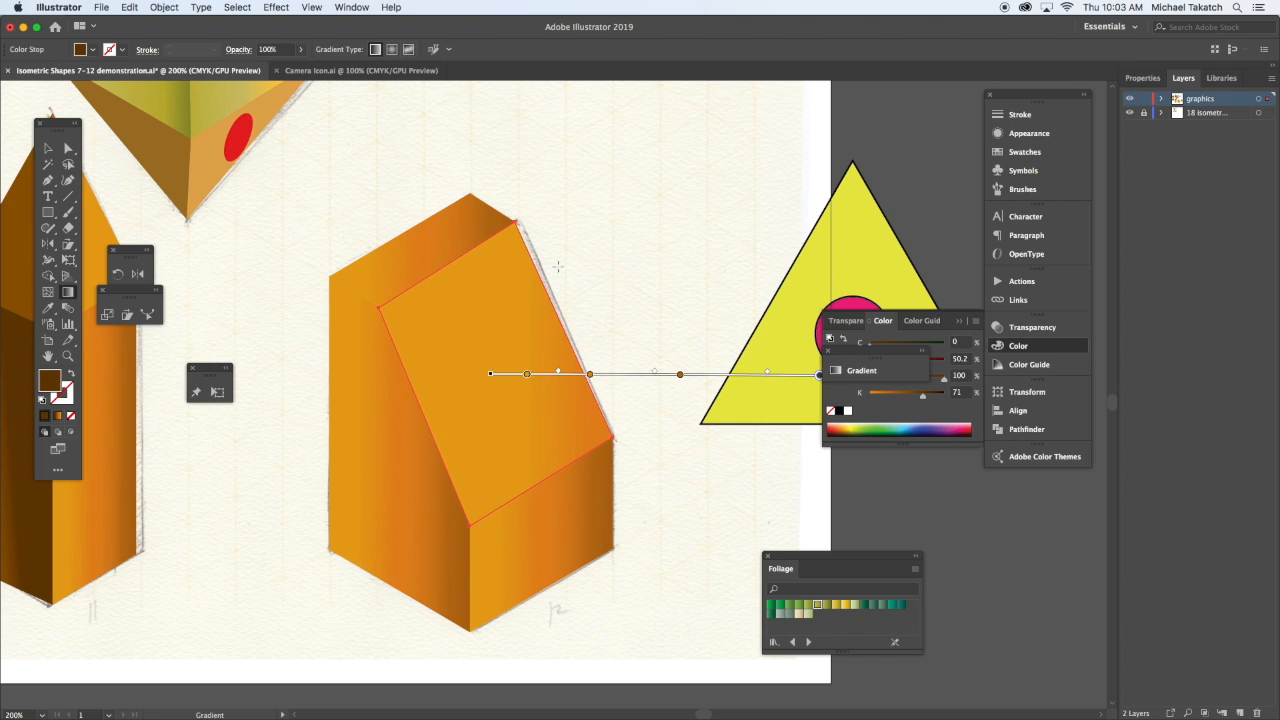
# Shift the top face's gradient left to darken its right end, and reverse the left face's gradient so dark brown lies toward the front edge.
pyautogui.click(452, 242)
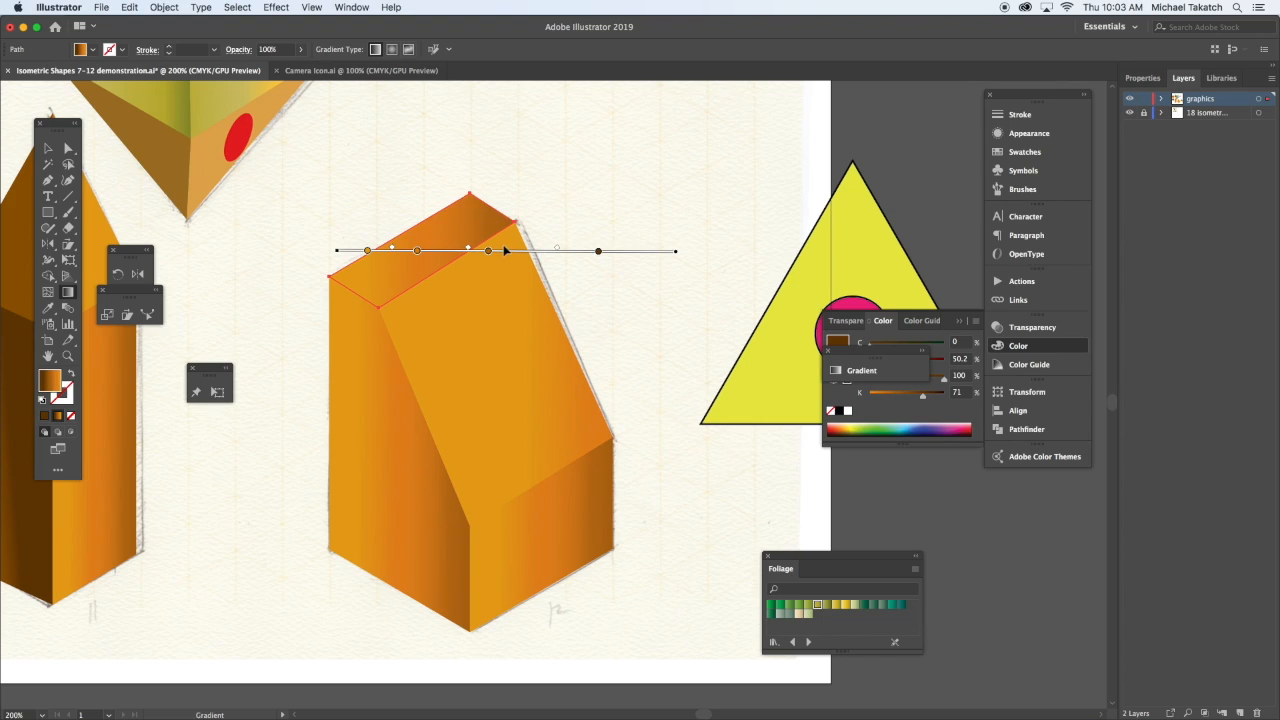
pyautogui.moveTo(491, 244); pyautogui.dragTo(456, 248)
pyautogui.click(381, 408)
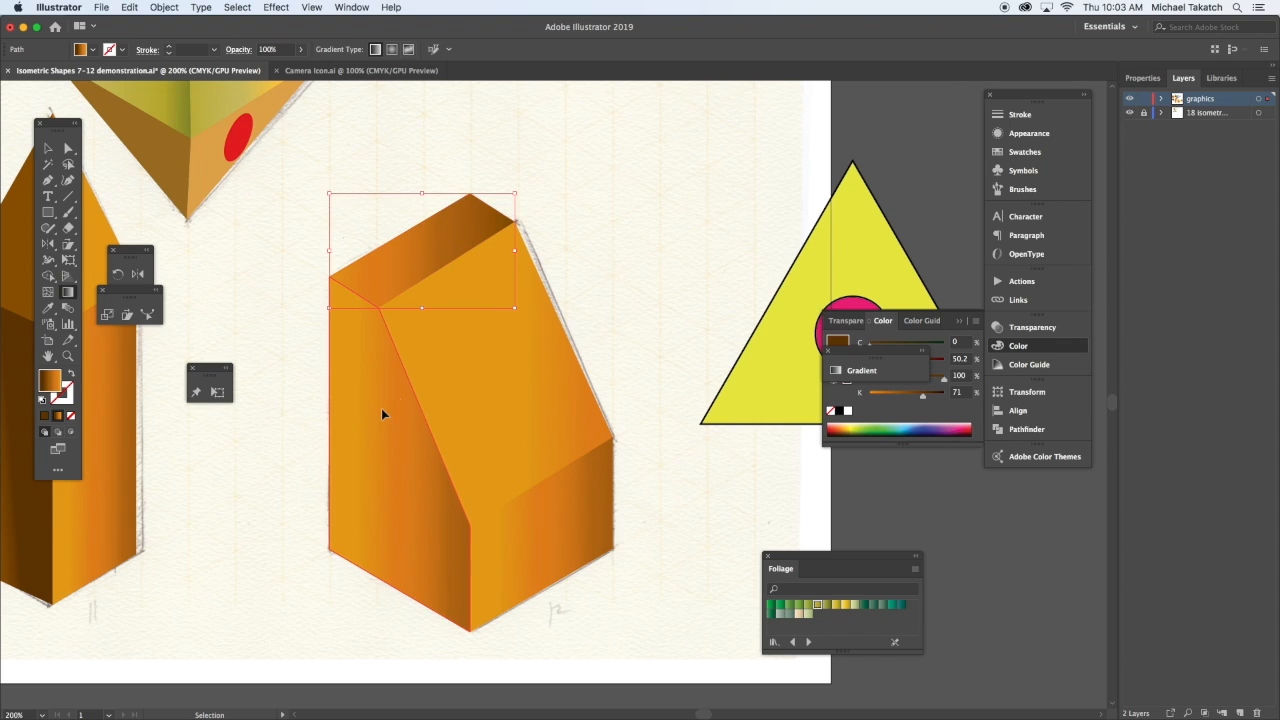
pyautogui.moveTo(459, 458); pyautogui.dragTo(325, 458)
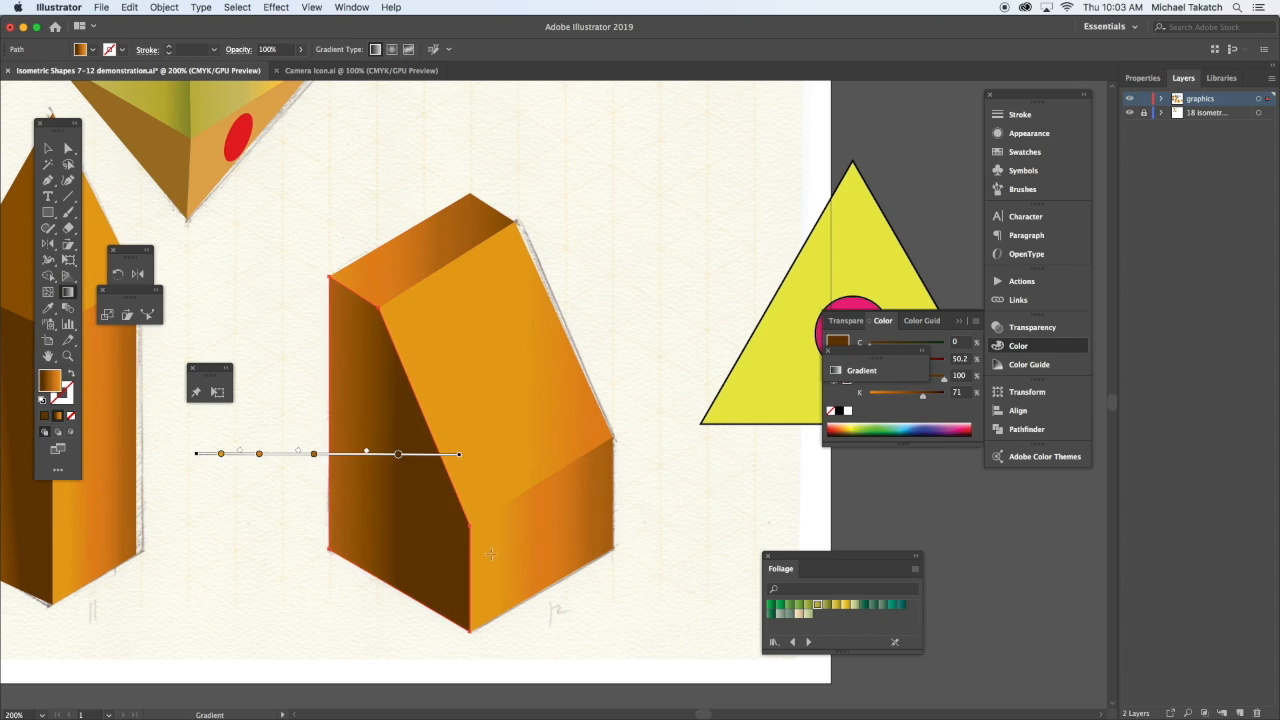
# Angle the lower front face's gradient steeply downward, from dark brown under the slanted face to lighter orange at its lower left corner.
pyautogui.click(556, 545)
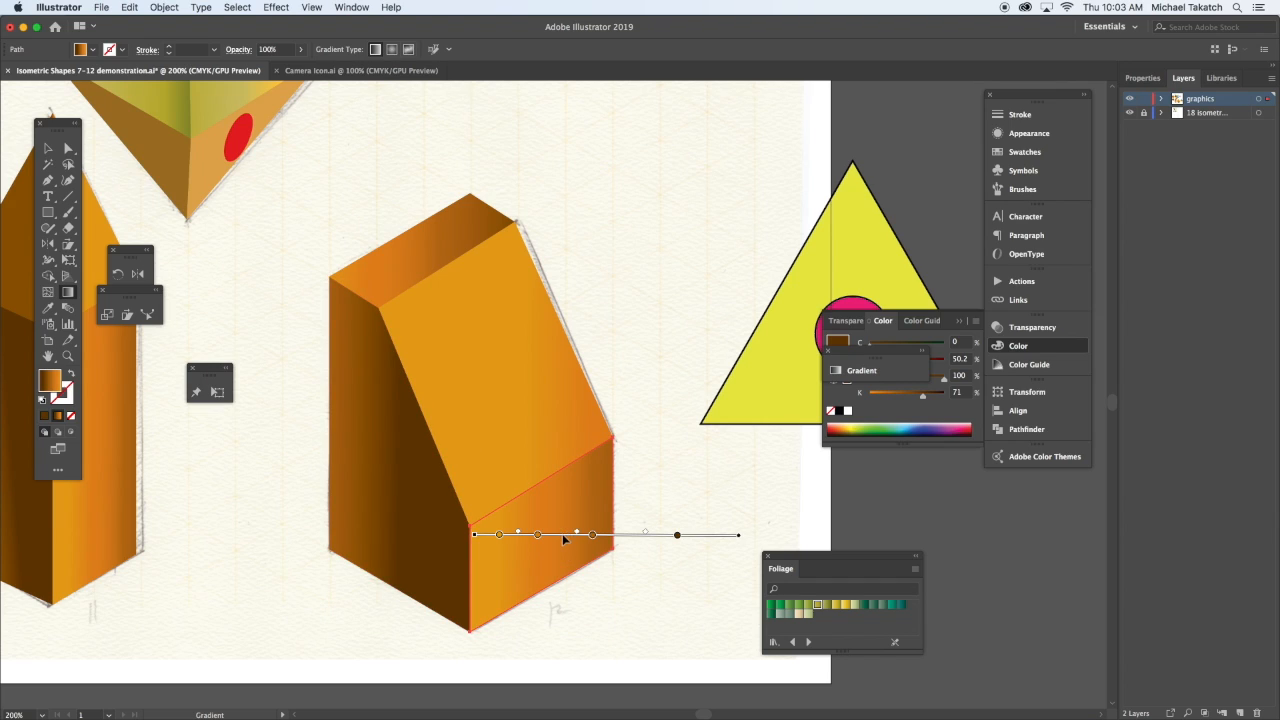
pyautogui.moveTo(585, 537); pyautogui.dragTo(543, 535)
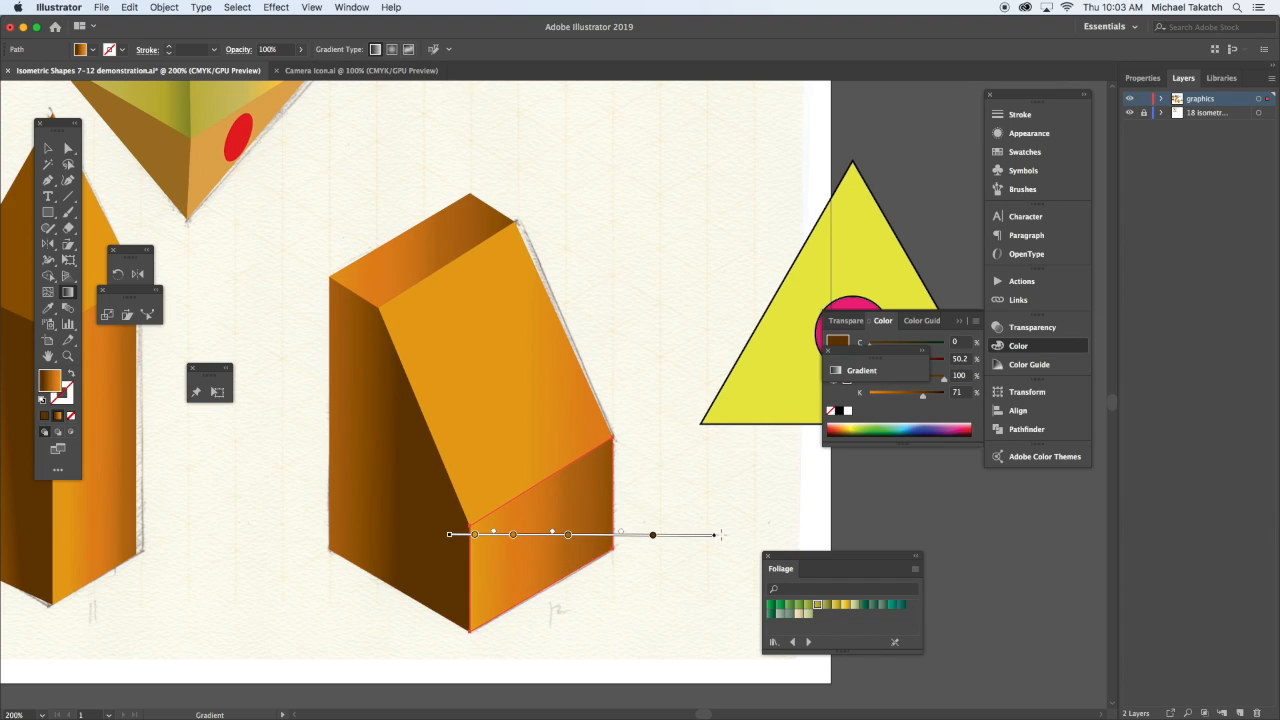
pyautogui.moveTo(449, 534)
pyautogui.mouseDown()
pyautogui.moveTo(494, 455)
pyautogui.moveTo(551, 411)
pyautogui.moveTo(630, 410)
pyautogui.mouseUp()
pyautogui.moveTo(453, 384)
pyautogui.mouseDown()
pyautogui.moveTo(397, 447)
pyautogui.moveTo(498, 648)
pyautogui.moveTo(672, 670)
pyautogui.moveTo(609, 672)
pyautogui.moveTo(543, 449)
pyautogui.moveTo(545, 486)
pyautogui.mouseUp()
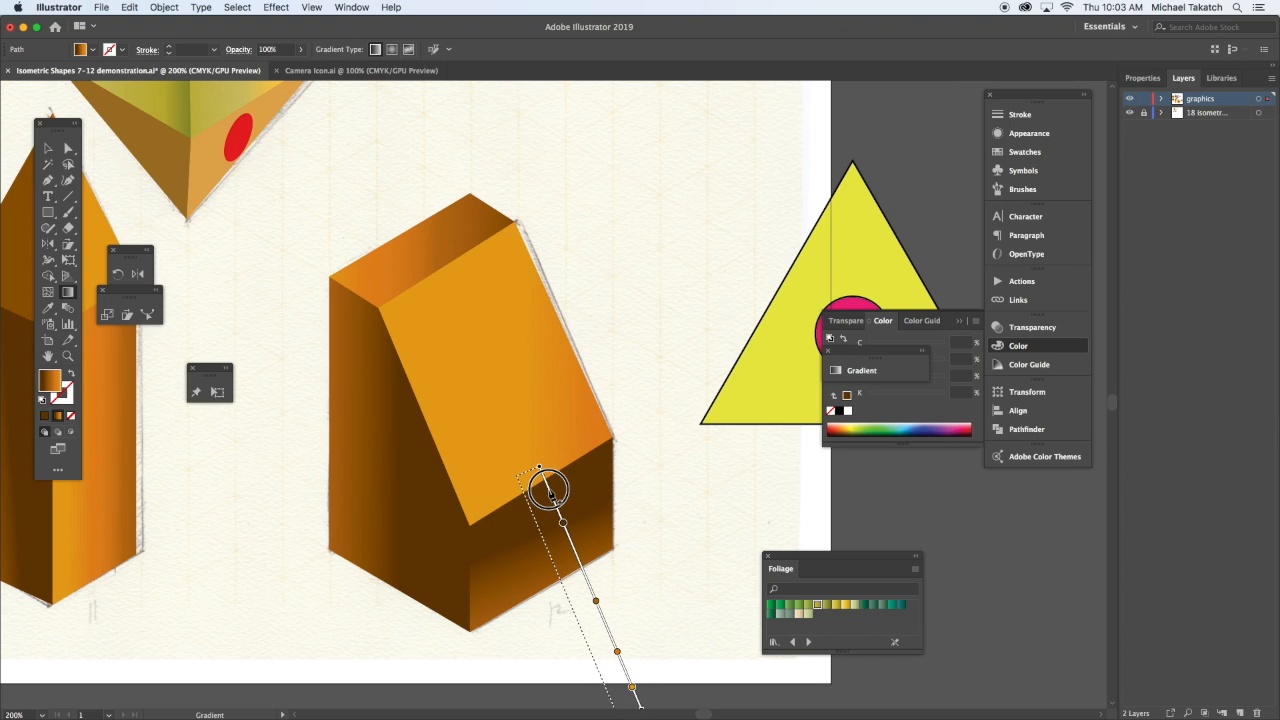
pyautogui.moveTo(683, 547); pyautogui.dragTo(618, 393)
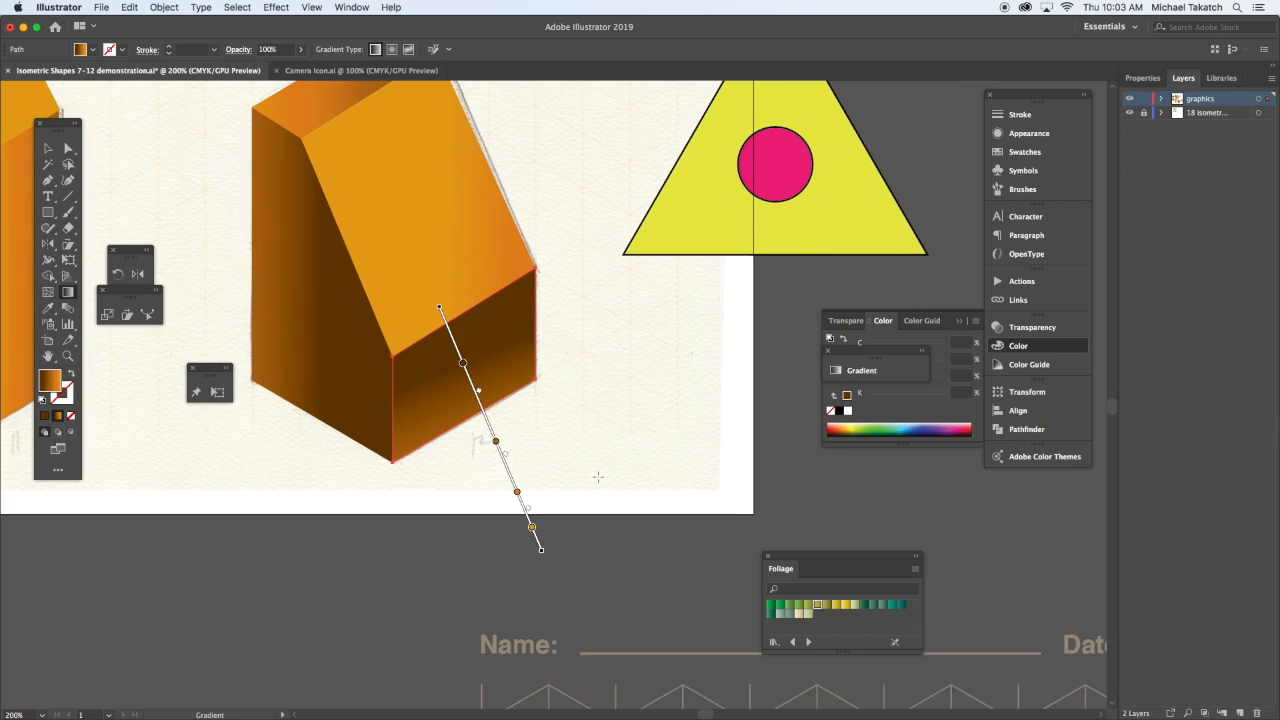
pyautogui.moveTo(546, 553)
pyautogui.mouseDown()
pyautogui.moveTo(591, 529)
pyautogui.moveTo(509, 586)
pyautogui.moveTo(562, 631)
pyautogui.moveTo(520, 601)
pyautogui.moveTo(402, 594)
pyautogui.moveTo(428, 565)
pyautogui.mouseUp()
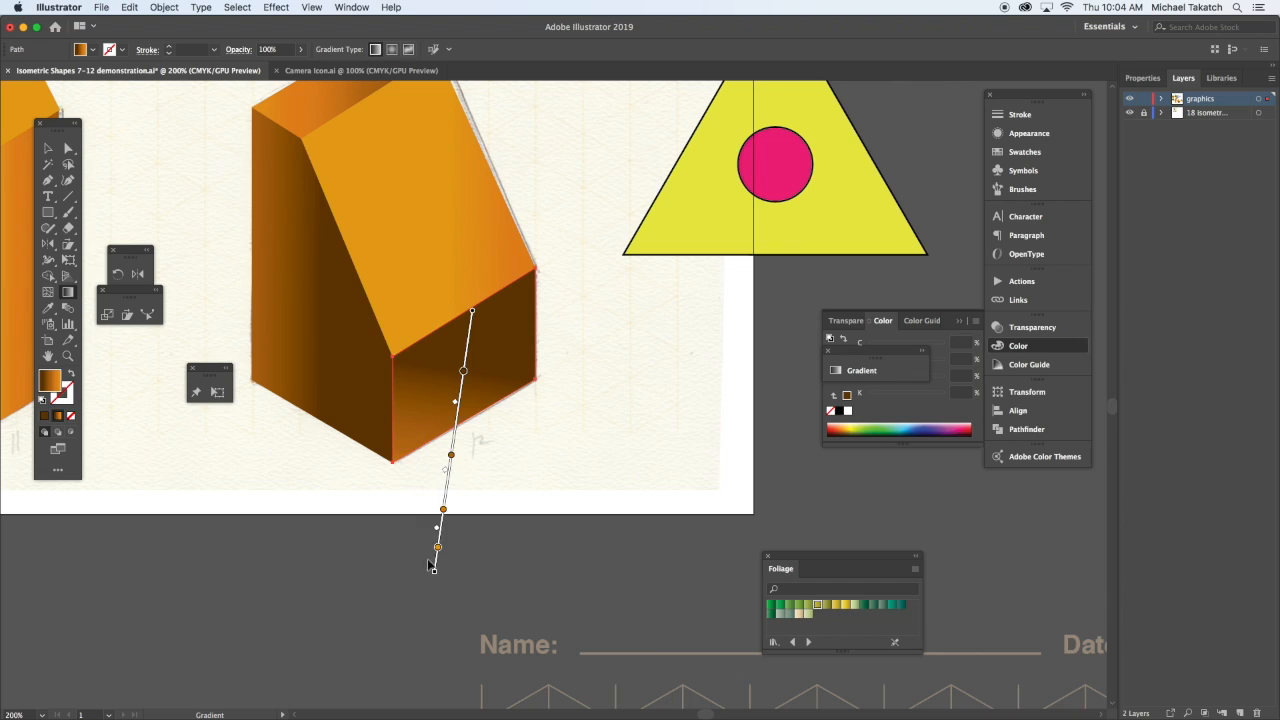
# Delete the spare cube and frustum beside the artboard, the green square, and the yellow triangle with its pink circle.
pyautogui.moveTo(455, 433)
pyautogui.mouseDown()
pyautogui.moveTo(461, 409)
pyautogui.moveTo(685, 541)
pyautogui.moveTo(775, 570)
pyautogui.mouseUp()
pyautogui.press('space')
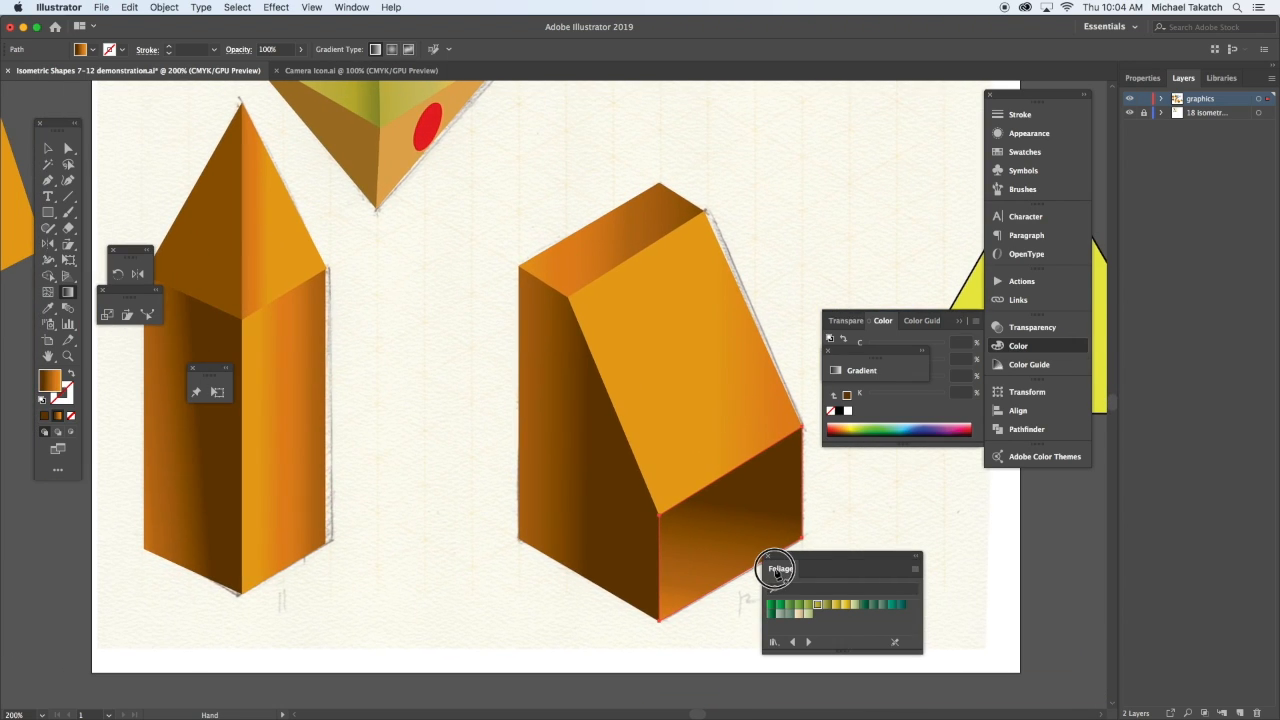
pyautogui.press('super+minus')
pyautogui.press('super+minus')
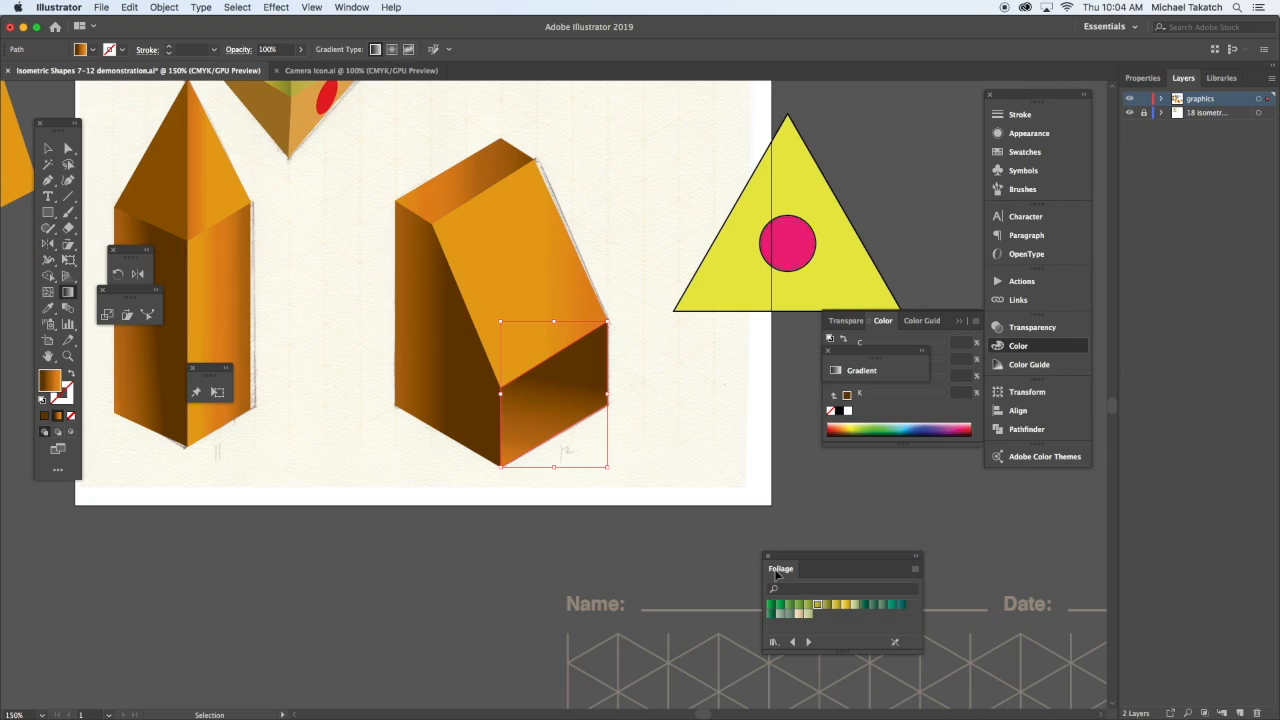
pyautogui.press('space')
pyautogui.moveTo(548, 329)
pyautogui.mouseDown()
pyautogui.moveTo(609, 529)
pyautogui.moveTo(589, 540)
pyautogui.mouseUp()
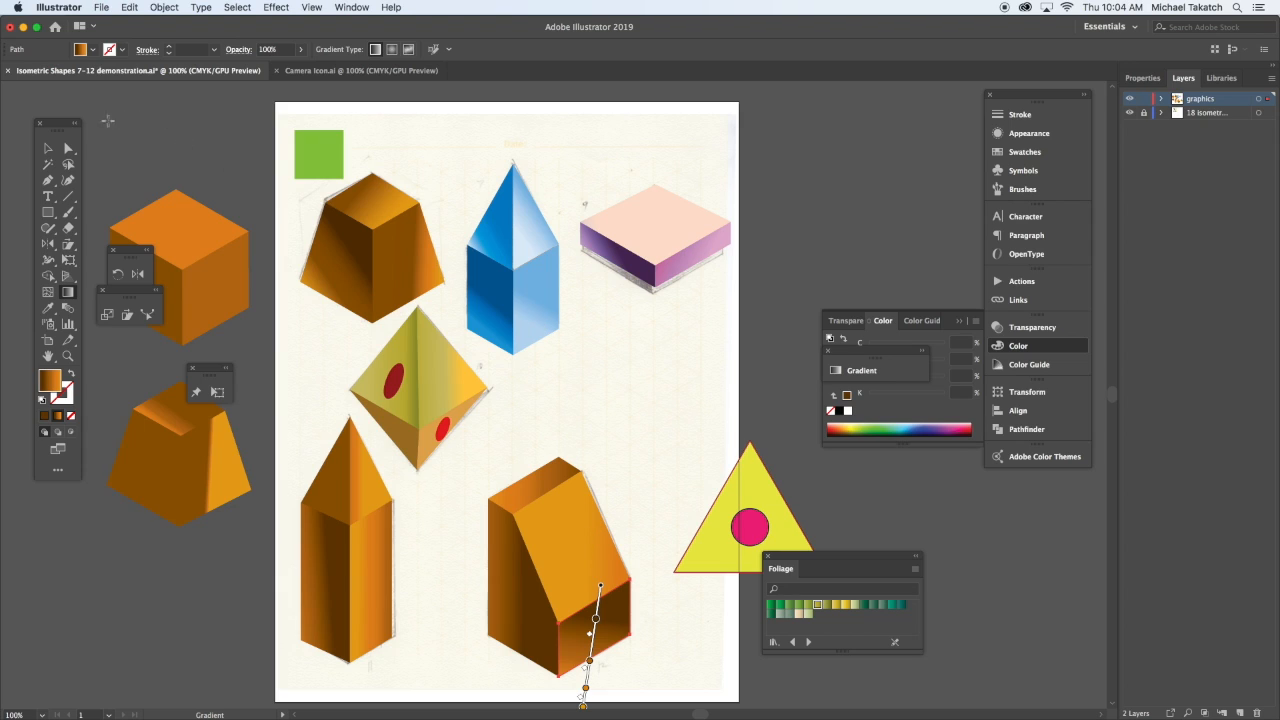
pyautogui.click(47, 149)
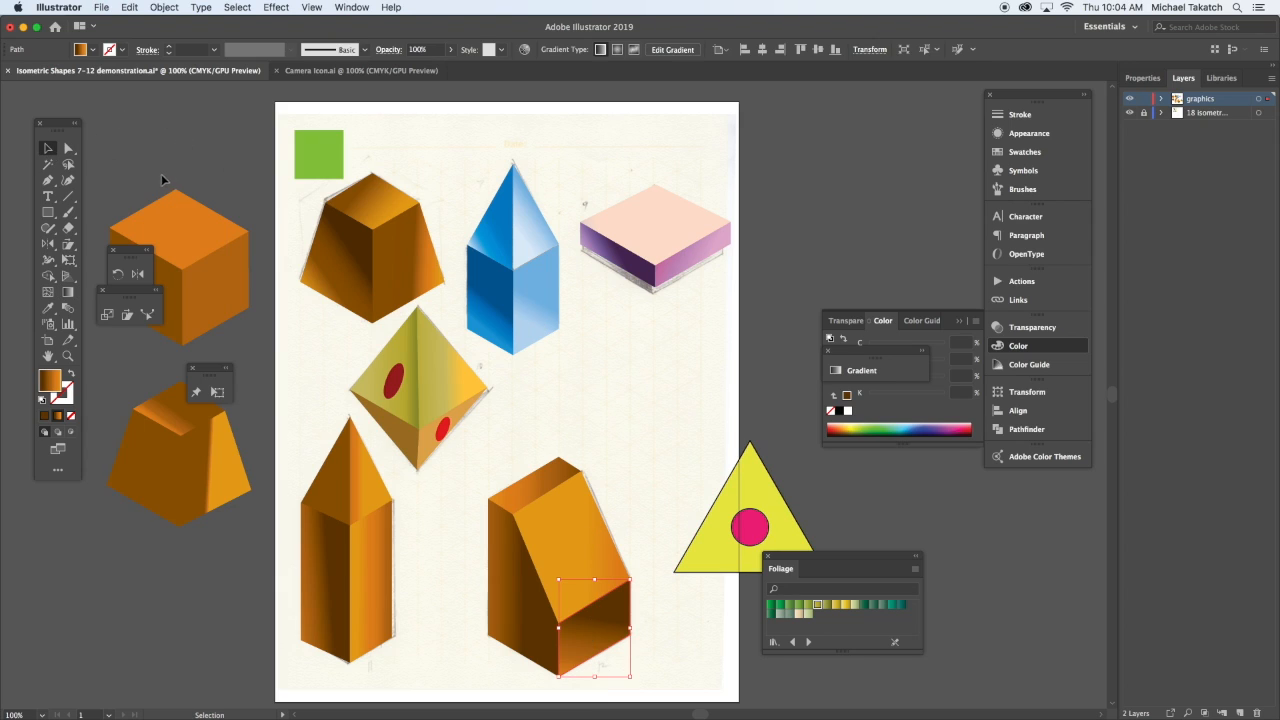
pyautogui.moveTo(225, 528); pyautogui.dragTo(225, 529)
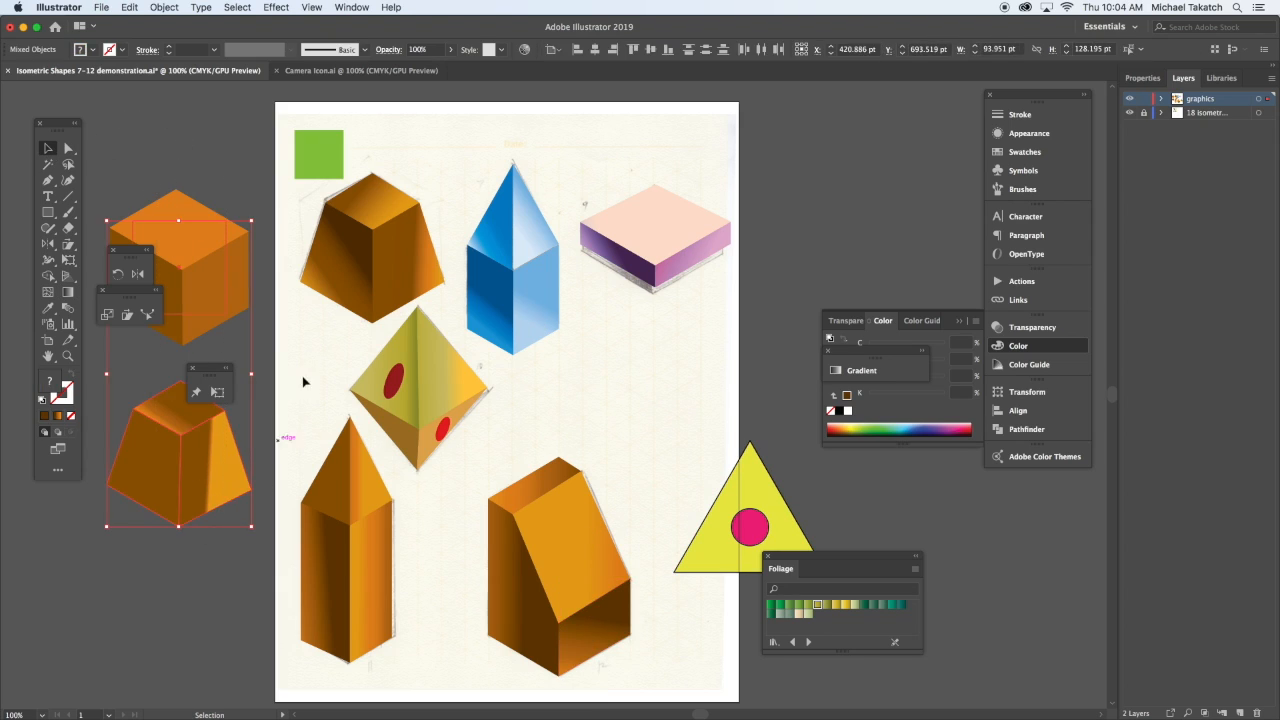
pyautogui.keyDown('shift'); pyautogui.click(311, 176); pyautogui.keyUp('shift')
pyautogui.keyDown('shift'); pyautogui.click(745, 481); pyautogui.keyUp('shift')
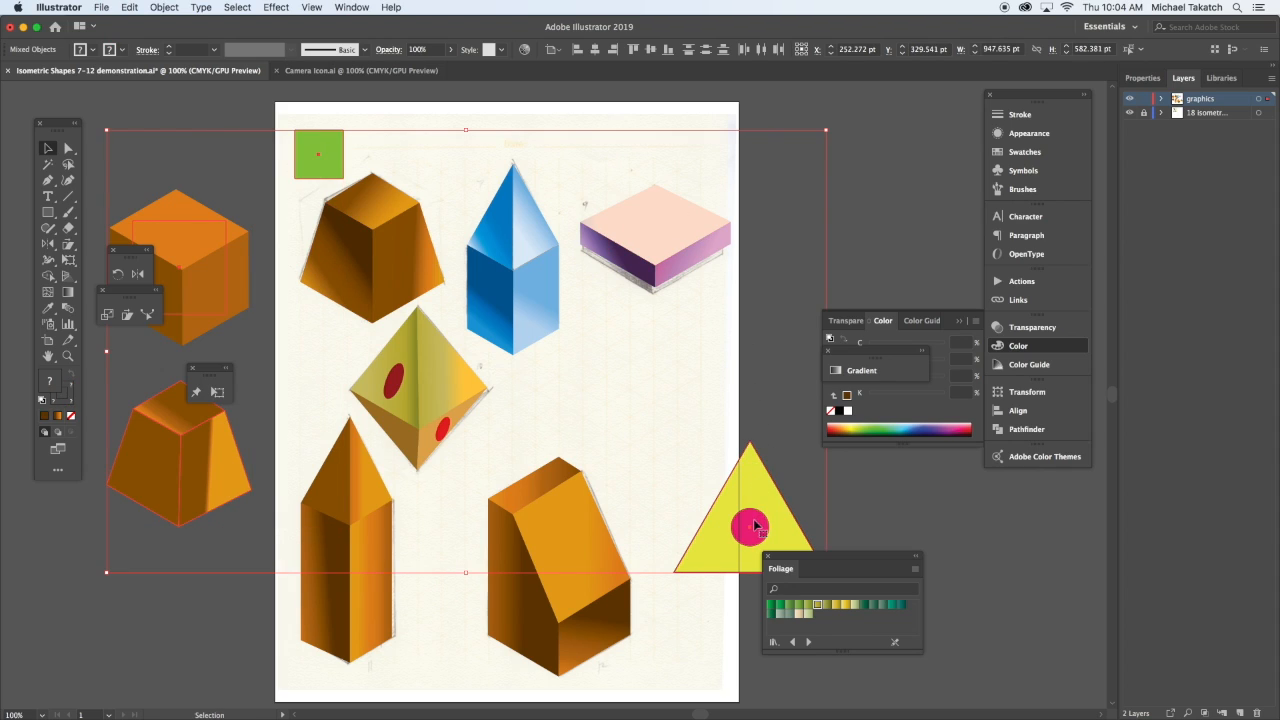
pyautogui.press('Delete')
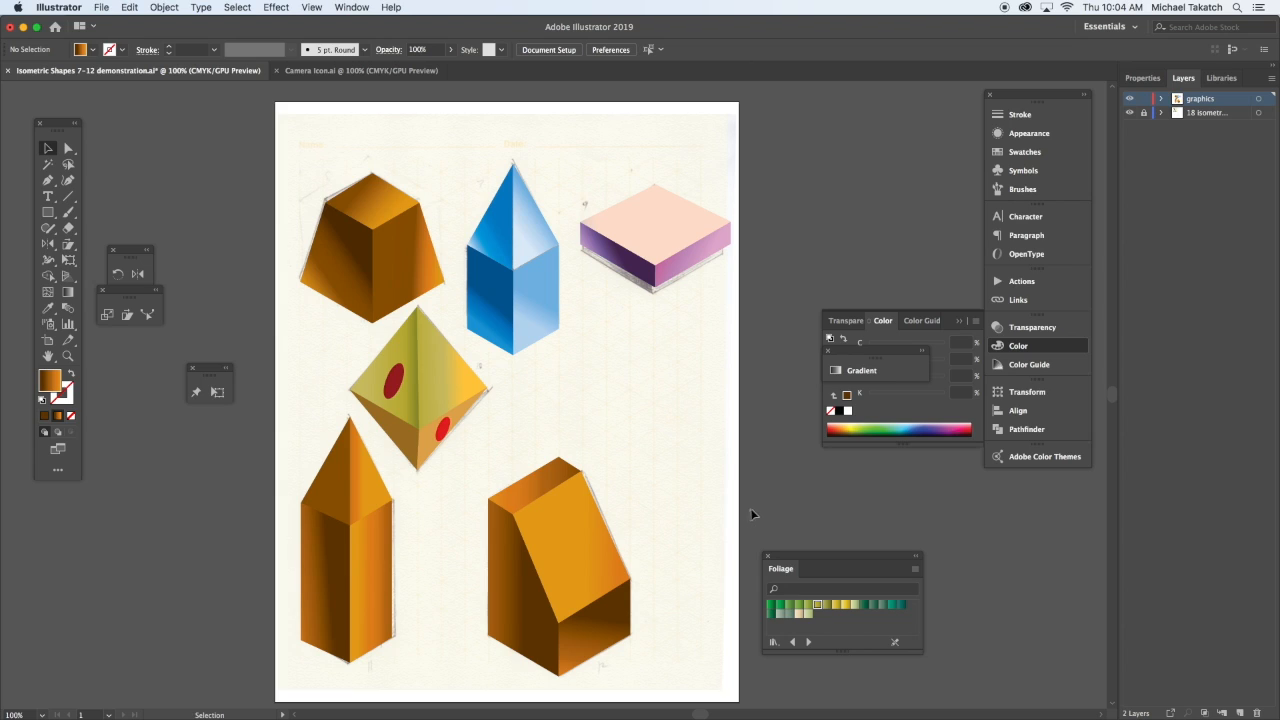
# Hide the scanned sketch layer and present the artboard centred in full-screen mode without panels.
pyautogui.click(1130, 114)
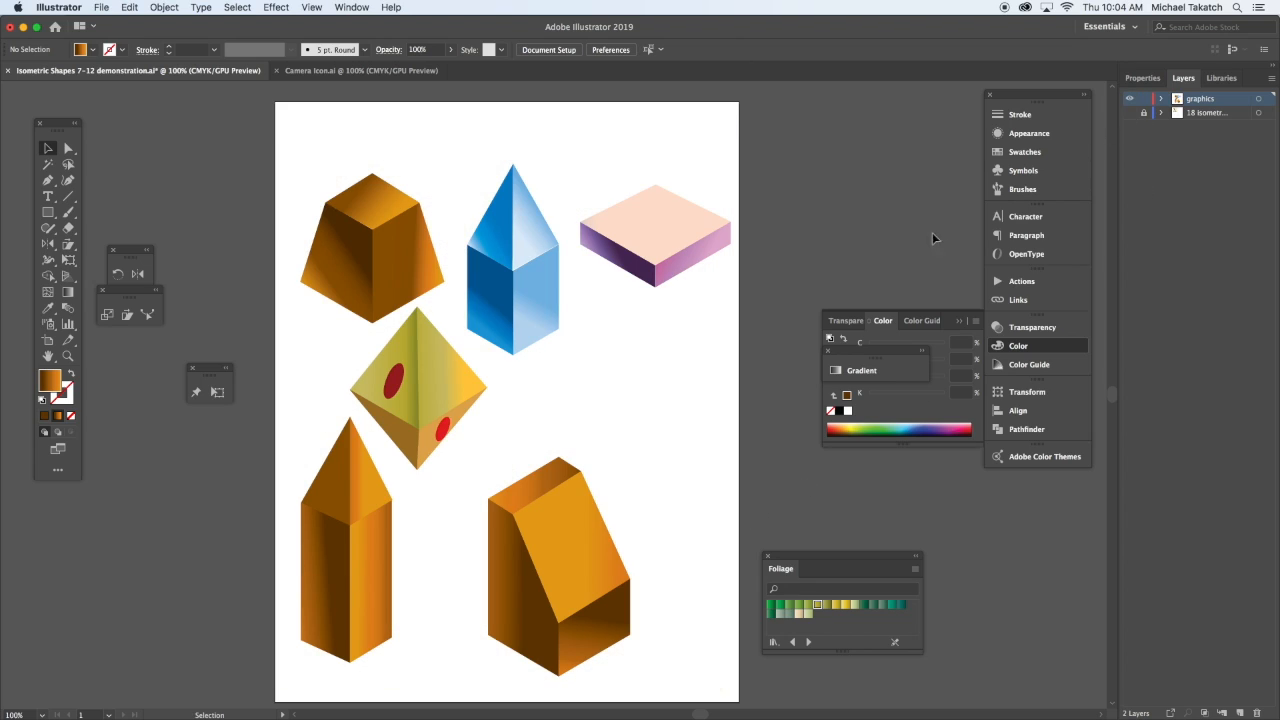
pyautogui.press('Tab')
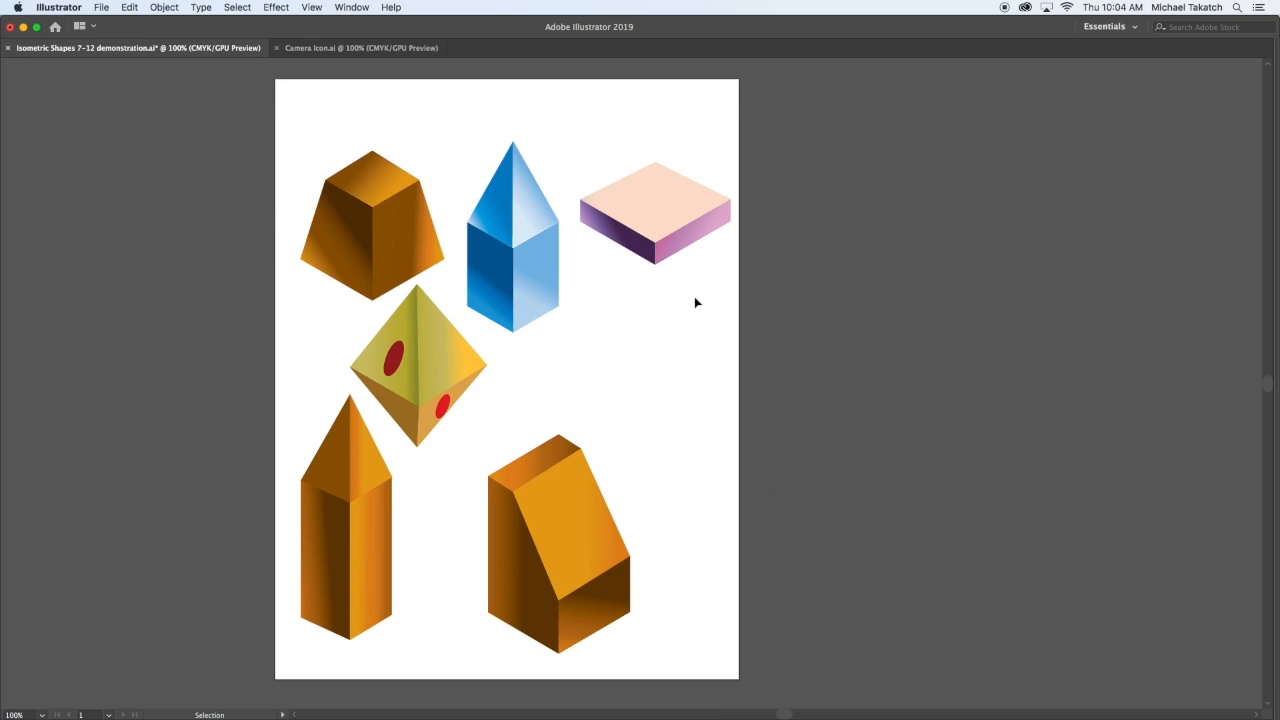
pyautogui.press('f')
pyautogui.press('space')
pyautogui.moveTo(574, 294); pyautogui.dragTo(685, 335)
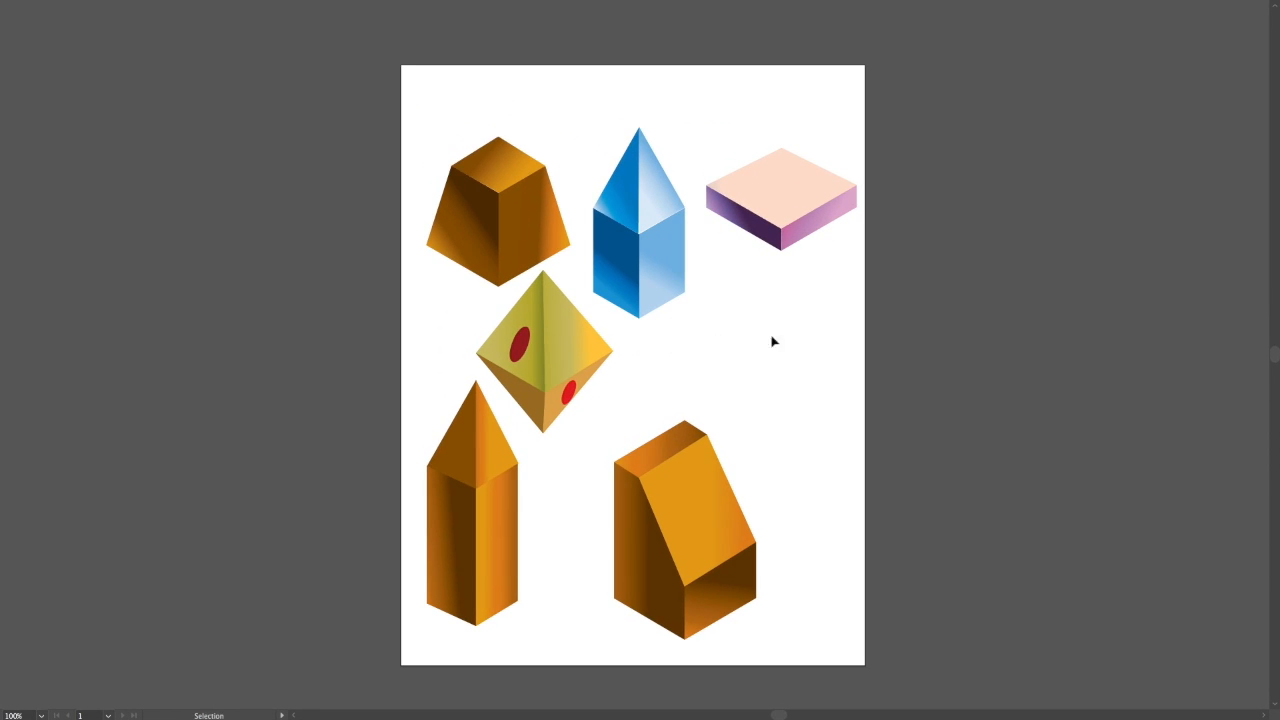